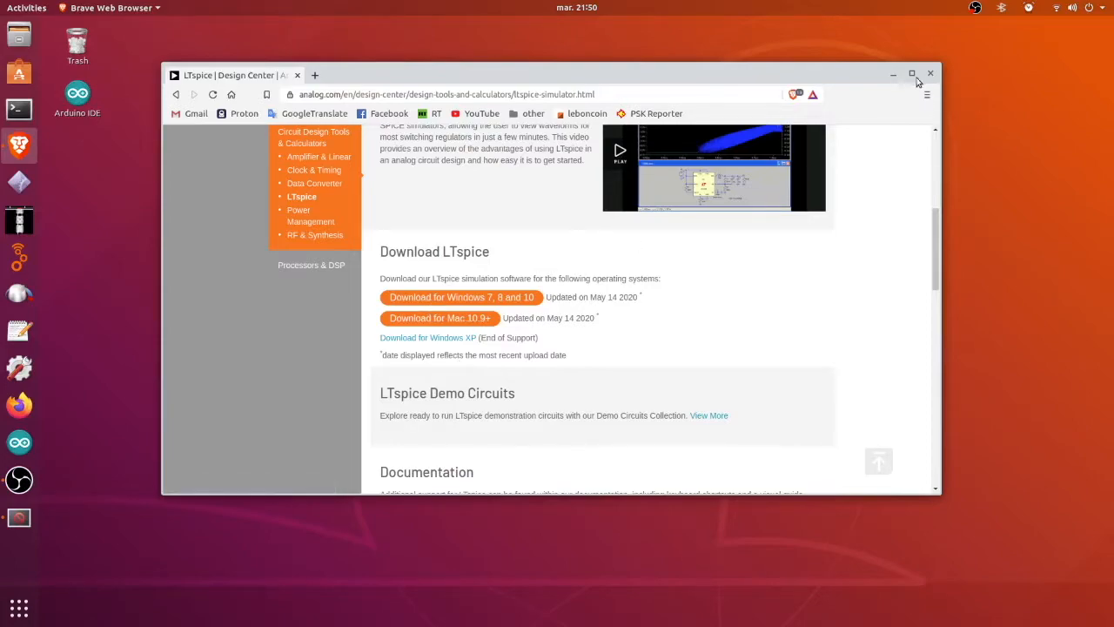
Switch from the browser to the running Windows 8.1 virtual machine and launch LTspice XVII
click(893, 74)
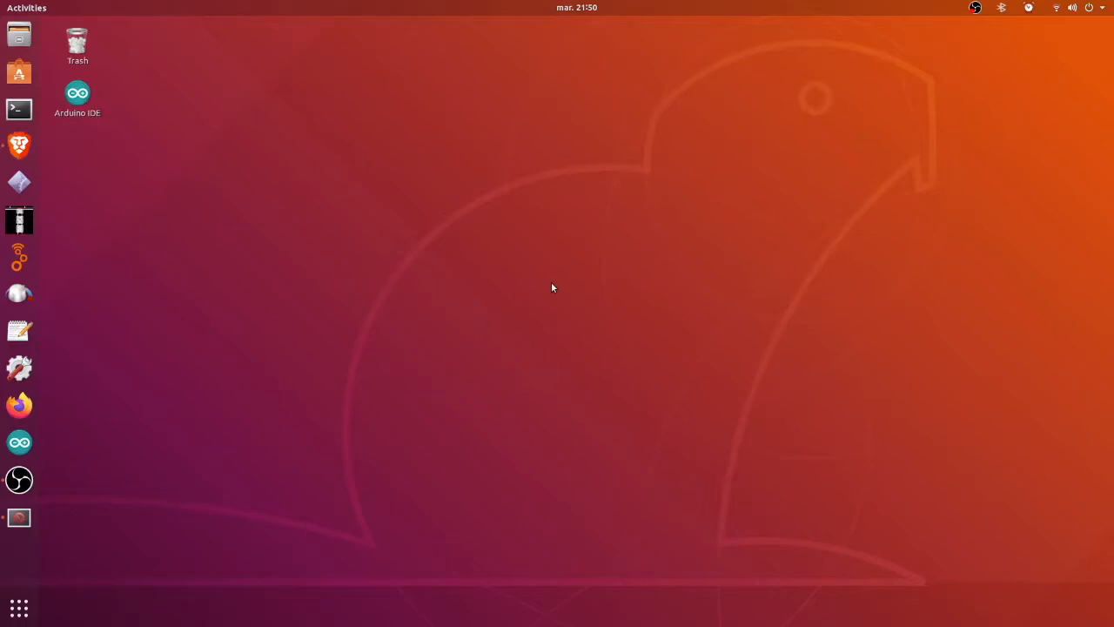
click(19, 518)
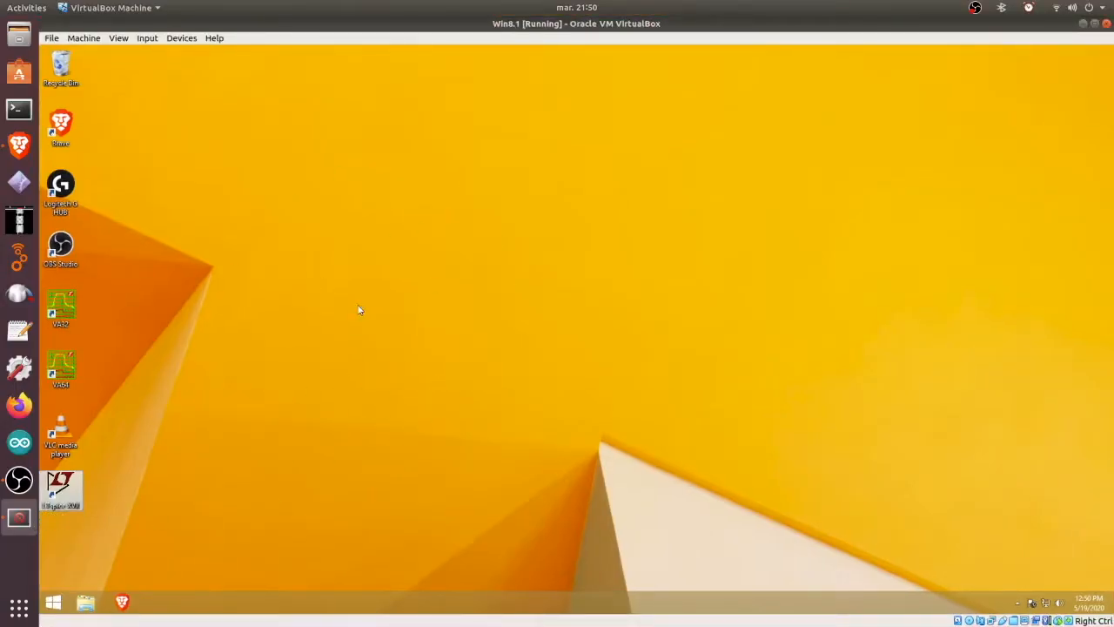
drag(336, 367, 646, 188)
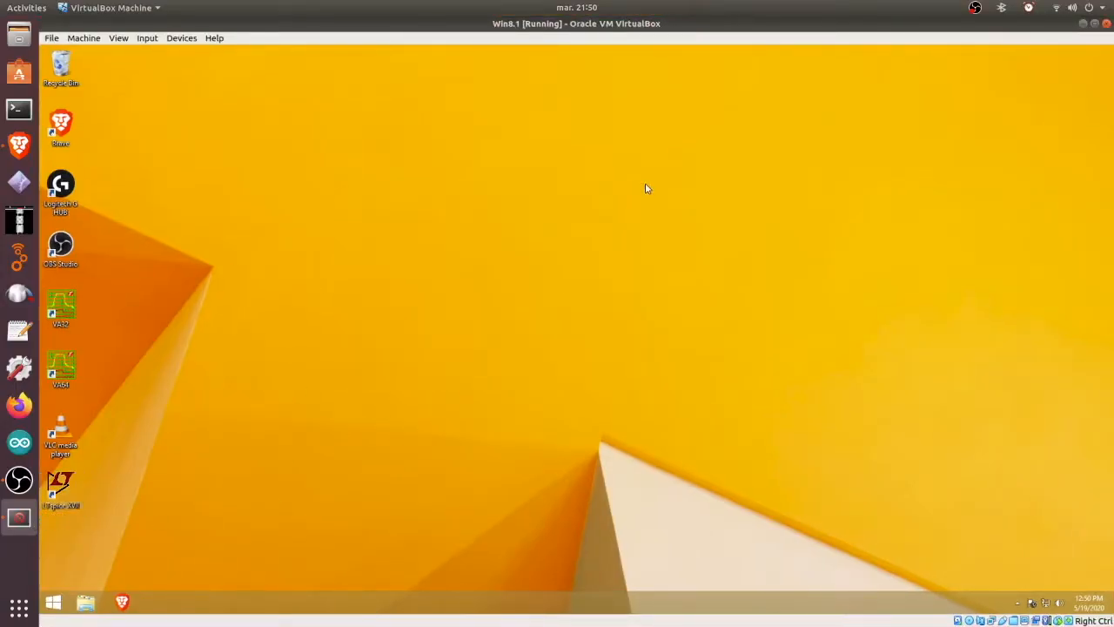
double_click(61, 488)
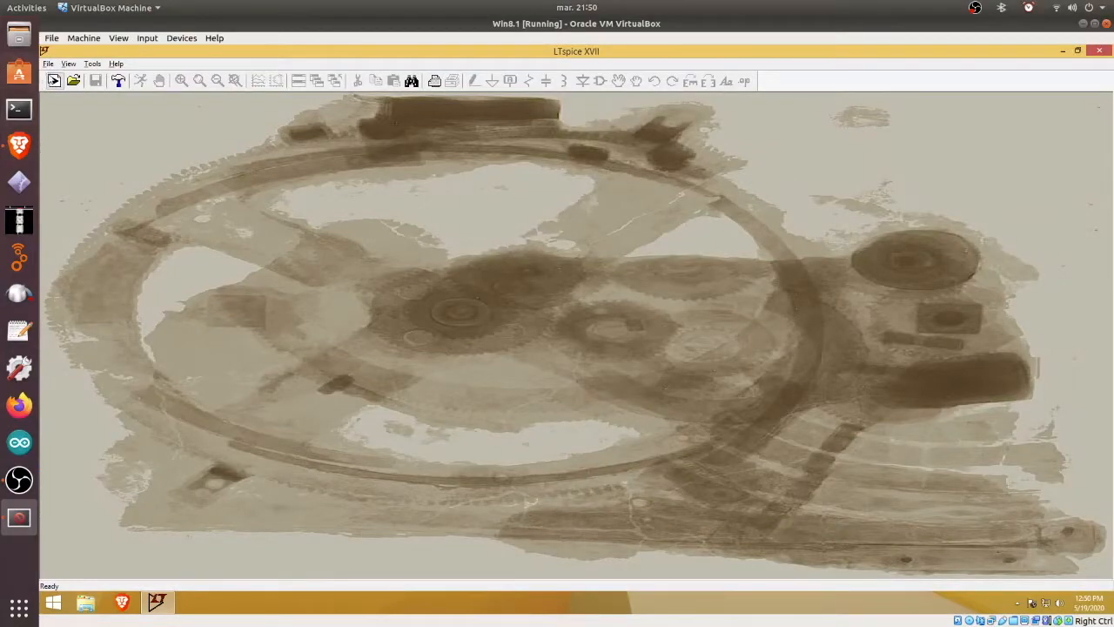
Create a new blank schematic and restore its document window from maximized to floating size
click(48, 63)
mouse_move(69, 64)
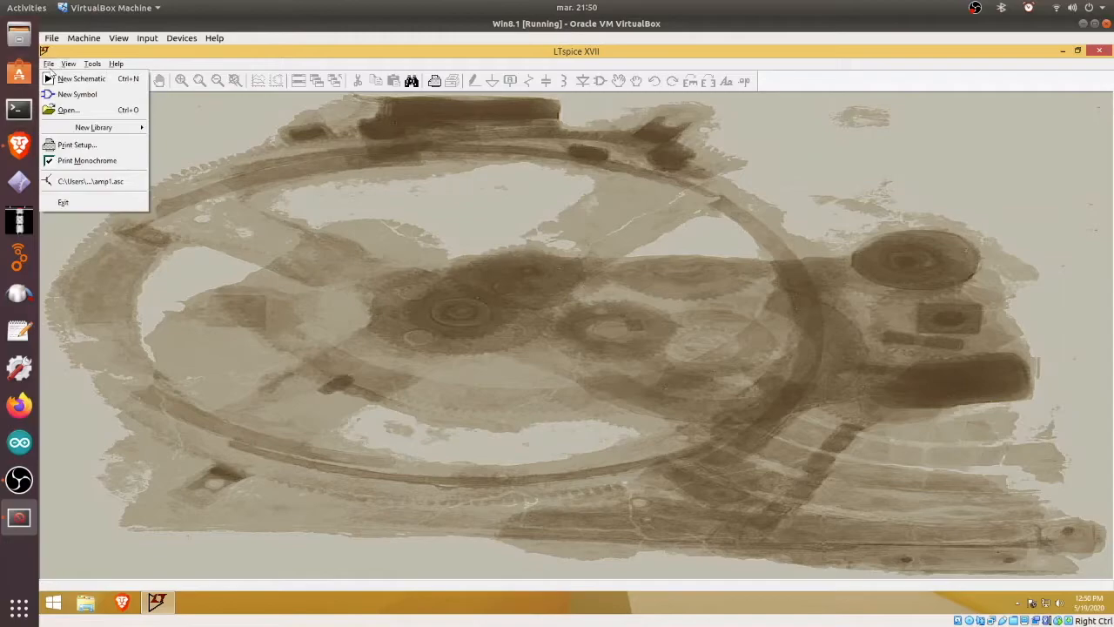
click(65, 81)
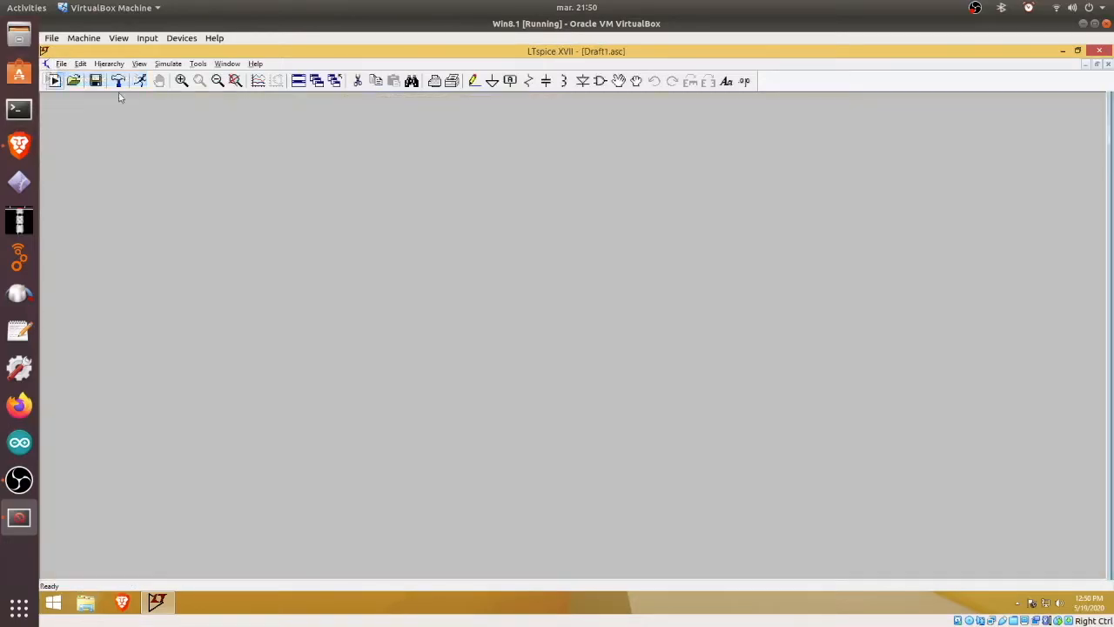
click(1097, 68)
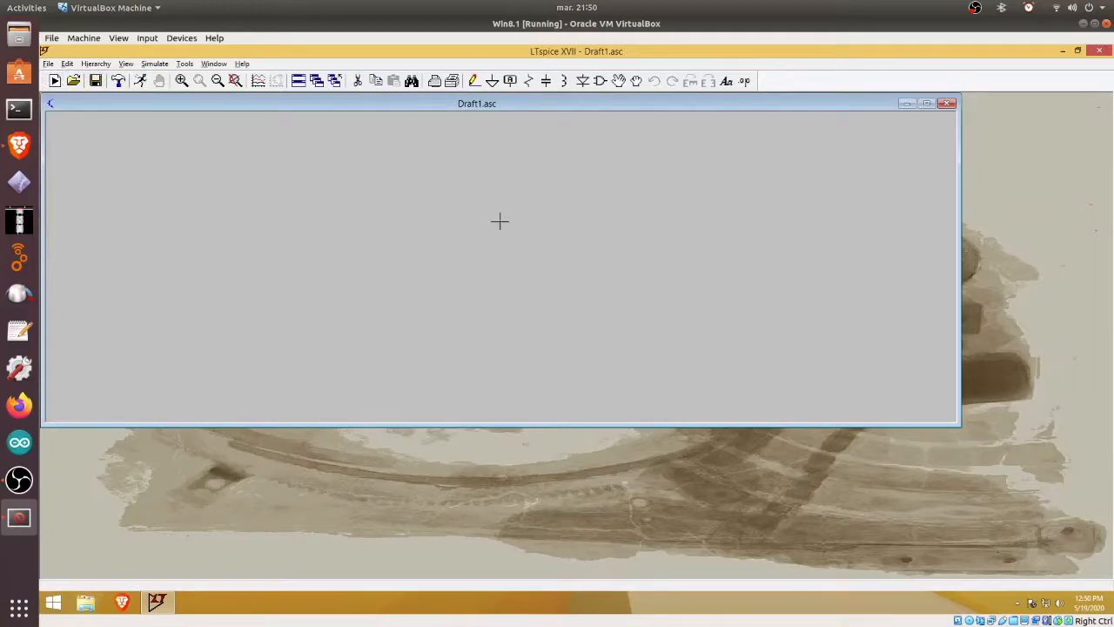
Open the existing schematic amp1.asc from the schematics folder
click(50, 65)
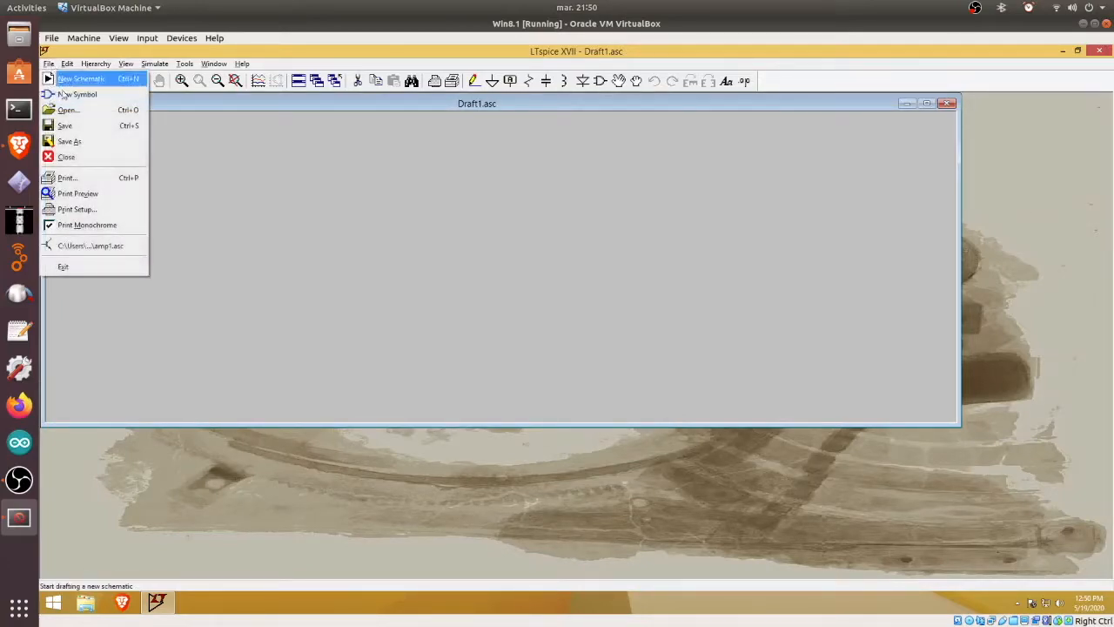
click(69, 111)
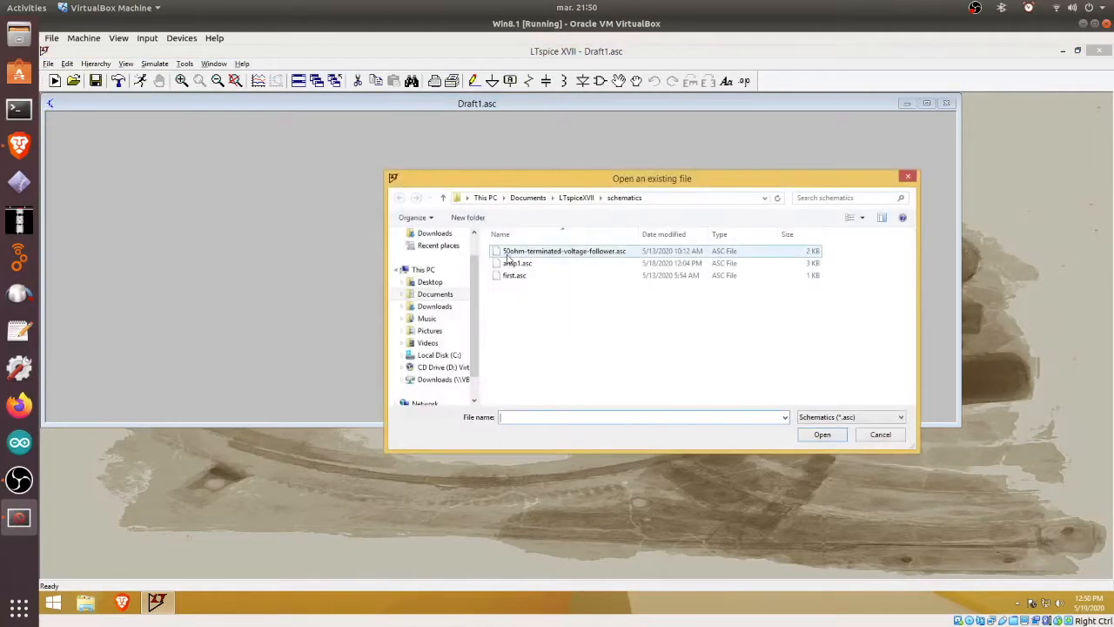
click(515, 264)
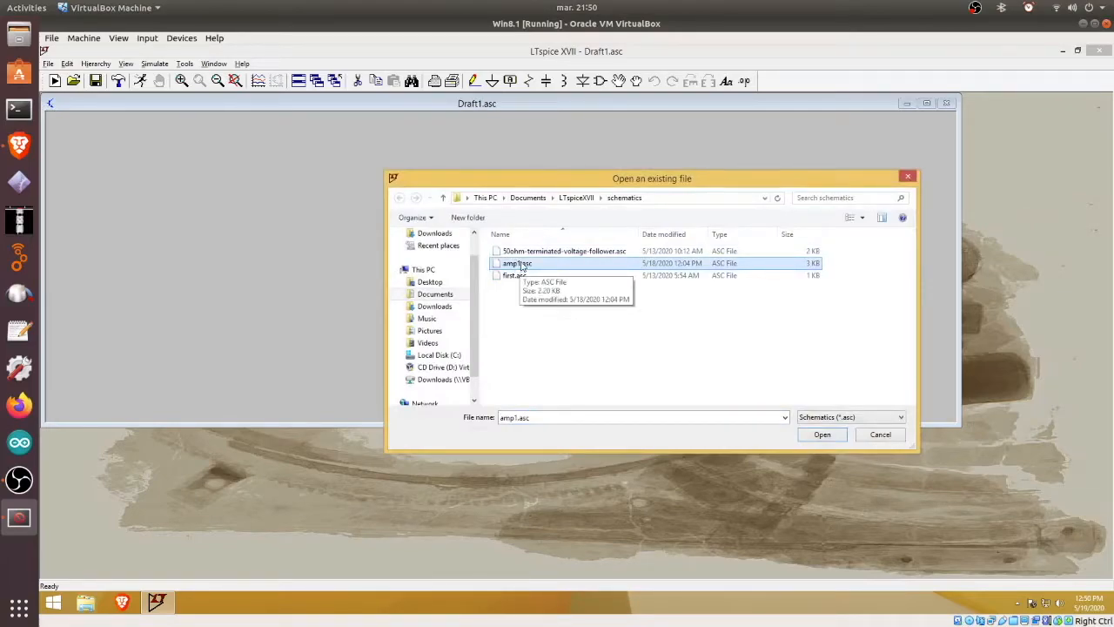
double_click(521, 265)
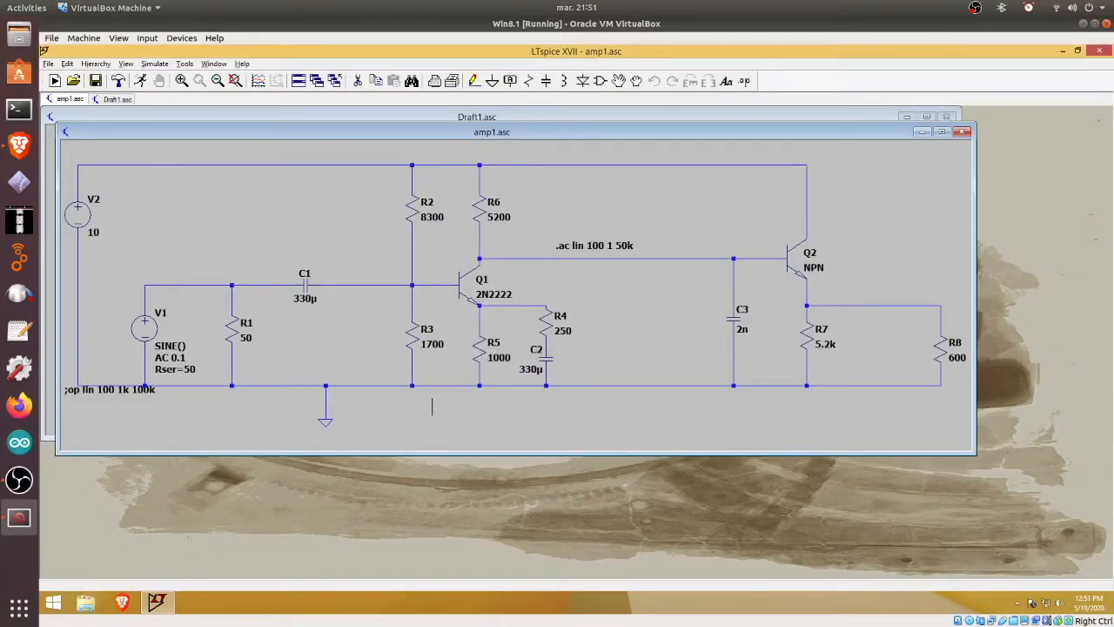
Minimize the amp1.asc schematic and reposition the blank Draft1.asc window near the middle of the workspace
click(922, 132)
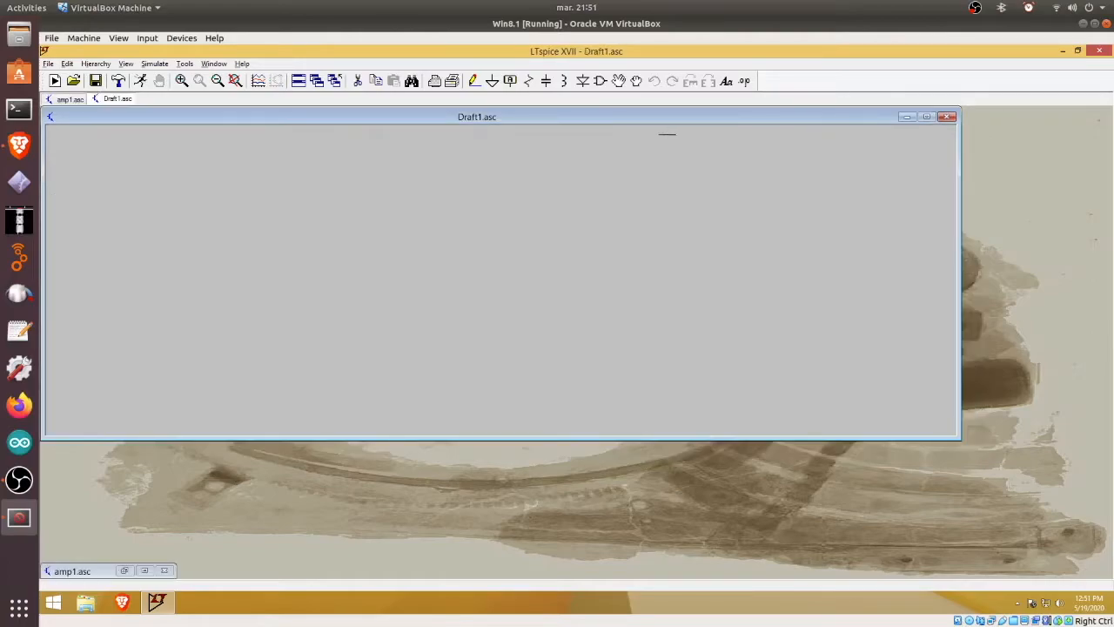
drag(523, 120, 599, 154)
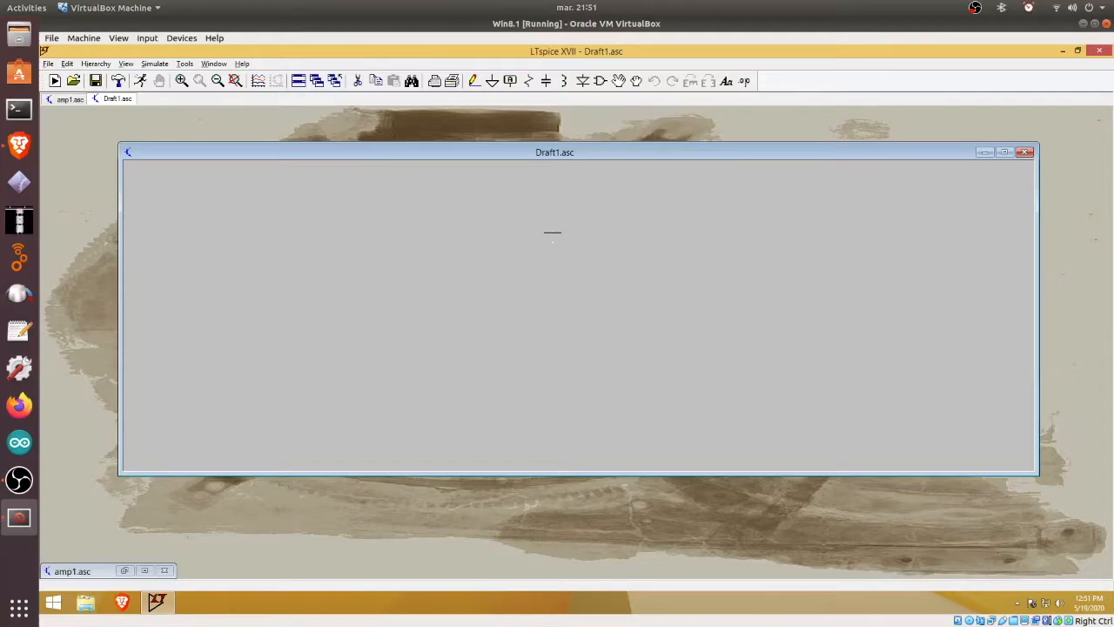
drag(498, 154, 463, 139)
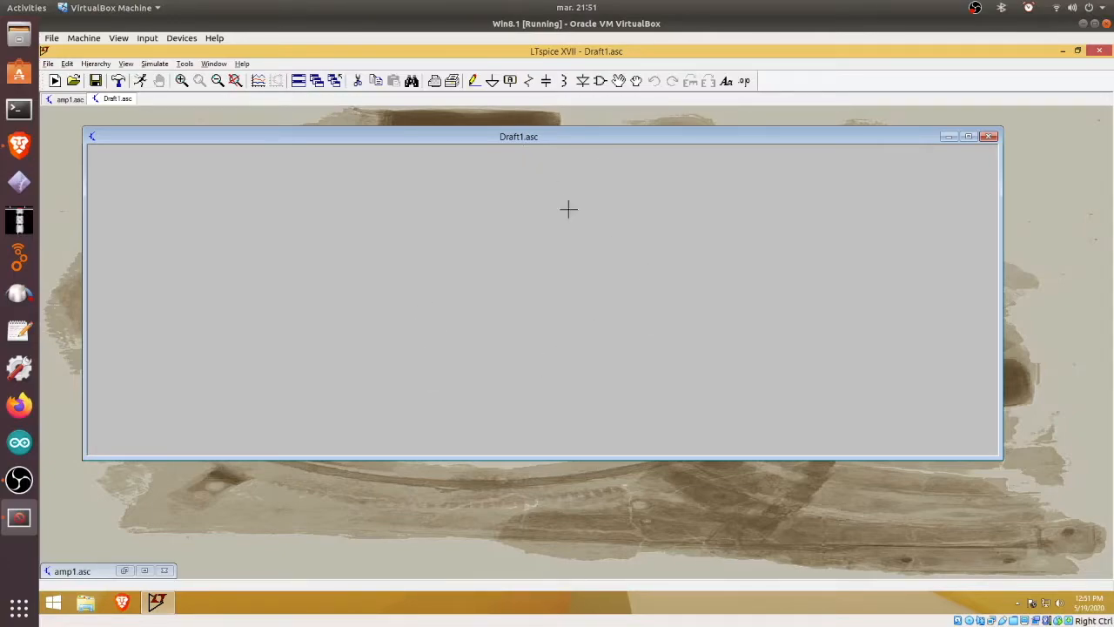
Place two ground symbols in the blank schematic and delete the upper-right one
click(493, 82)
click(408, 371)
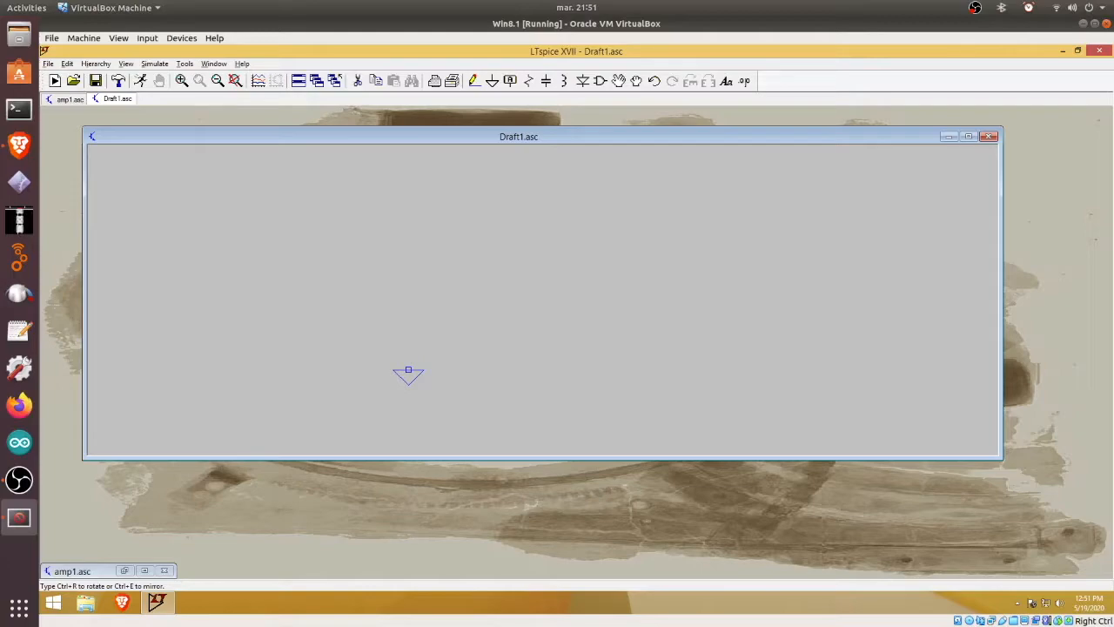
click(408, 372)
click(587, 330)
key(Escape)
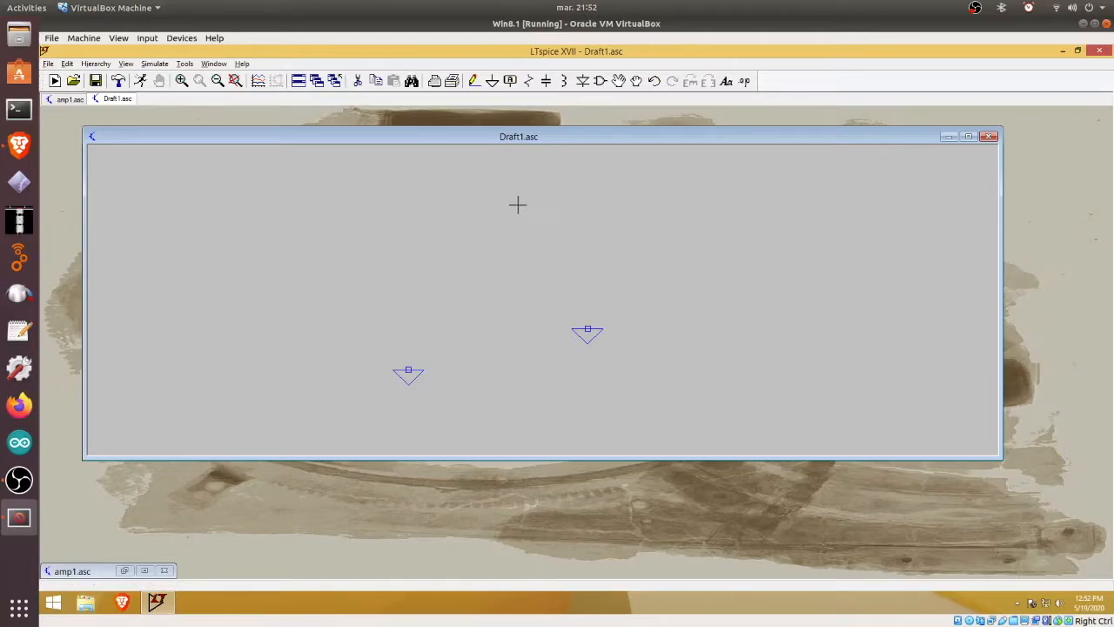
click(359, 83)
click(588, 331)
Draw a wire from the ground symbol leftward, up the left side and across the upper part of the schematic
click(474, 81)
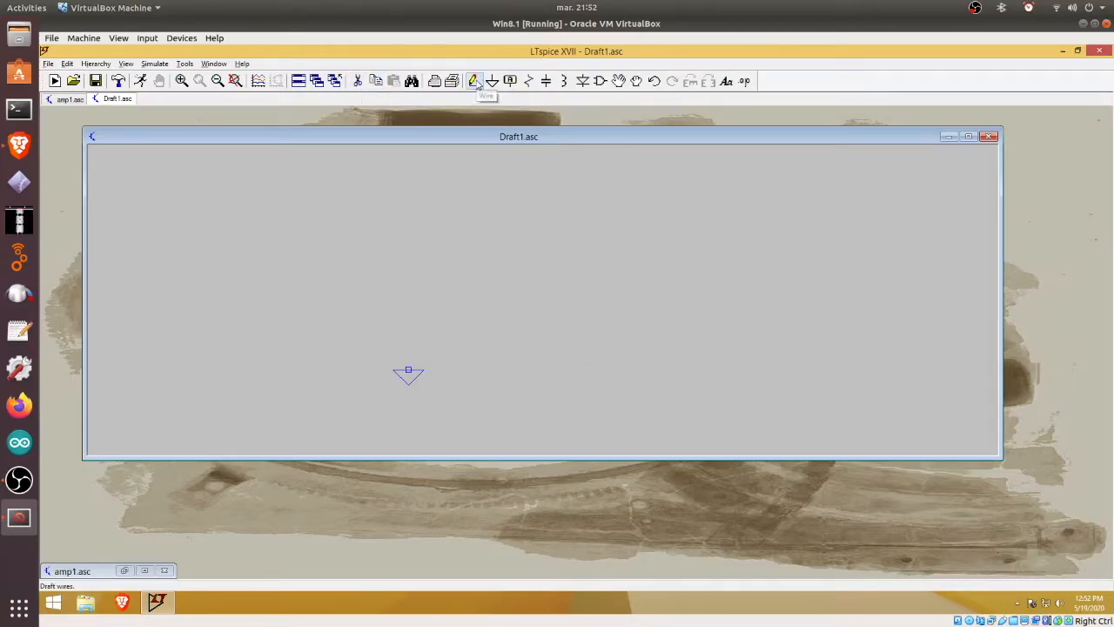
click(409, 370)
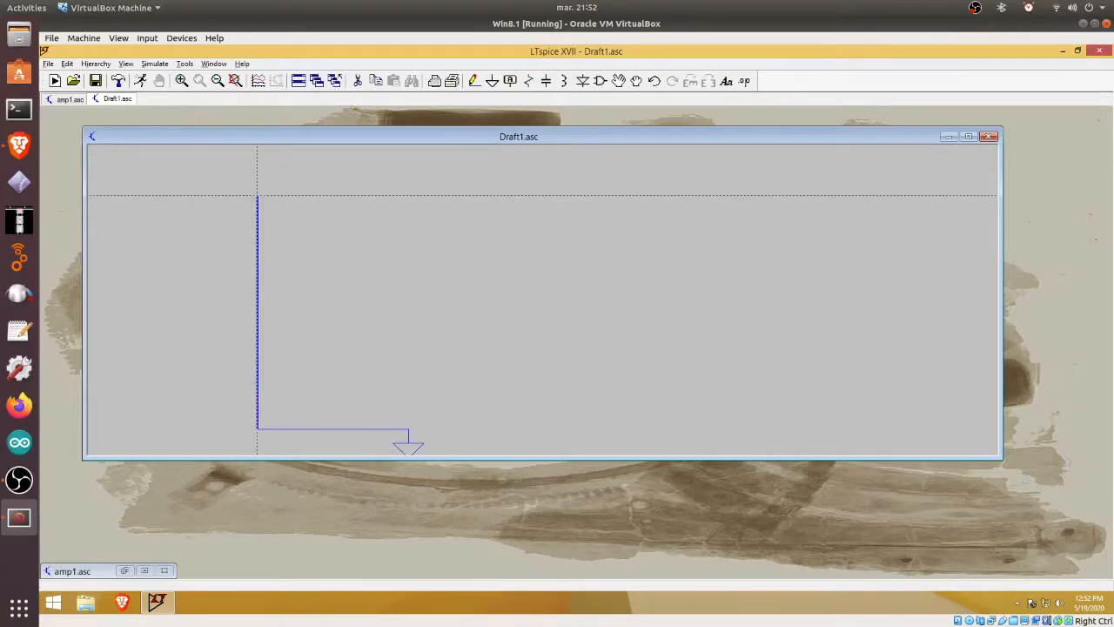
click(256, 195)
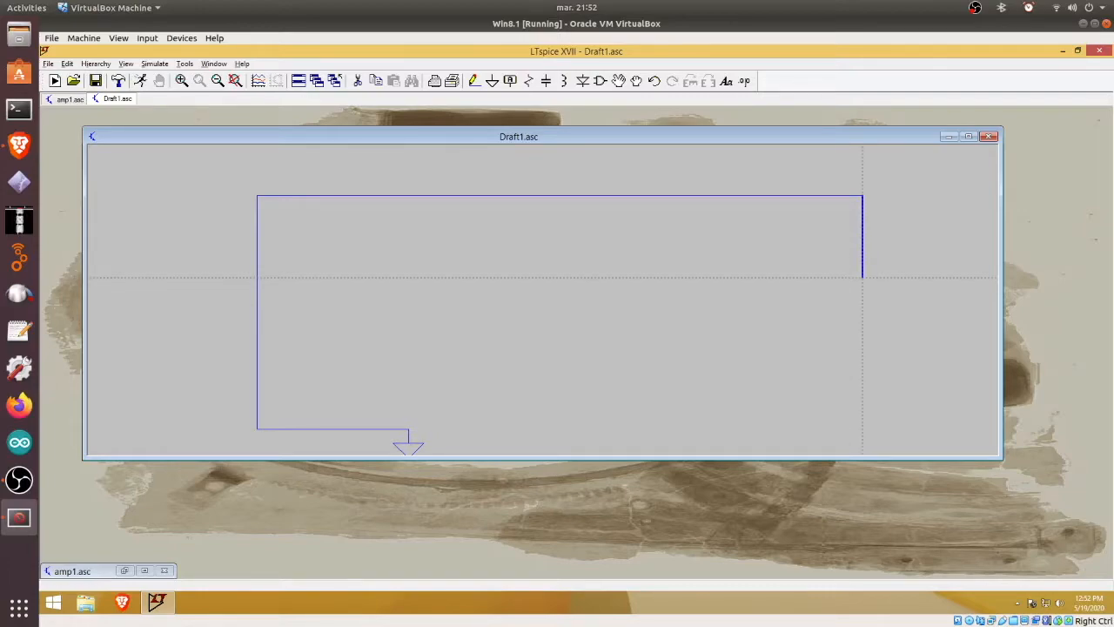
key(Escape)
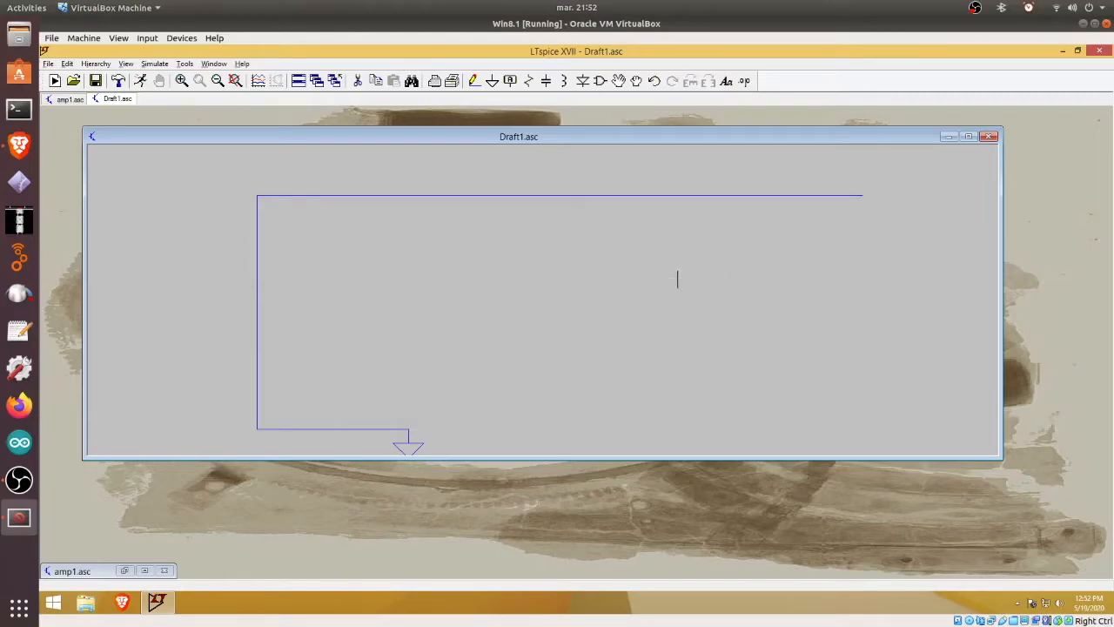
scroll(676, 278, up, 1)
scroll(676, 279, down, 2)
scroll(674, 278, up, 3)
scroll(674, 278, down, 2)
scroll(671, 276, down, 1)
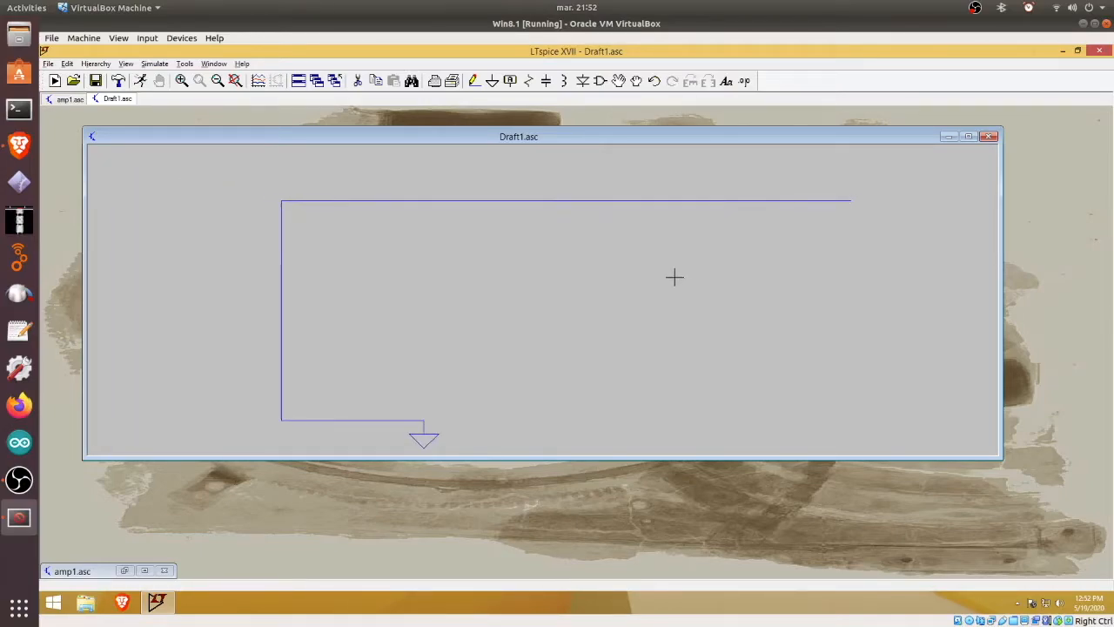
Place a voltage source to the left of the wire and set its DC value to 10 V
click(602, 81)
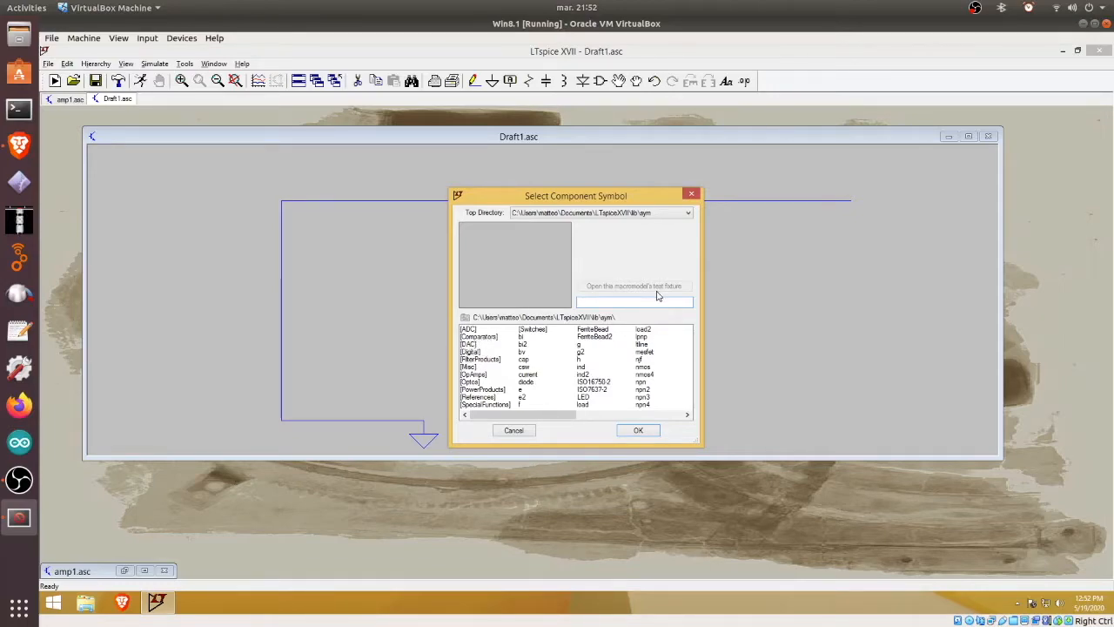
text(vo)
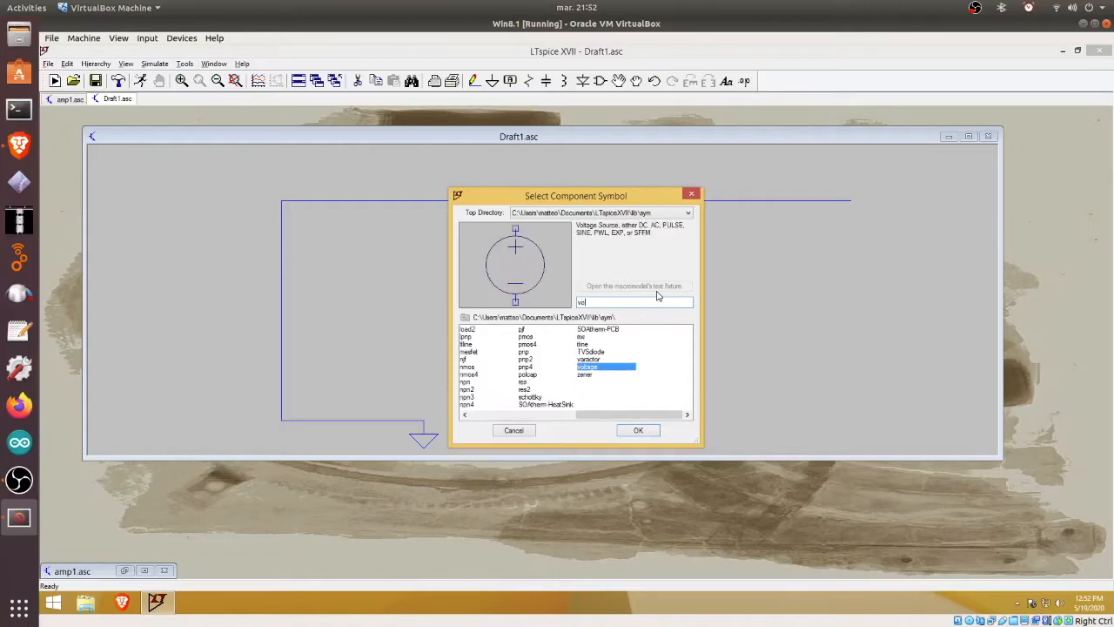
text(ltage)
key(Return)
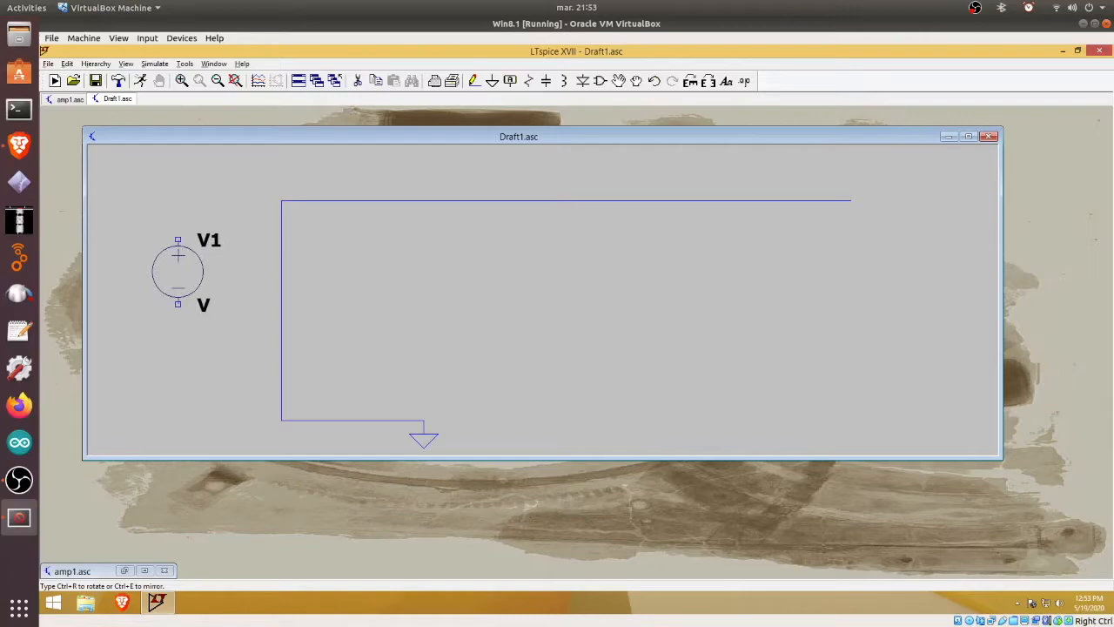
click(164, 296)
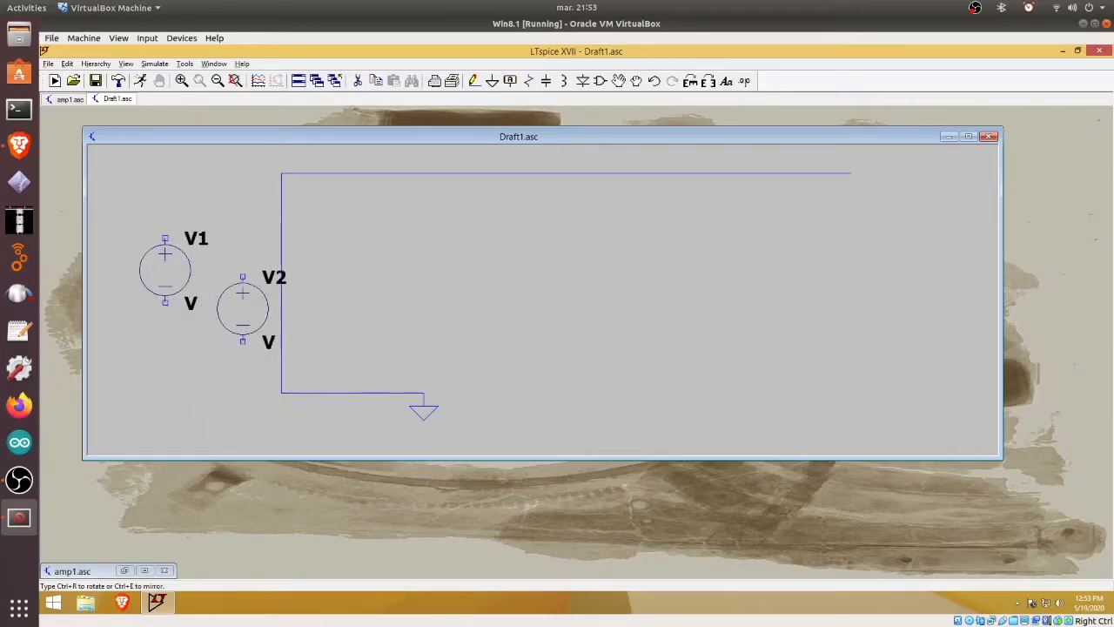
key(Escape)
right_click(177, 275)
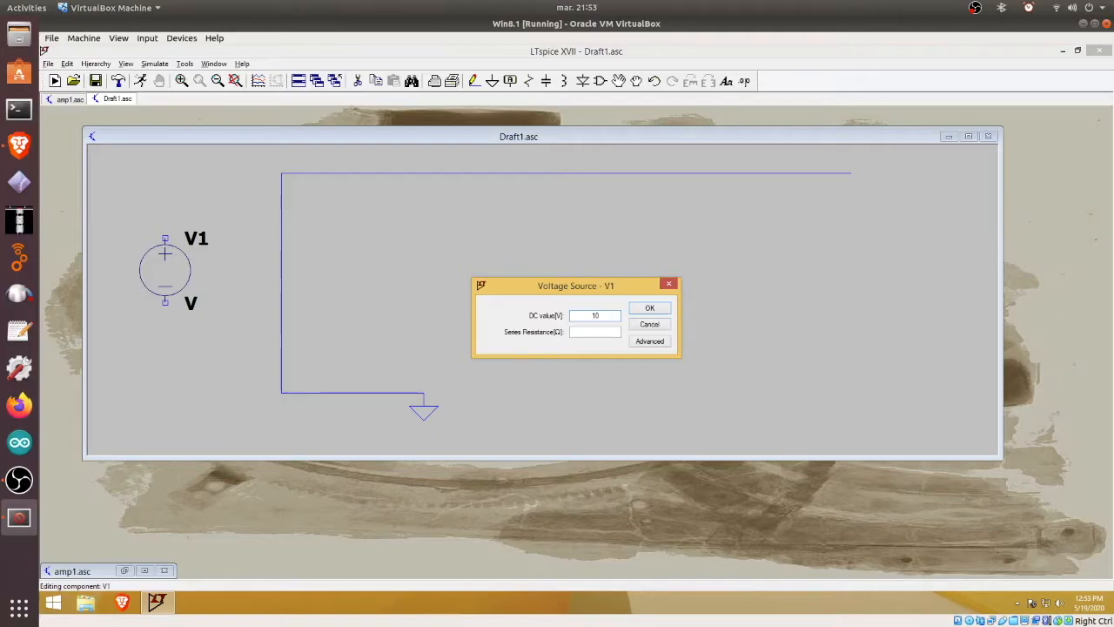
key(Return)
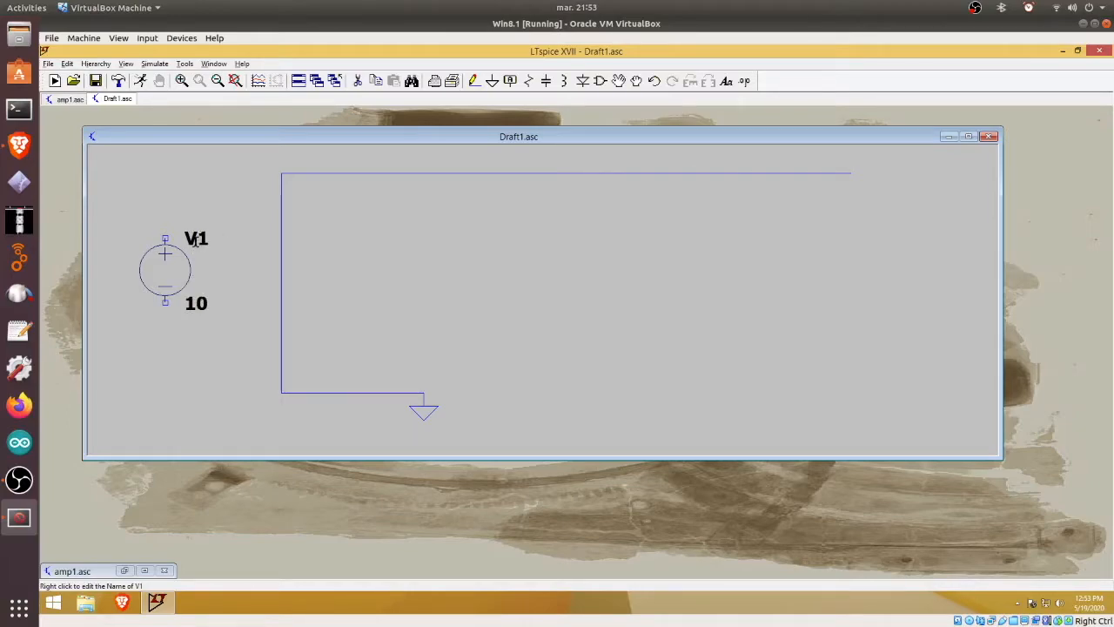
Examine the advanced options of voltage source V1 and close its settings without applying anything
right_click(179, 274)
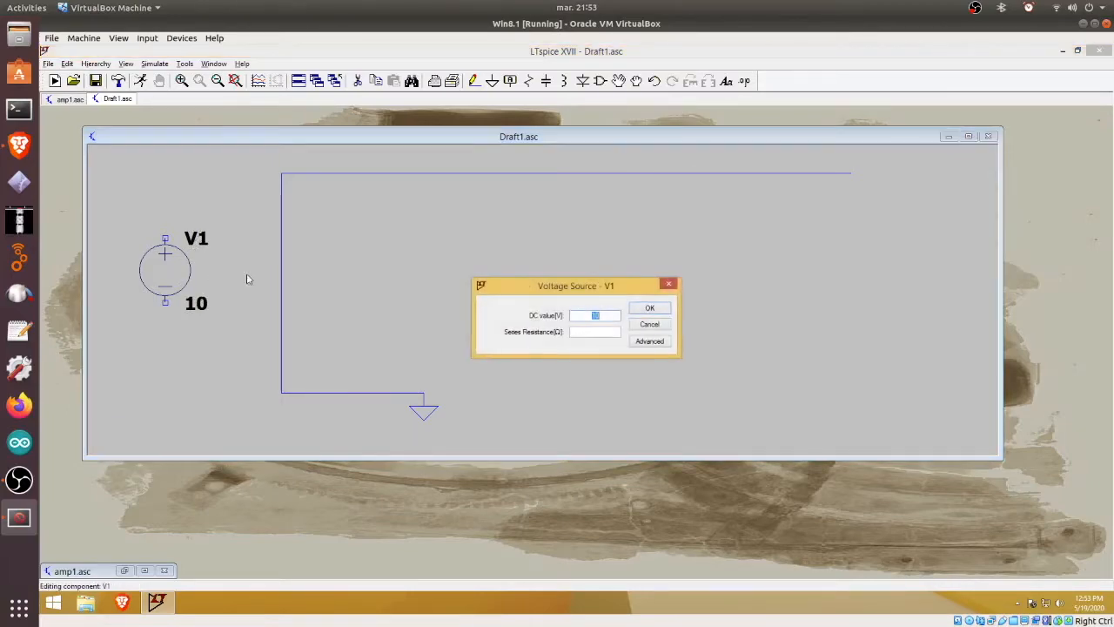
click(648, 341)
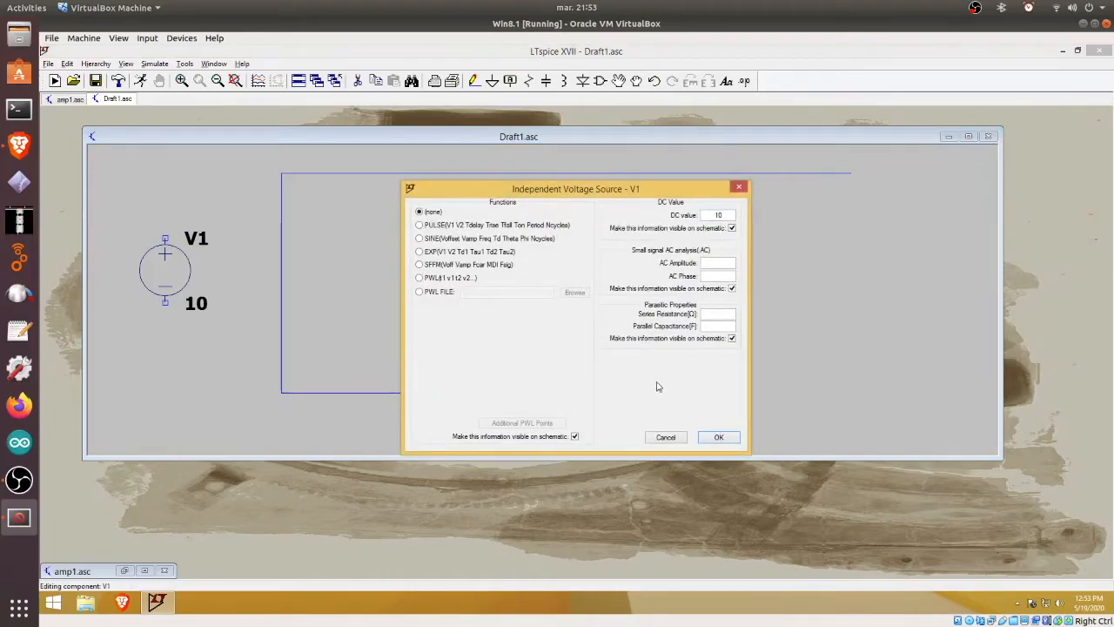
click(671, 441)
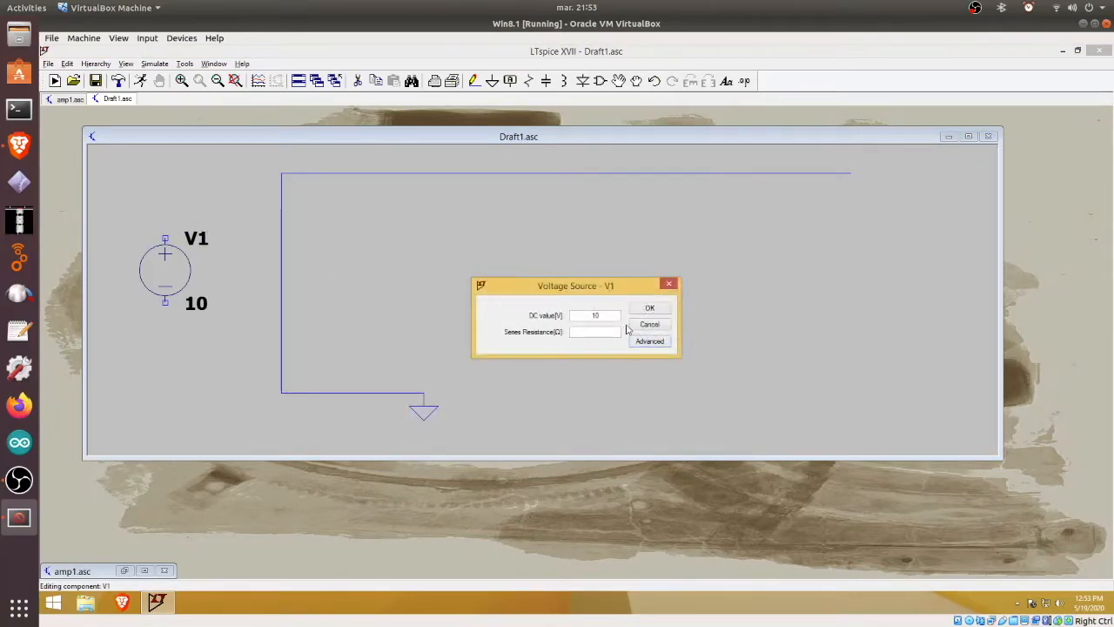
click(644, 324)
Rename voltage source V1 as Power-Supply, replacing the disallowed space with a hyphen
right_click(197, 234)
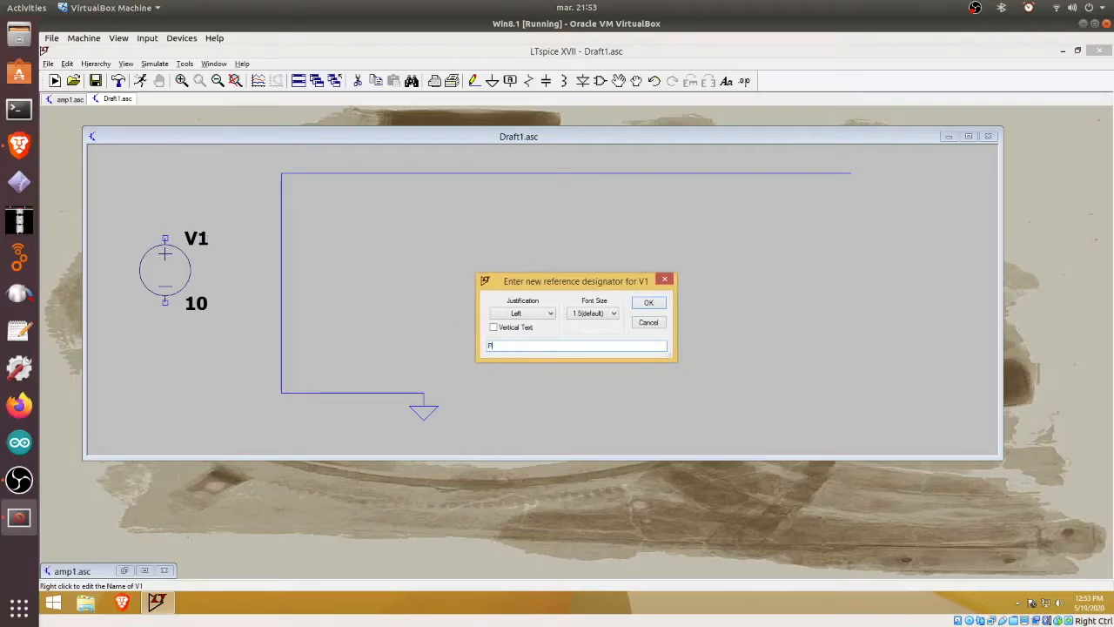
text(Power Supply)
key(Return)
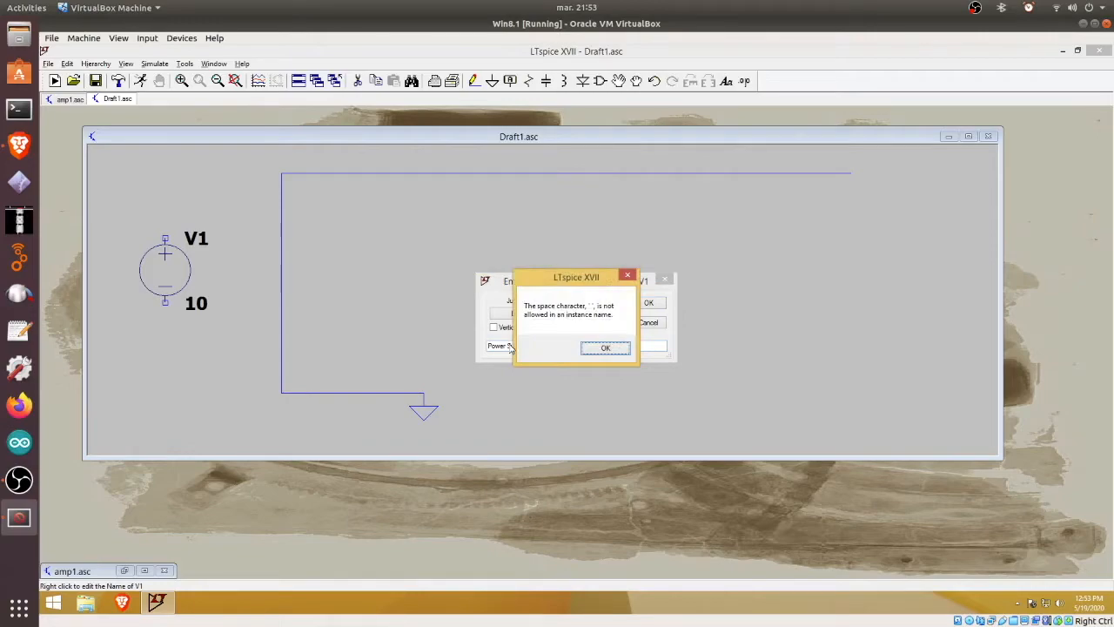
key(Return)
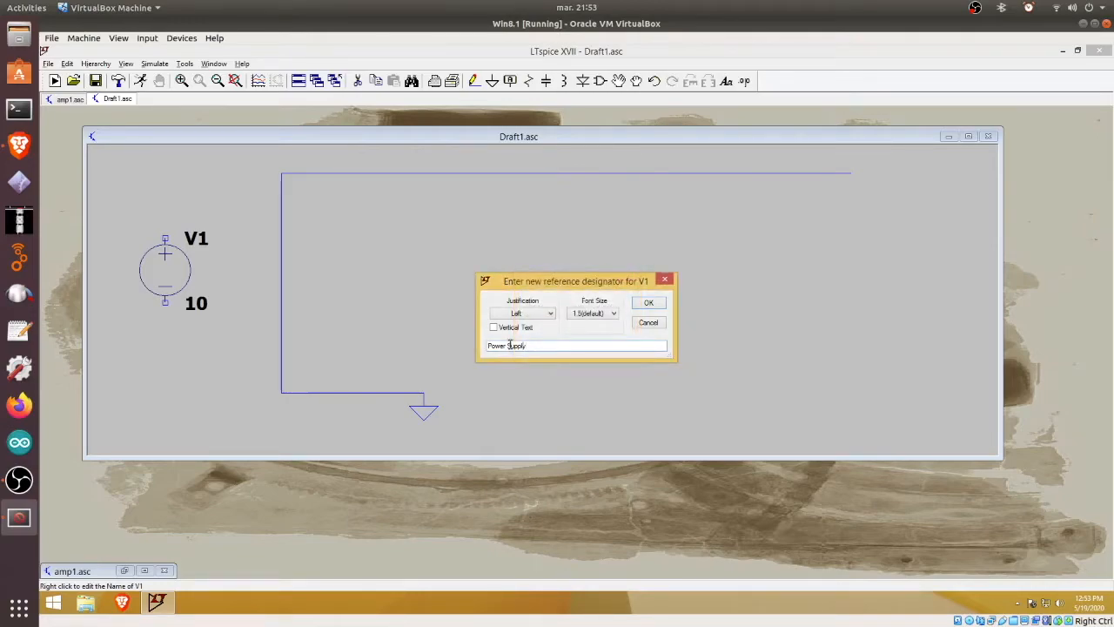
text(=)
key(Return)
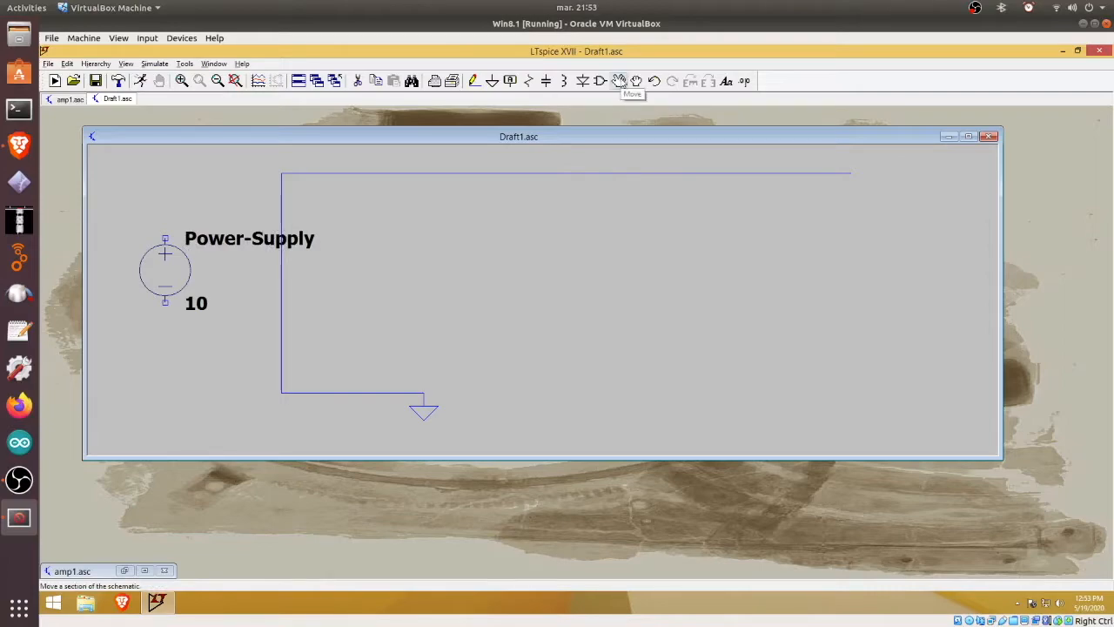
Move the Power-Supply source farther away from the vertical wire, toward the schematic's left edge
click(619, 80)
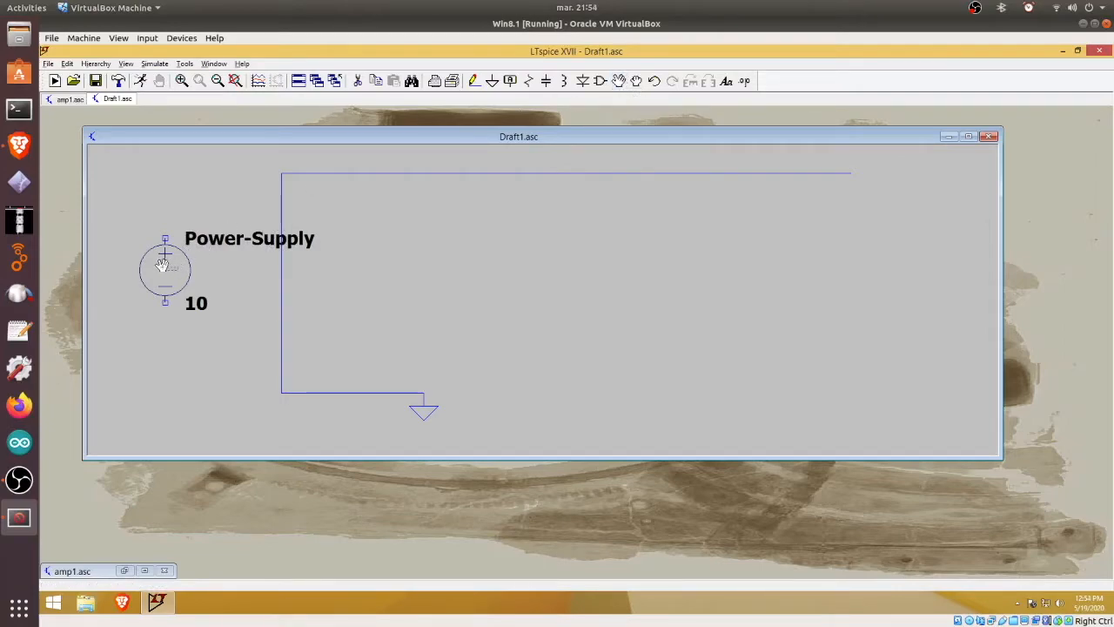
drag(162, 266, 127, 241)
click(126, 240)
Wire the negative terminal of Power-Supply down and across to the corner of the existing ground wire
click(474, 81)
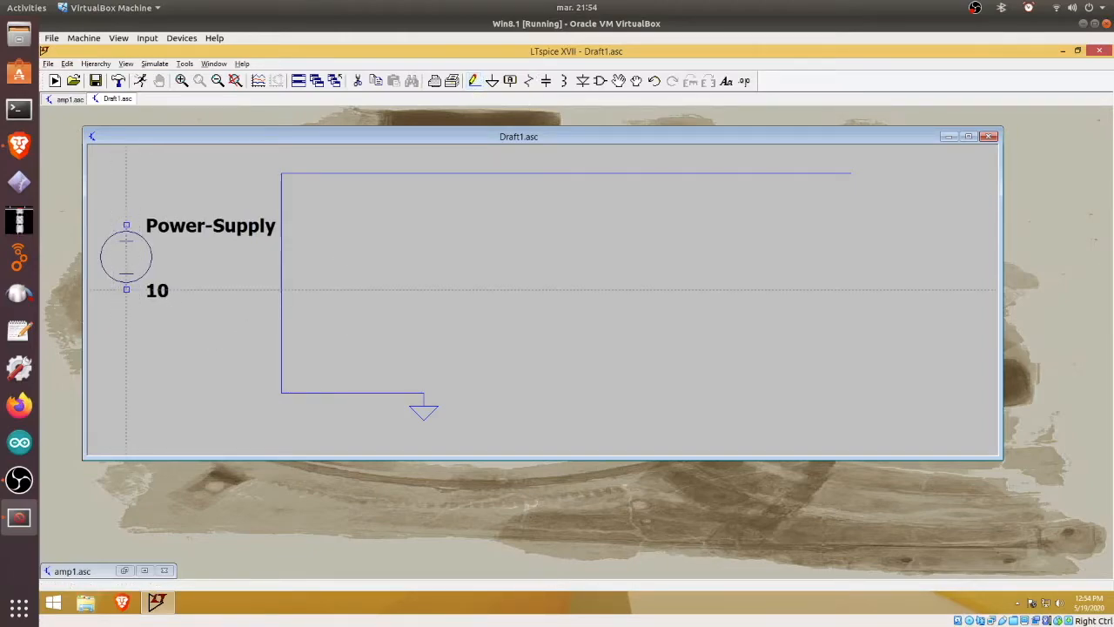
click(126, 289)
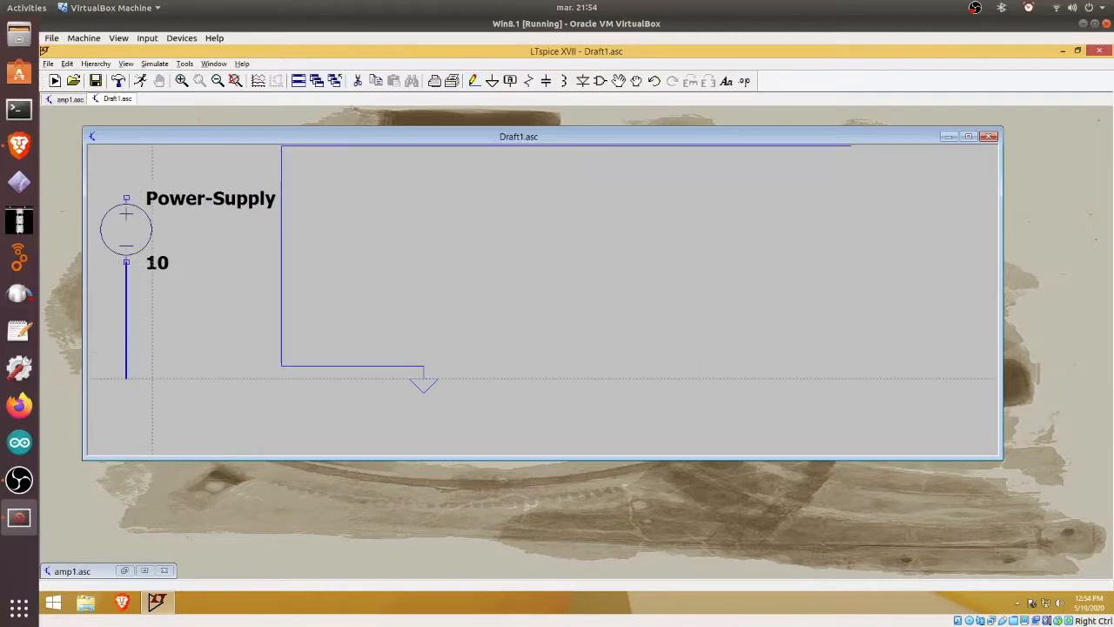
click(126, 366)
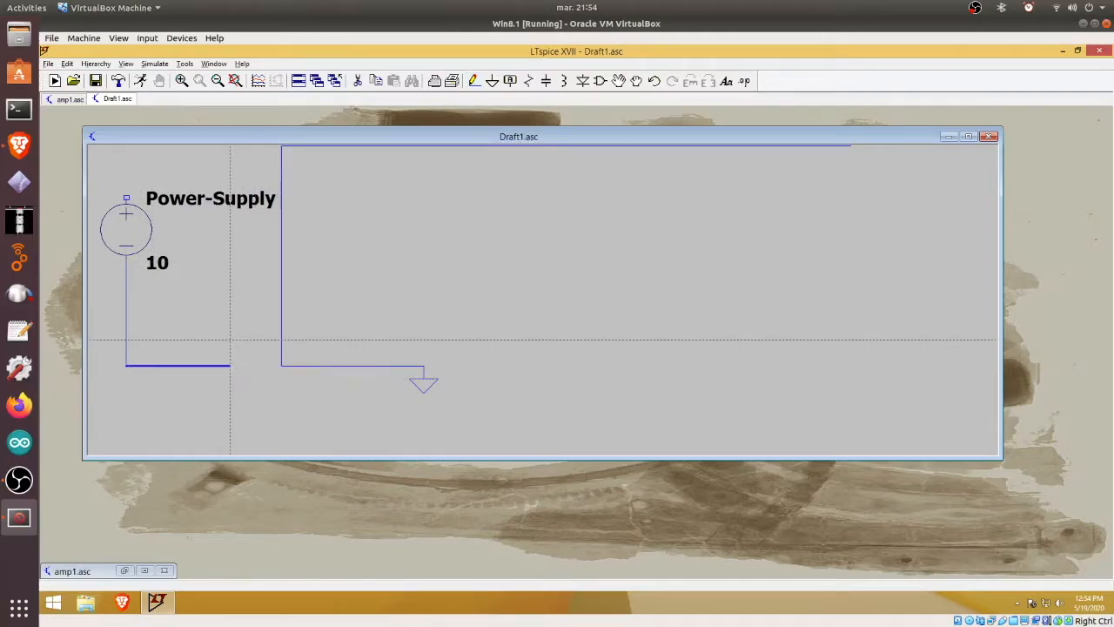
click(281, 366)
scroll(139, 223, down, 1)
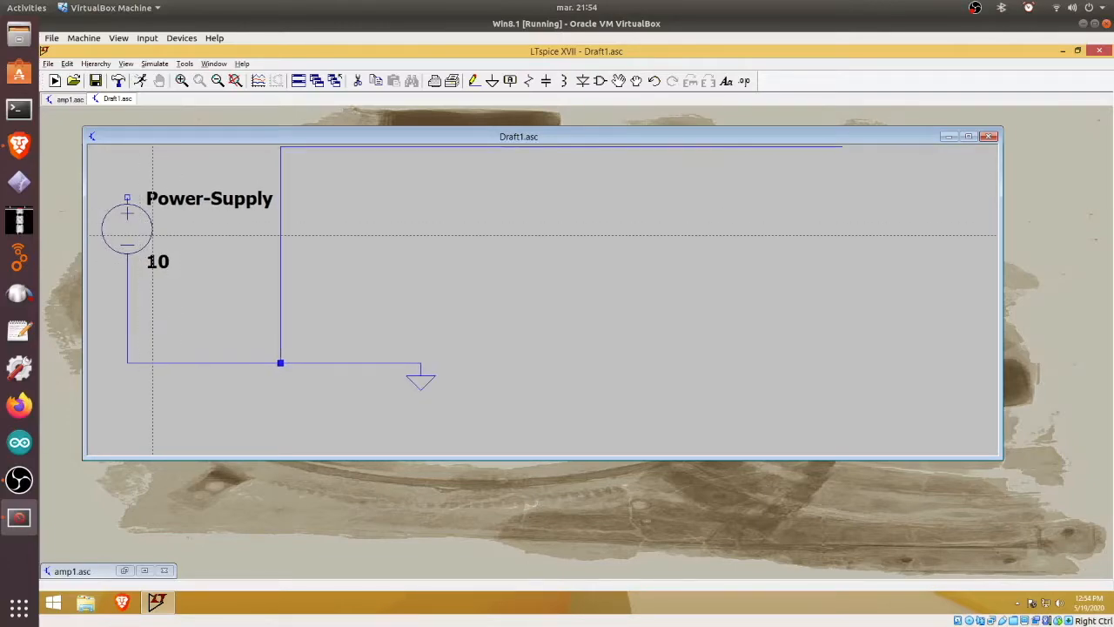
Wire the positive terminal of Power-Supply to the upper wire and delete the vertical wire joining the upper and lower wires
drag(816, 287, 776, 300)
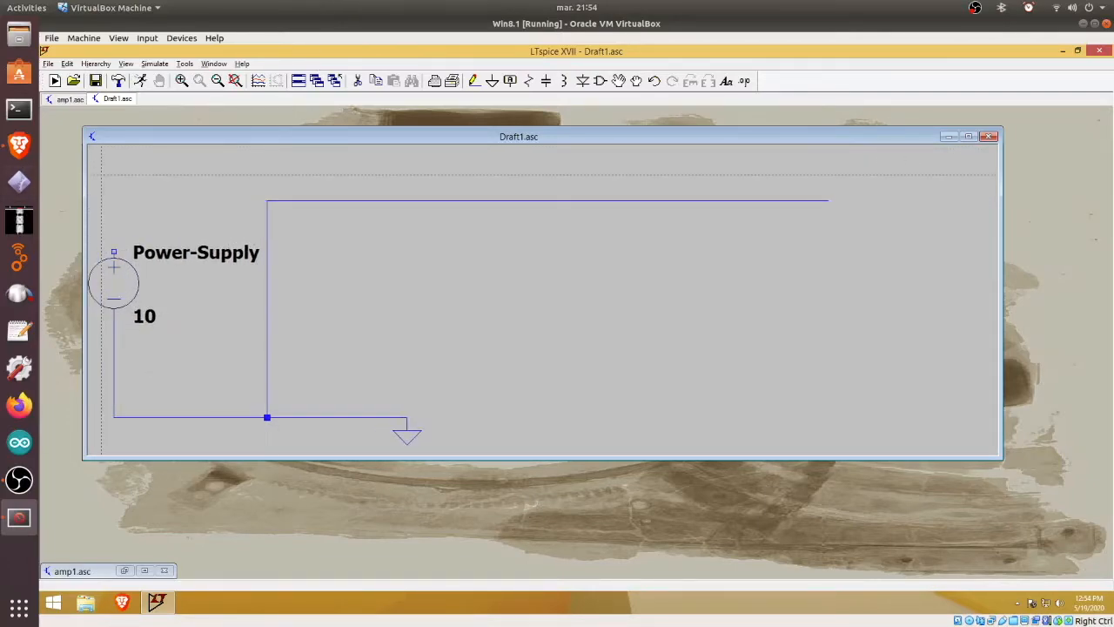
click(127, 251)
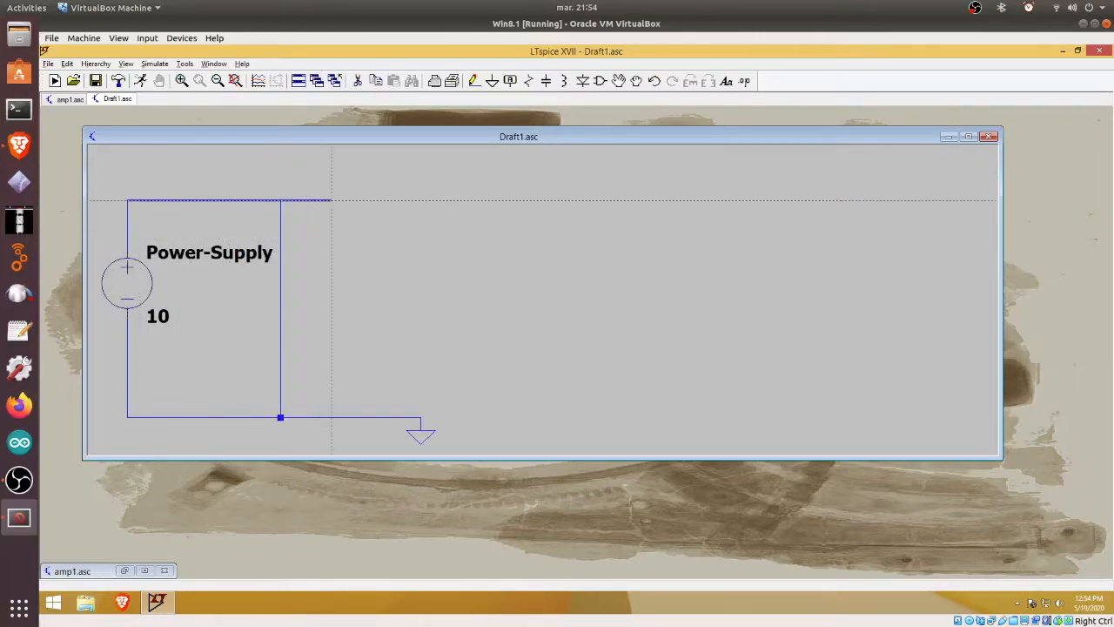
click(281, 201)
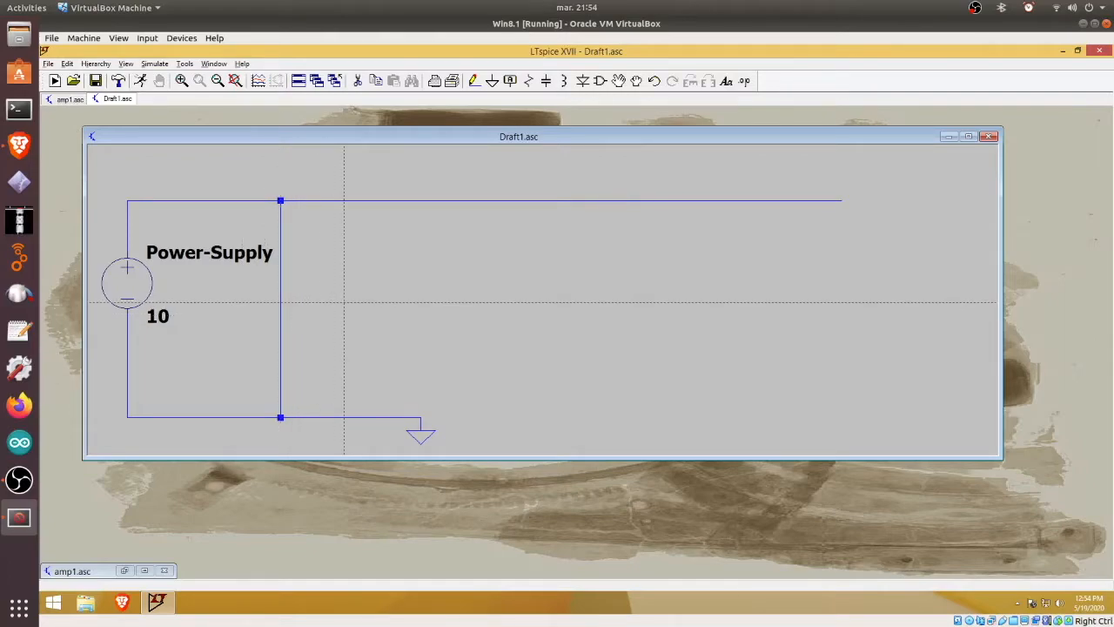
key(Escape)
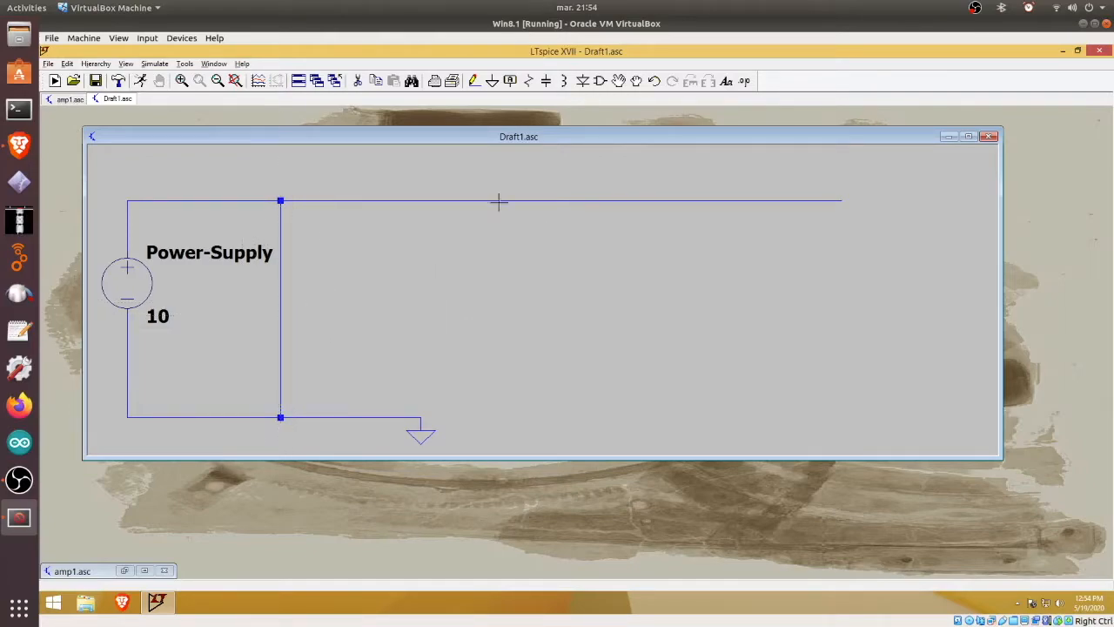
click(357, 81)
click(281, 231)
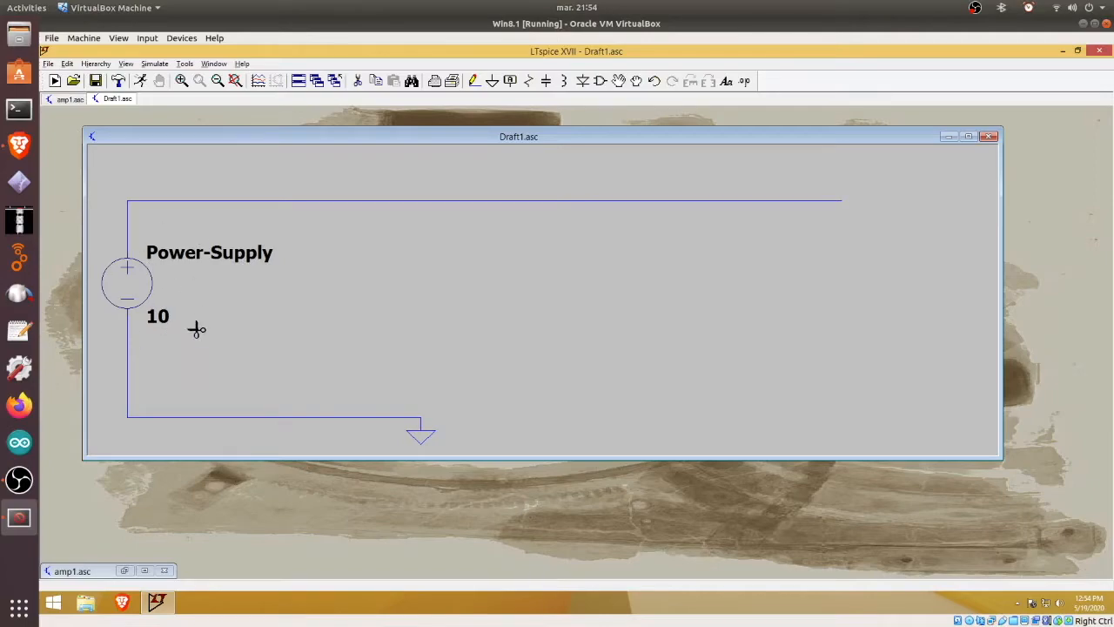
Place a second voltage source between the upper and lower wires, right of Power-Supply and just above the ground symbol
click(602, 82)
text(volt)
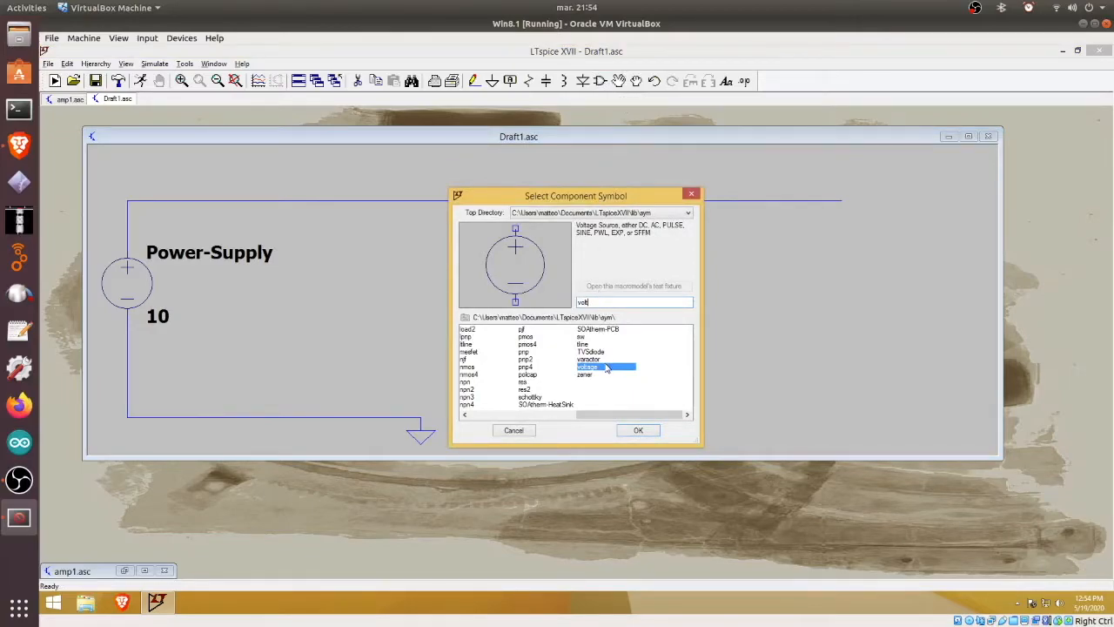
double_click(607, 369)
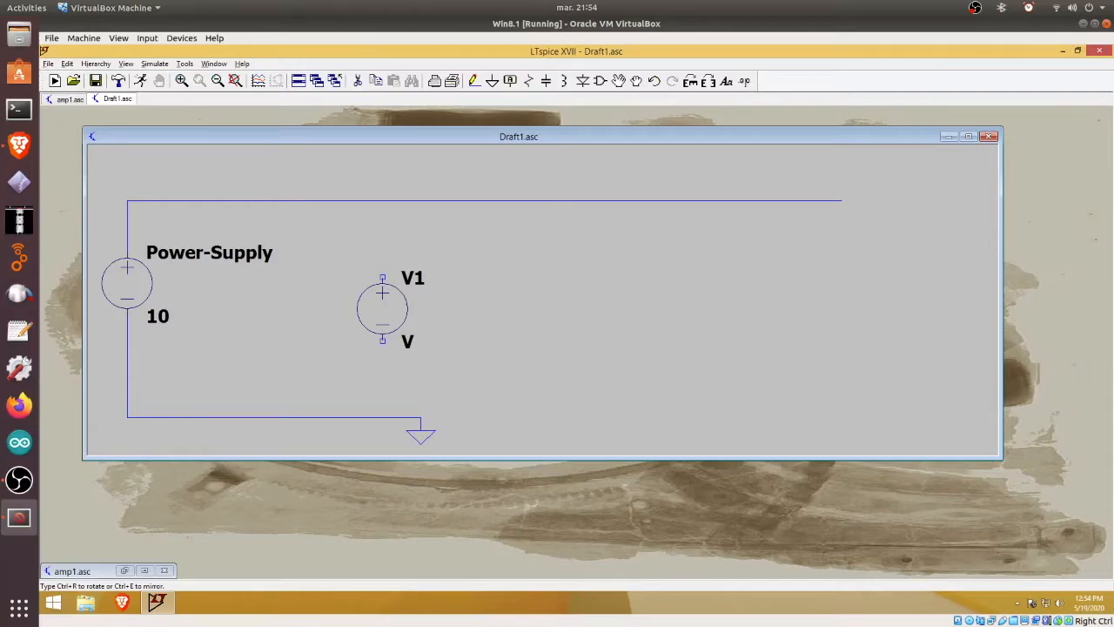
click(382, 309)
key(Escape)
Set source V1 to the SINE function with an AC amplitude of 0.050 and a series resistance of 50 Ω
right_click(393, 316)
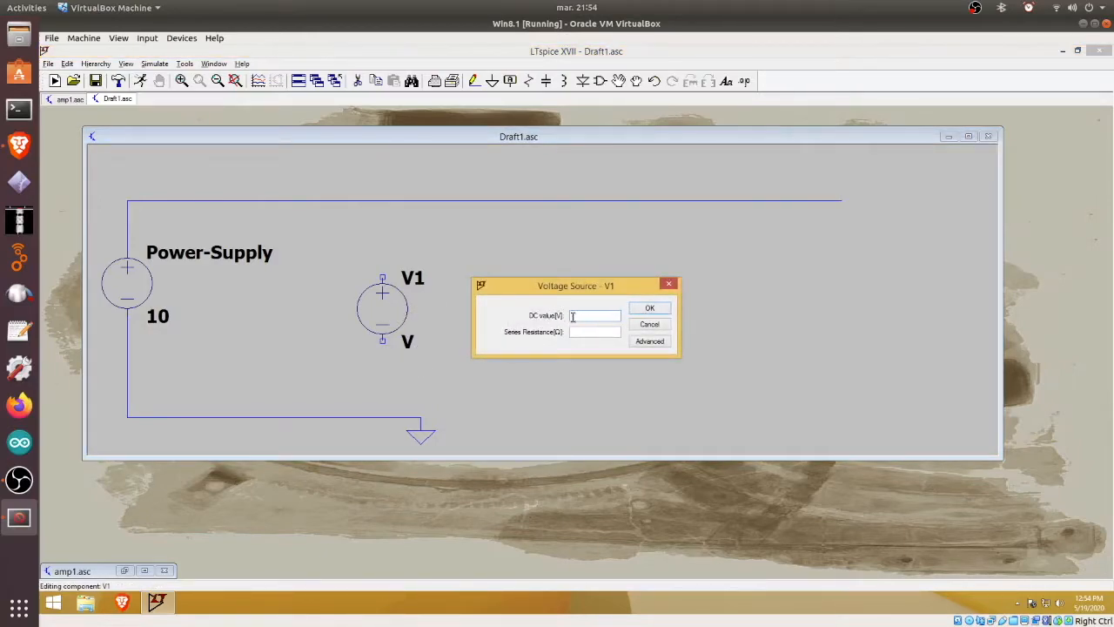
click(652, 343)
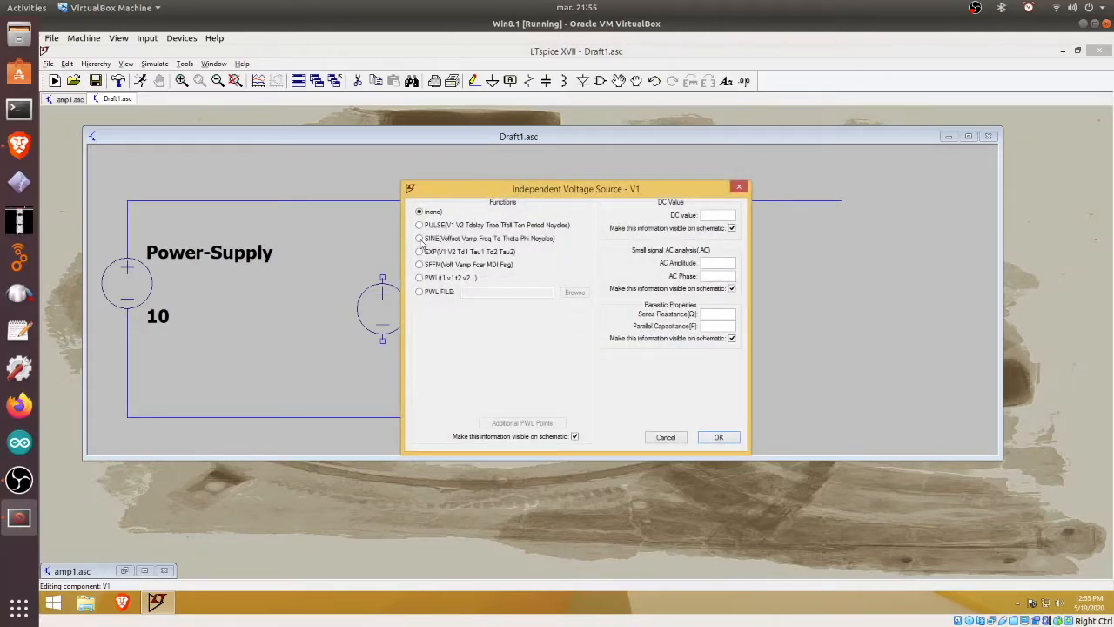
click(420, 239)
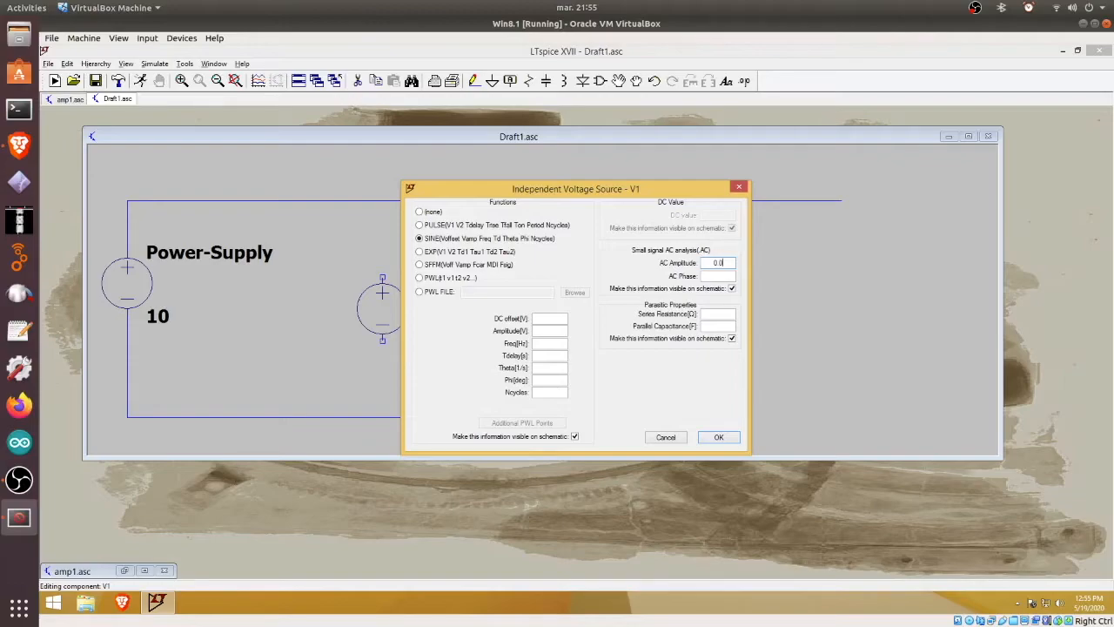
text(50)
drag(711, 264, 733, 262)
click(733, 262)
click(729, 439)
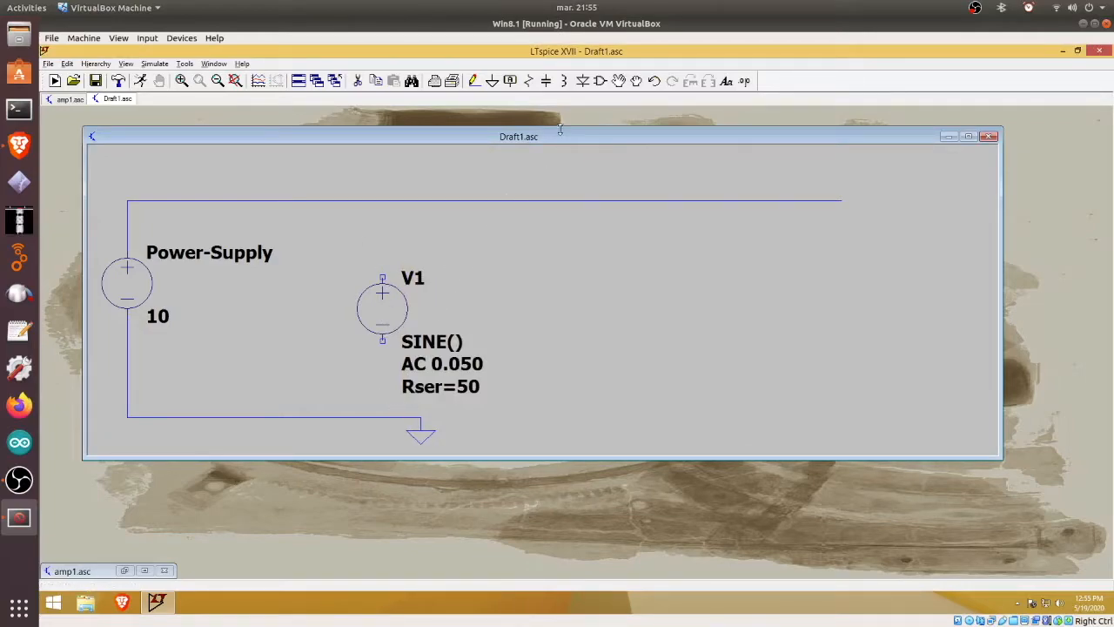
Wire the negative terminal of V1 straight down to the ground wire
click(474, 80)
click(382, 340)
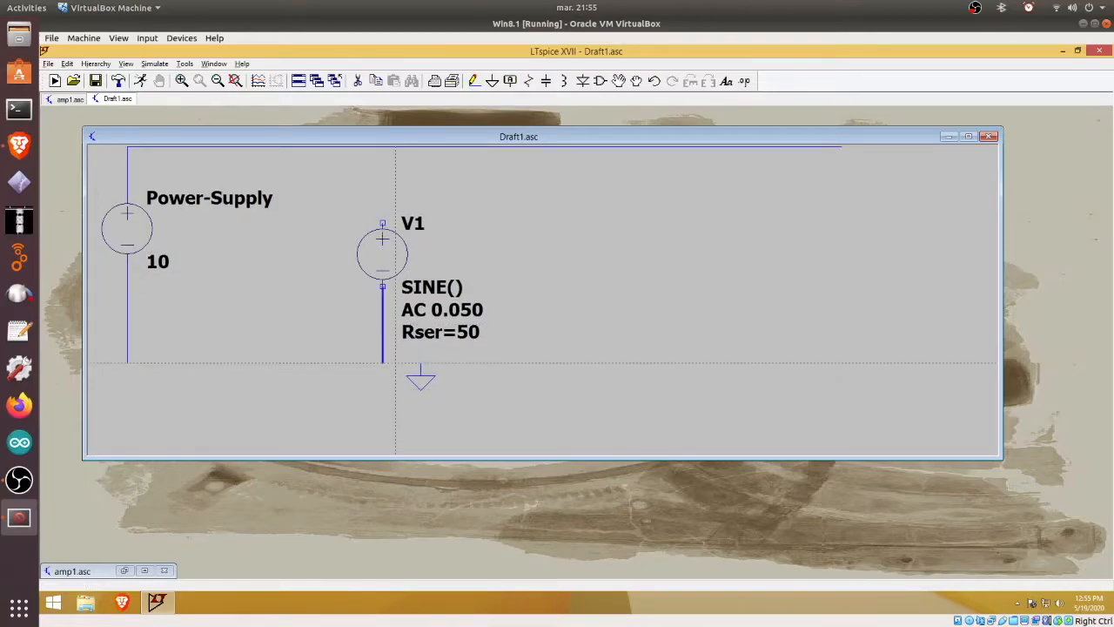
click(382, 362)
click(841, 362)
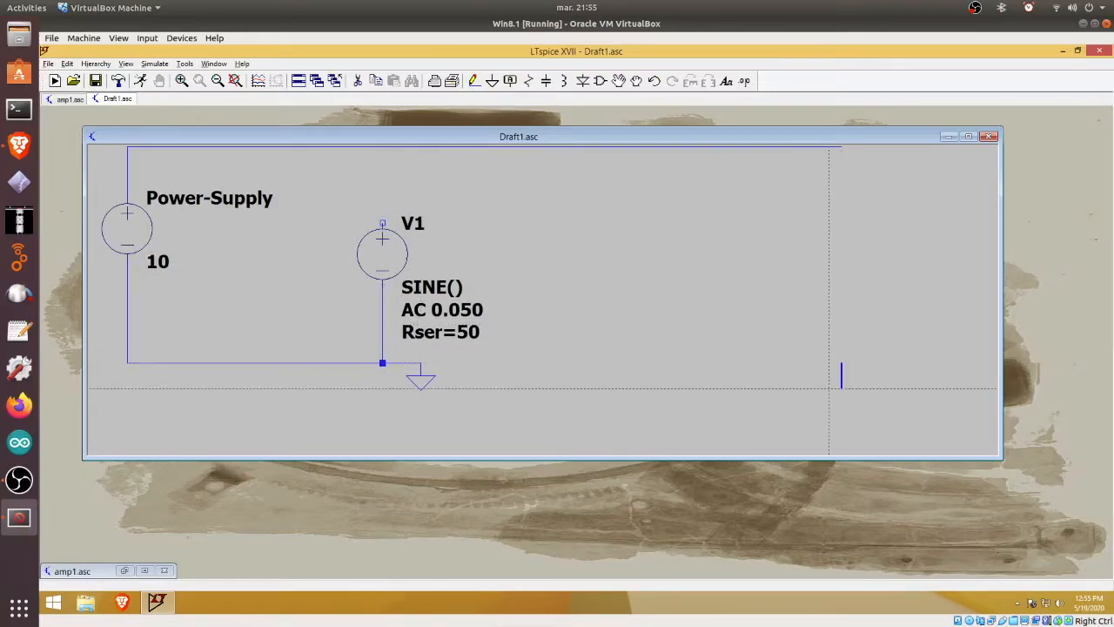
key(Escape)
drag(724, 321, 713, 358)
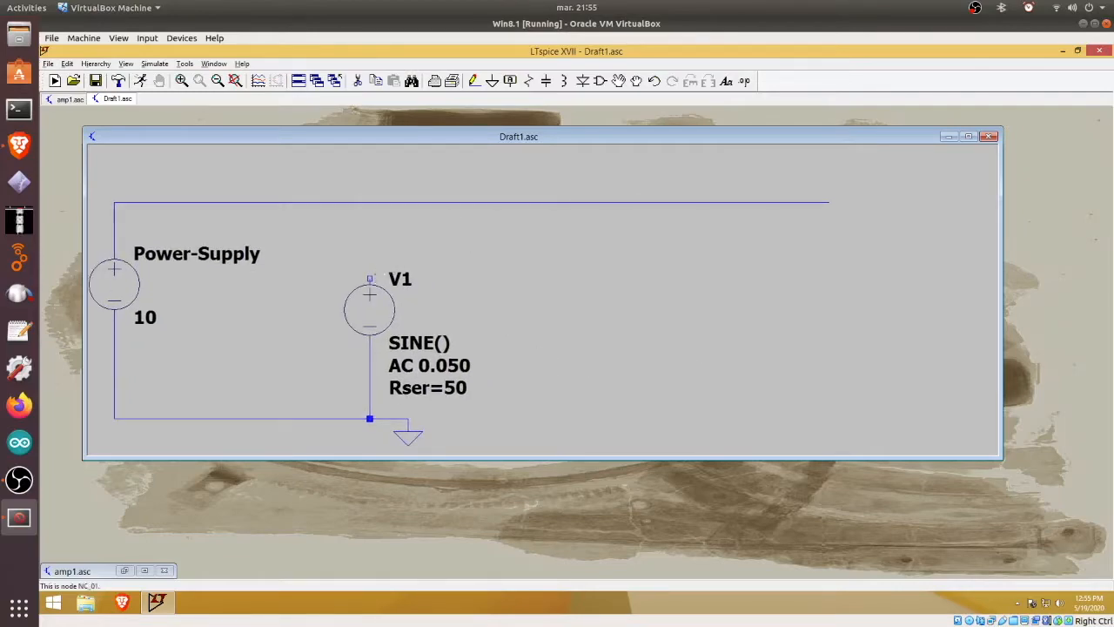
Wire the positive terminal of V1 up, rightward and down, then back to the ground node to form a closed loop
click(474, 80)
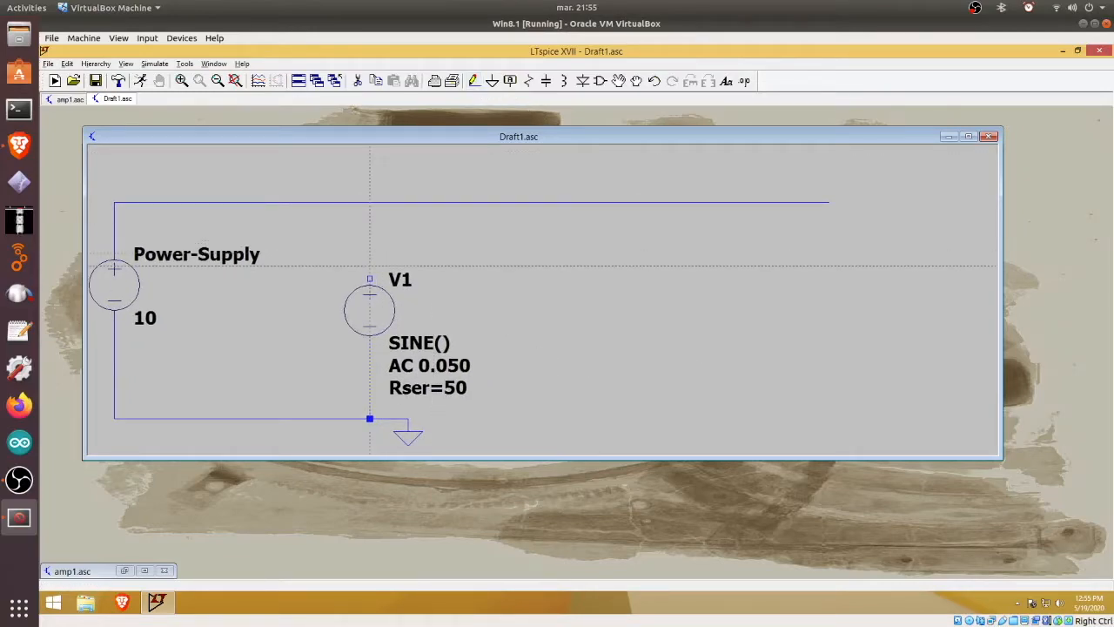
click(369, 278)
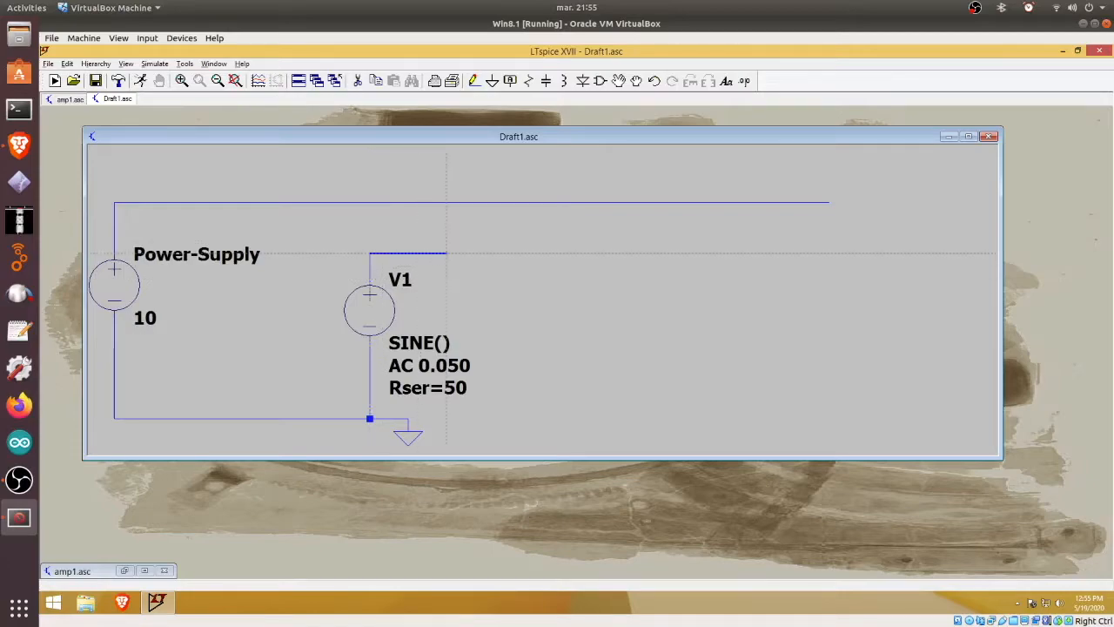
click(599, 253)
key(Escape)
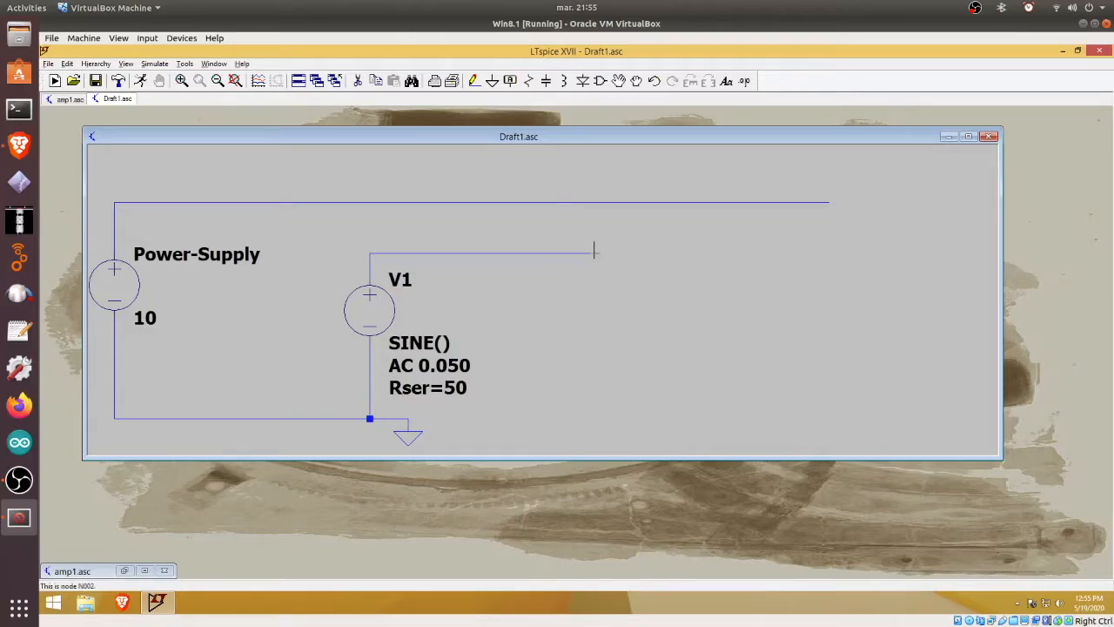
click(475, 81)
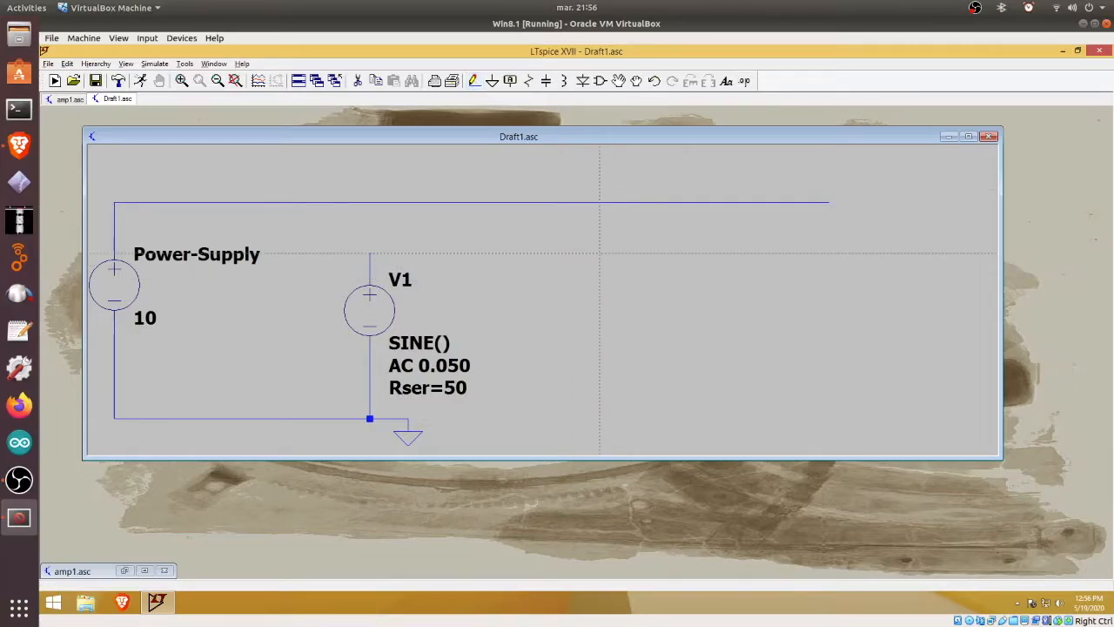
click(598, 418)
click(408, 419)
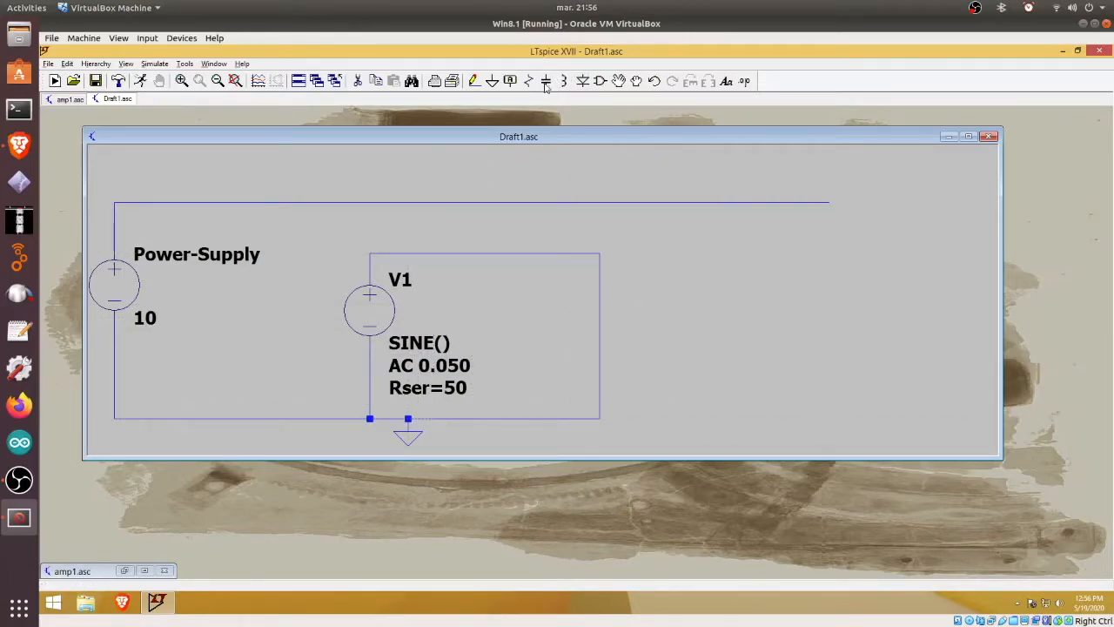
Place a resistor on the right vertical wire of the V1 loop and set its resistance to 50 Ω
key(r)
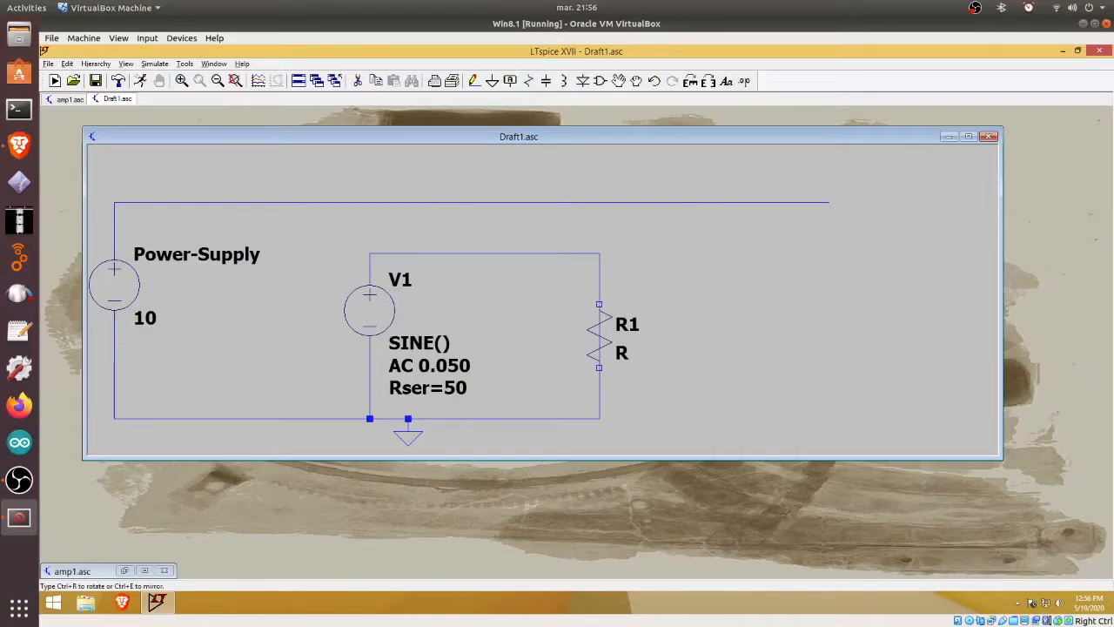
click(599, 305)
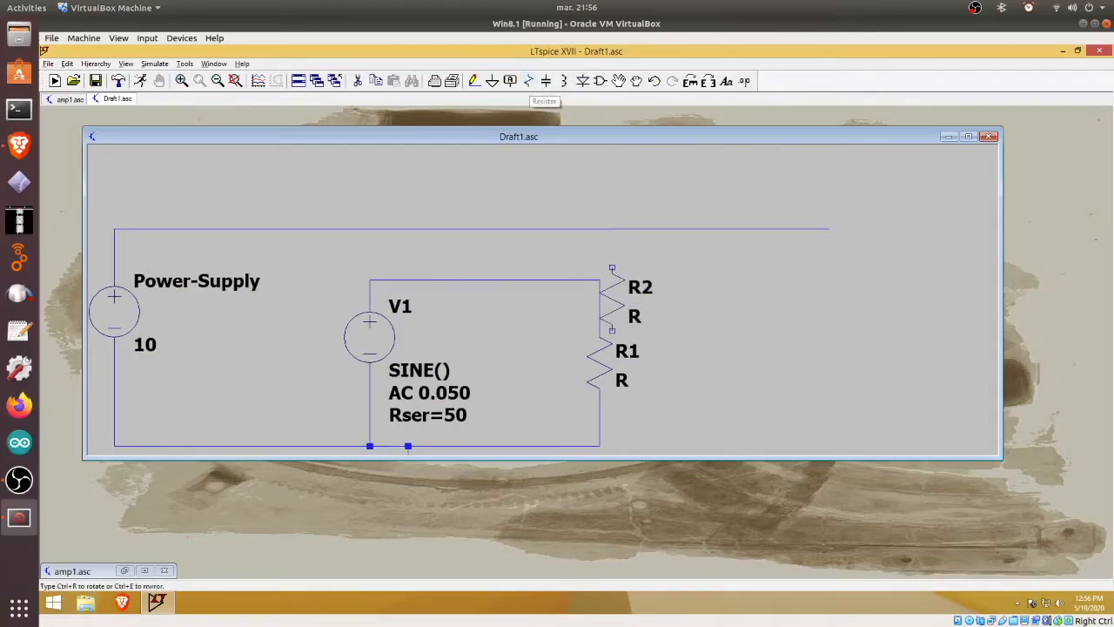
key(Escape)
right_click(607, 363)
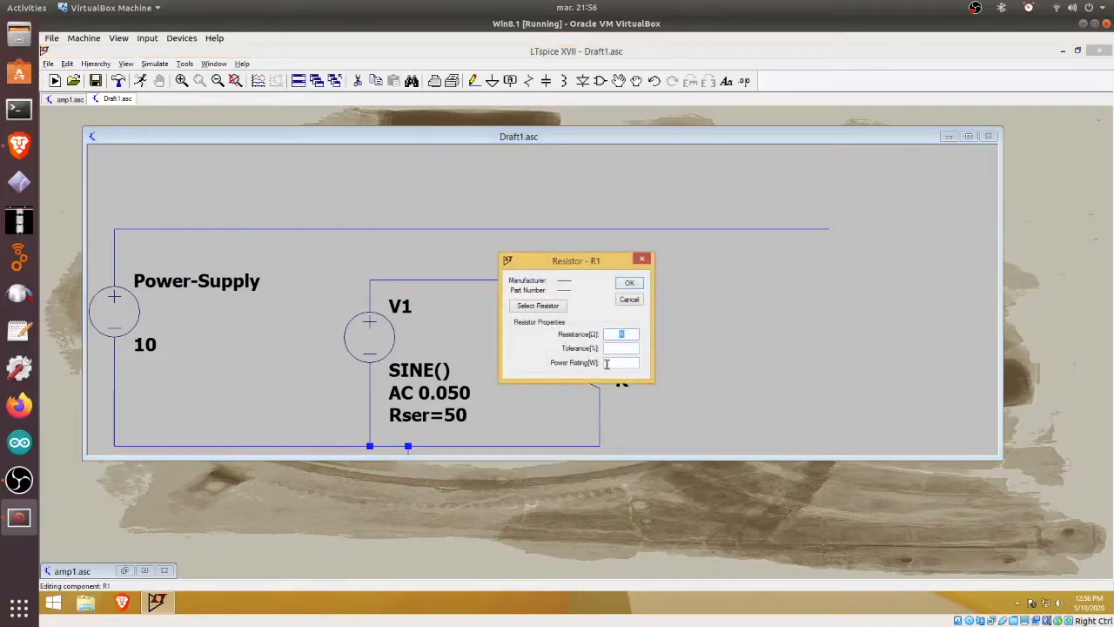
key(Return)
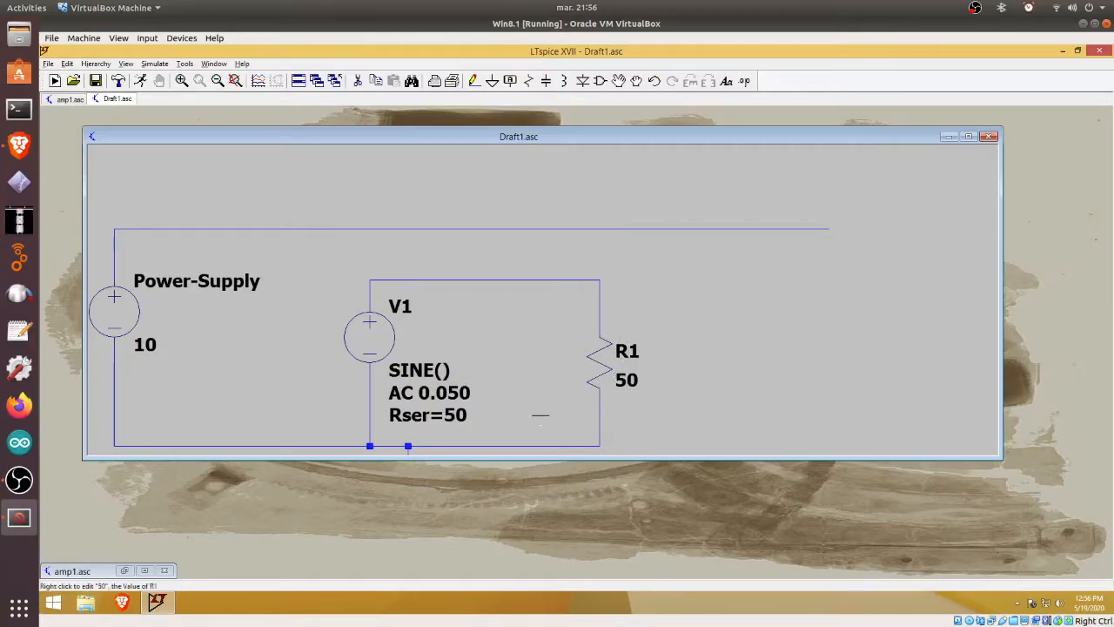
Run an AC analysis with a linear sweep of 100 points, from a start frequency of 500 to a stop frequency of 5meg
key(space)
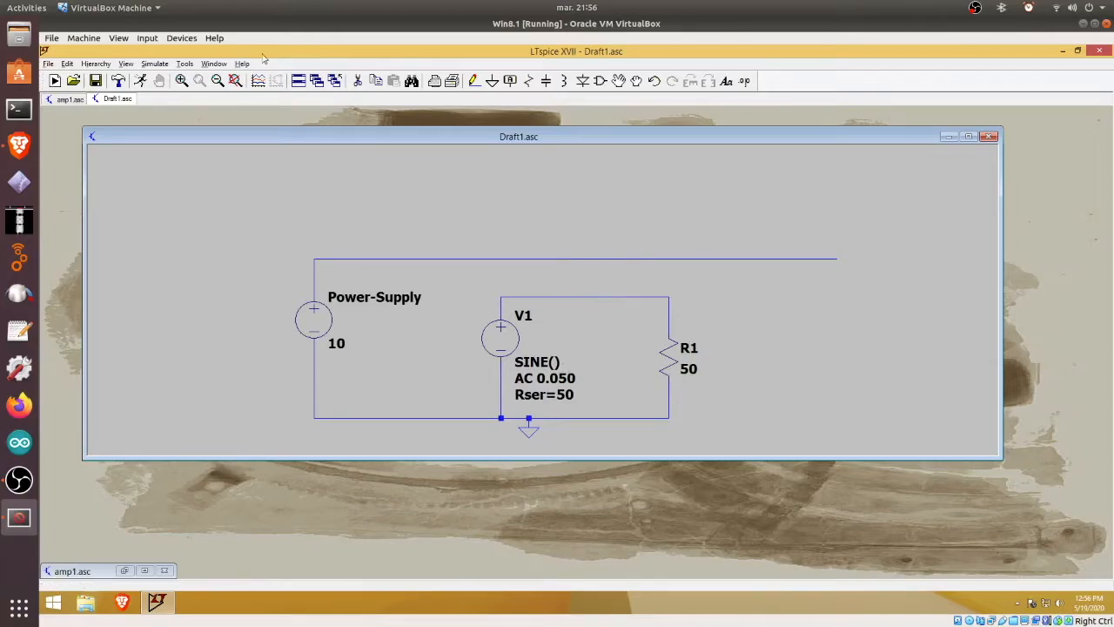
click(140, 81)
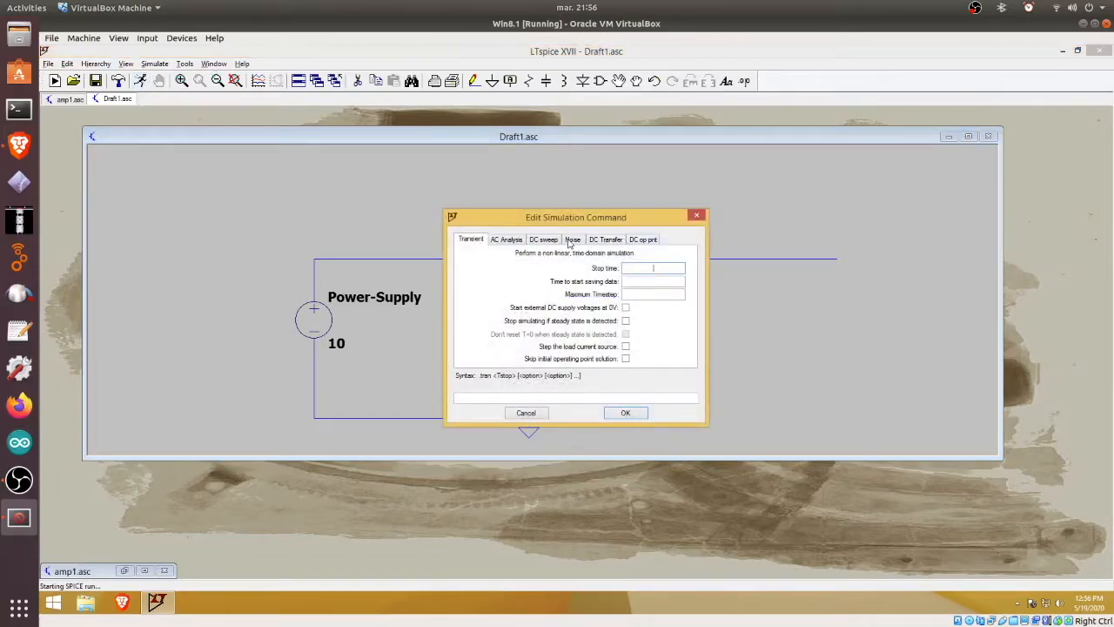
click(510, 240)
click(606, 293)
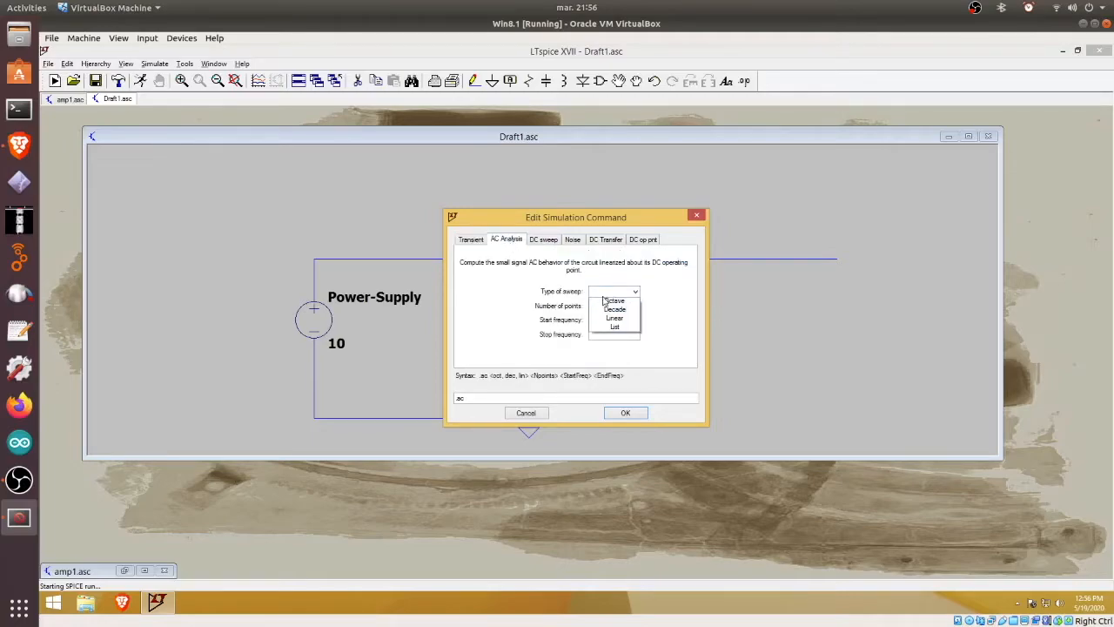
click(615, 317)
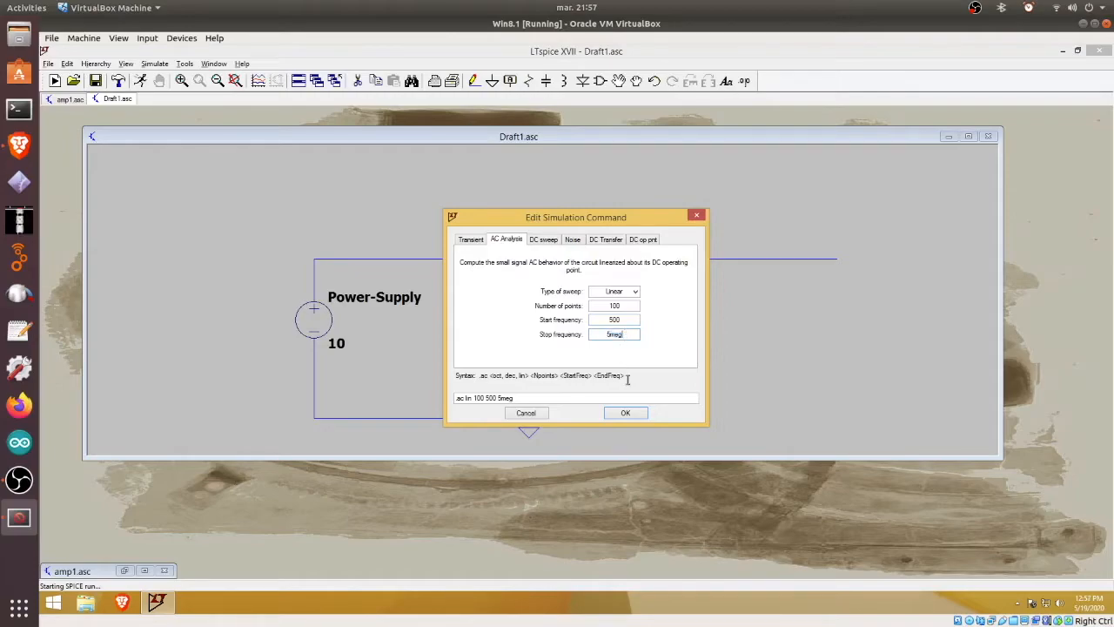
click(625, 412)
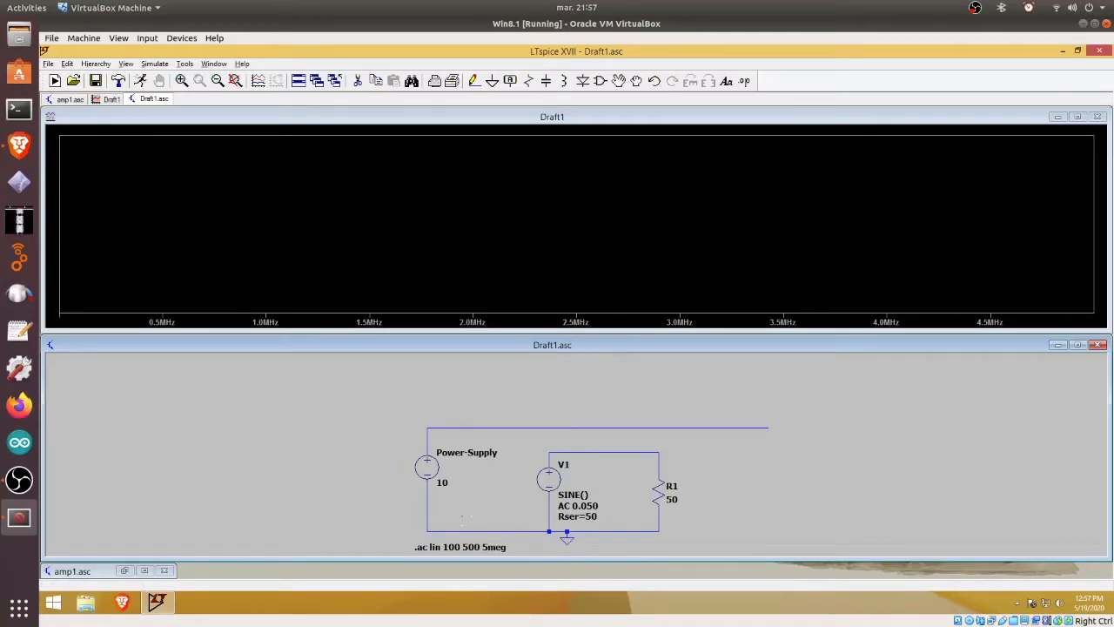
Plot the voltage on the wire joining V1 and R1, and set the magnitude axis representation to linear
click(606, 451)
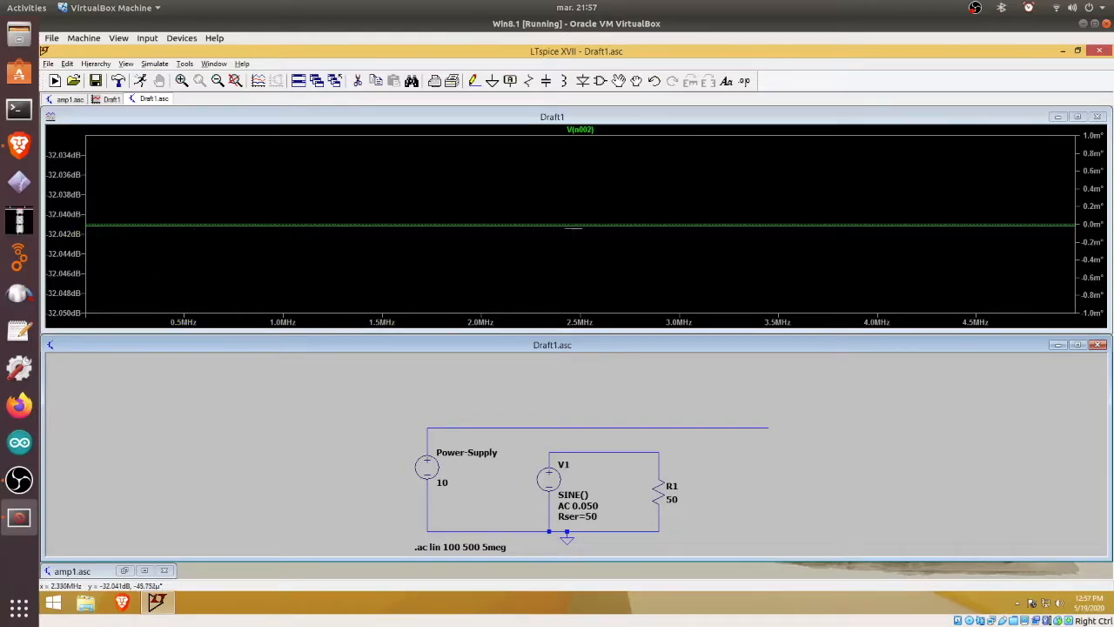
click(64, 233)
click(629, 309)
click(608, 319)
click(599, 319)
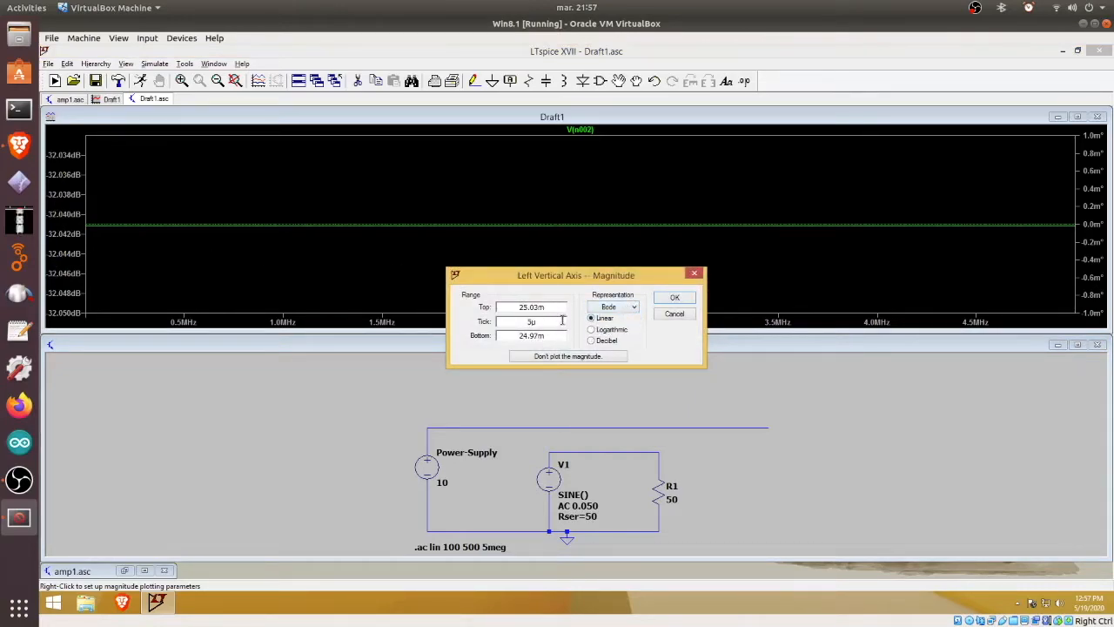
click(675, 299)
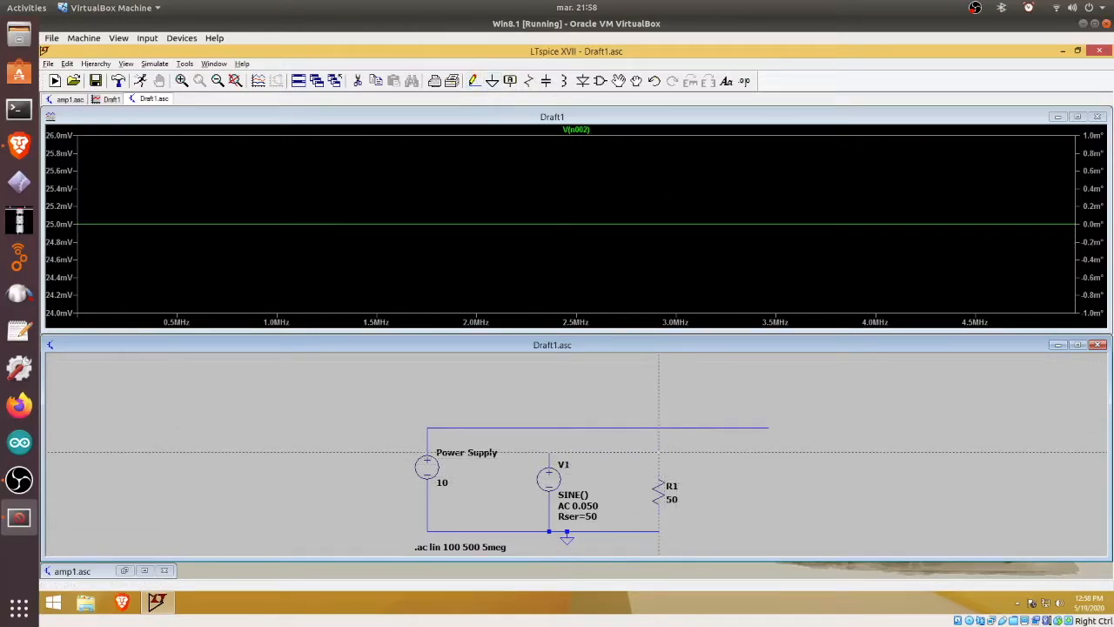
Draw a wire branch in parallel with R1, from its upper node rightward and down to the ground wire
click(659, 452)
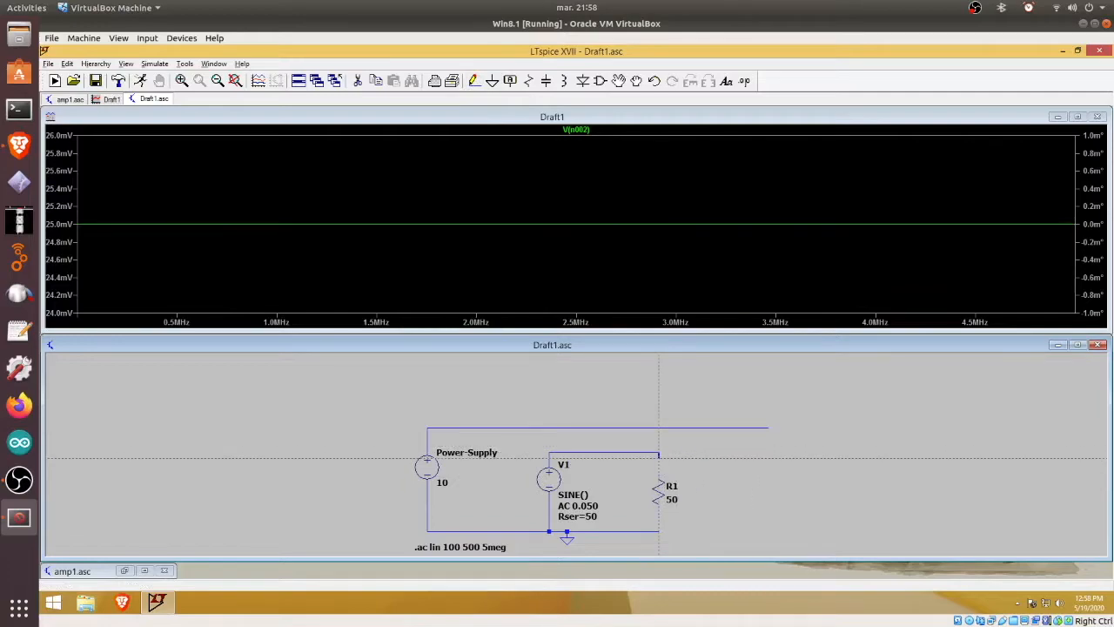
click(701, 452)
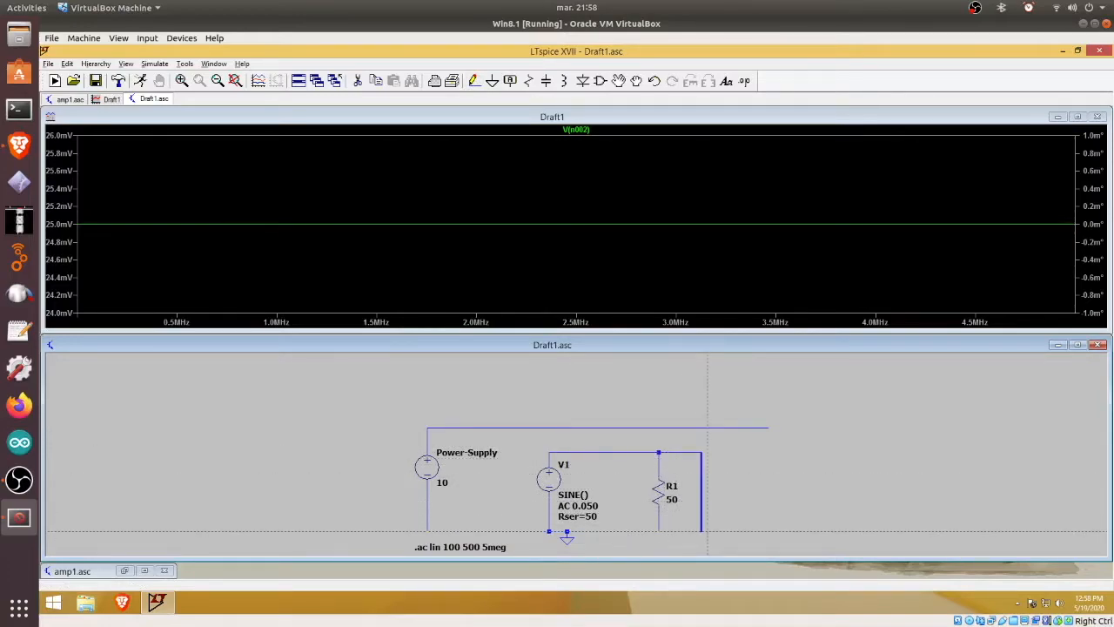
click(659, 530)
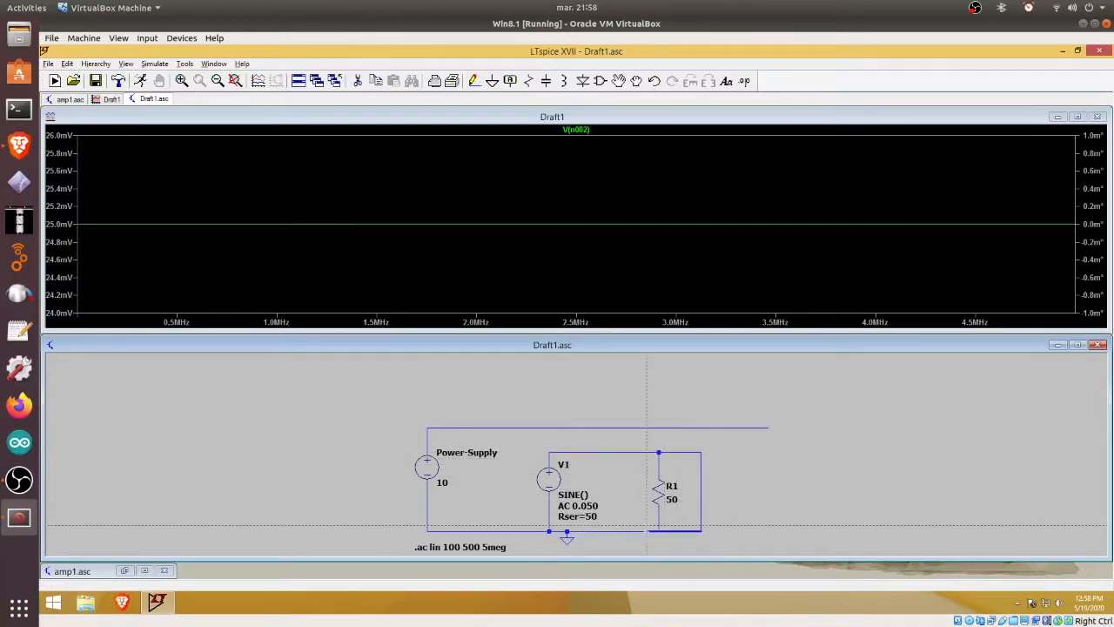
Place a 0.1u capacitor on the branch parallel to R1 and rerun the AC simulation
click(546, 80)
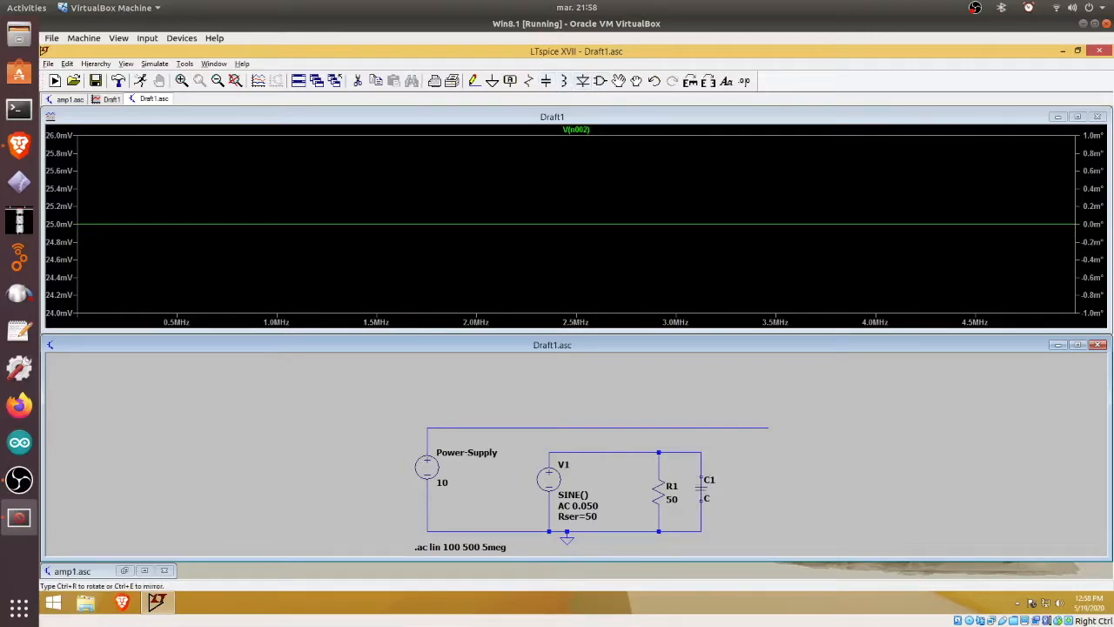
click(702, 489)
key(Escape)
right_click(704, 492)
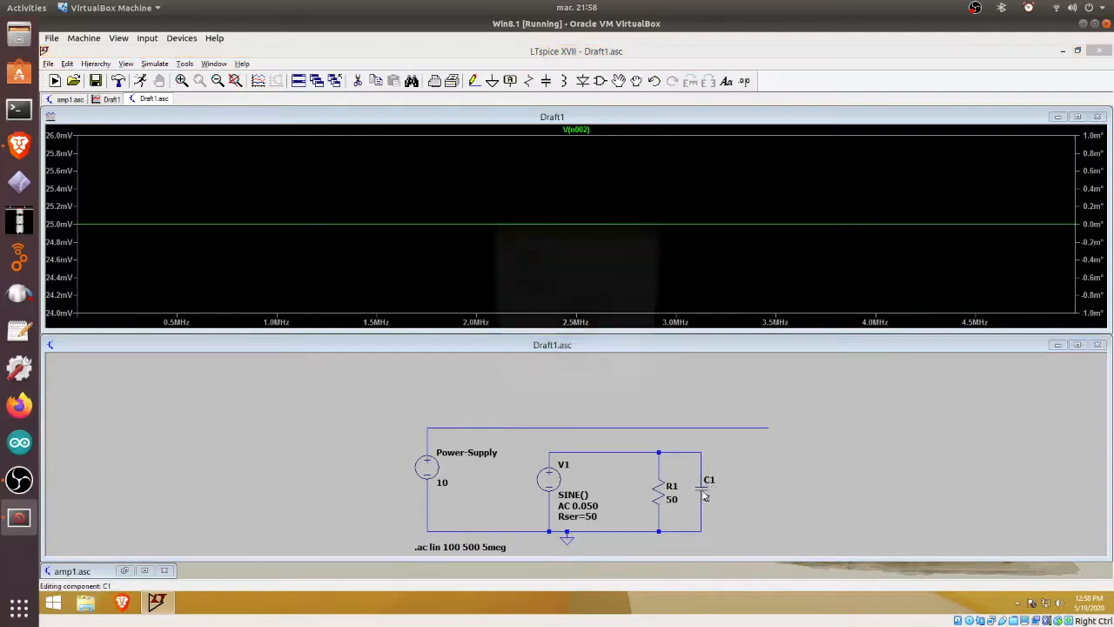
text(0.1u)
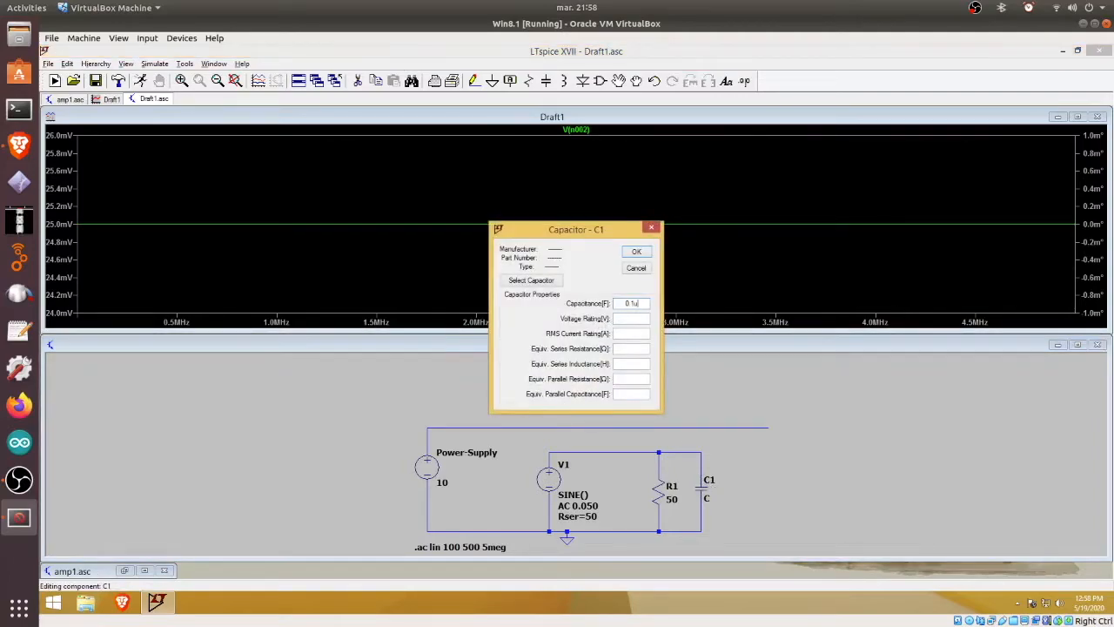
click(638, 252)
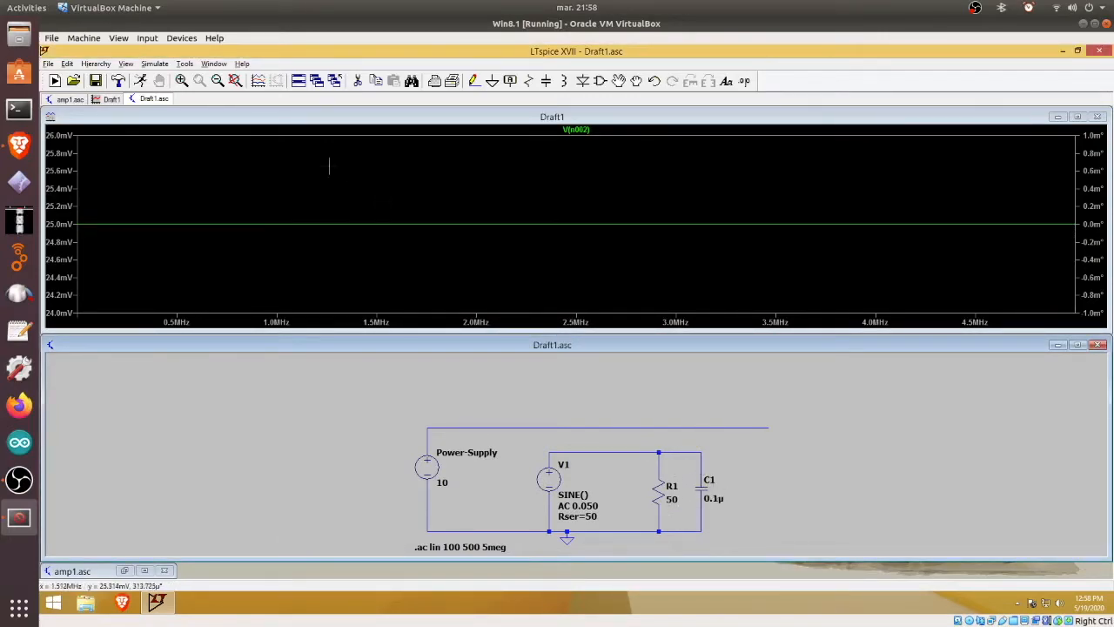
click(146, 81)
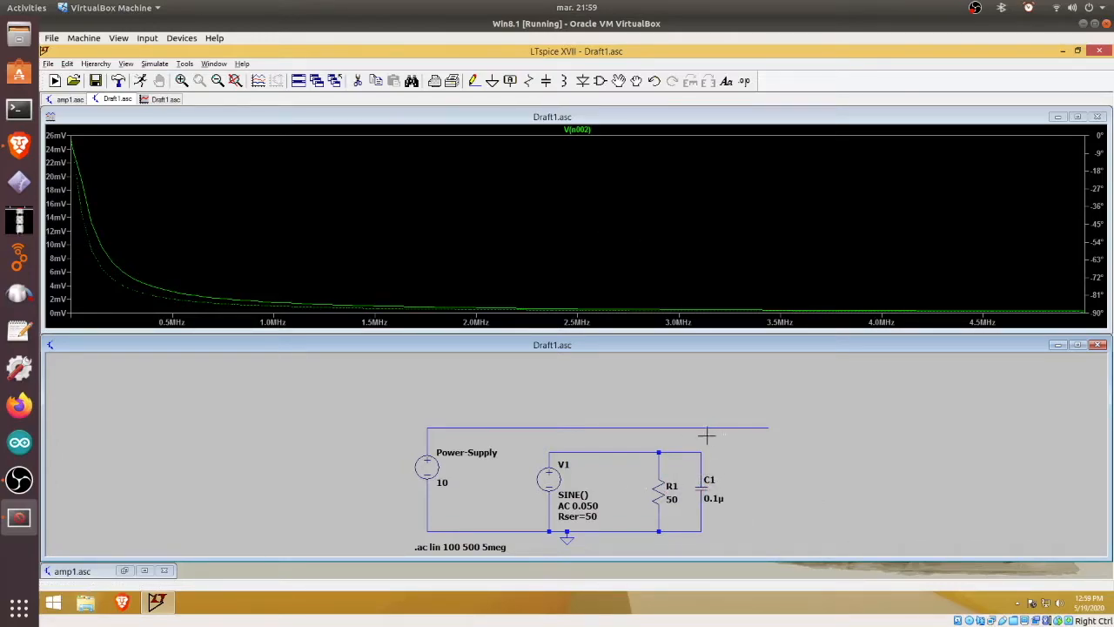
Delete the capacitor parallel to R1 together with the vertical wire segments above and below it
click(360, 81)
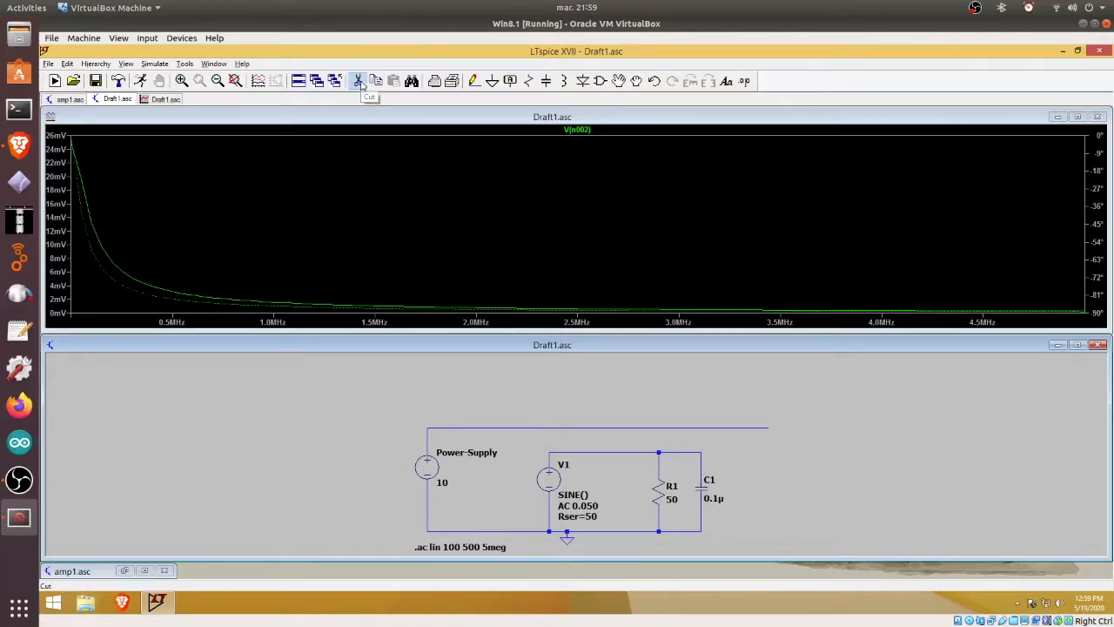
click(705, 488)
click(703, 518)
click(703, 466)
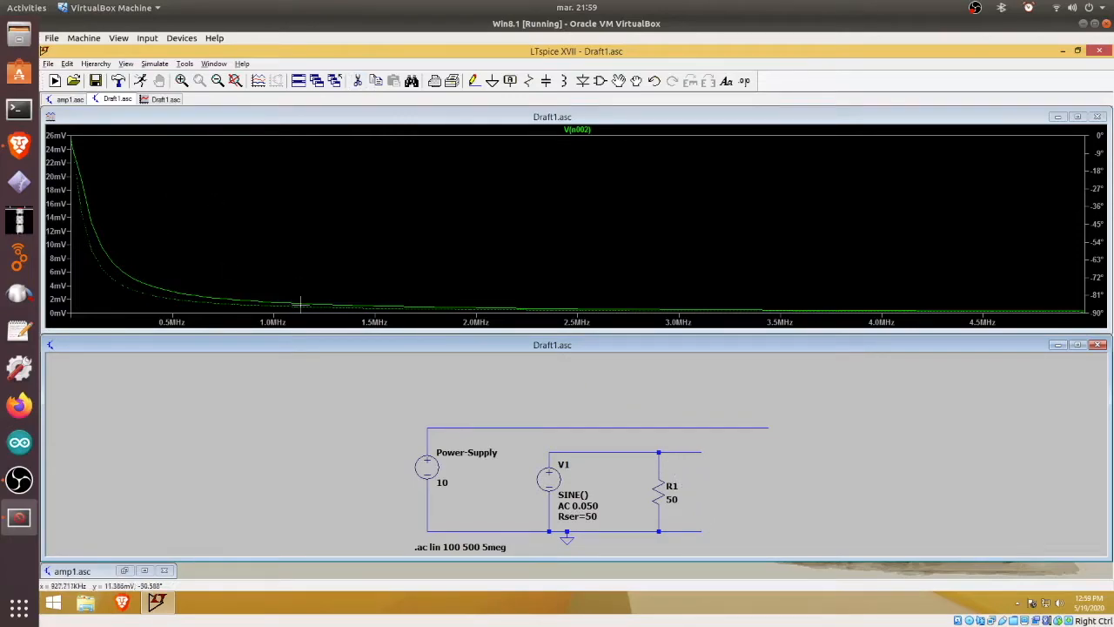
Place an npn transistor to the right of R1, just beneath the end of the supply wire
click(530, 81)
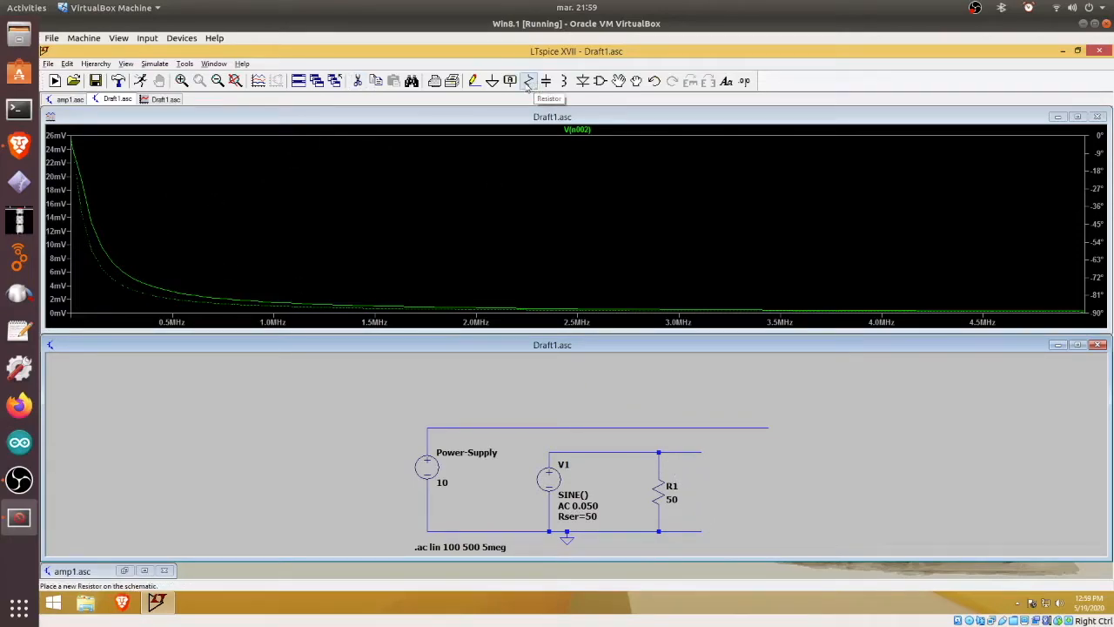
click(600, 81)
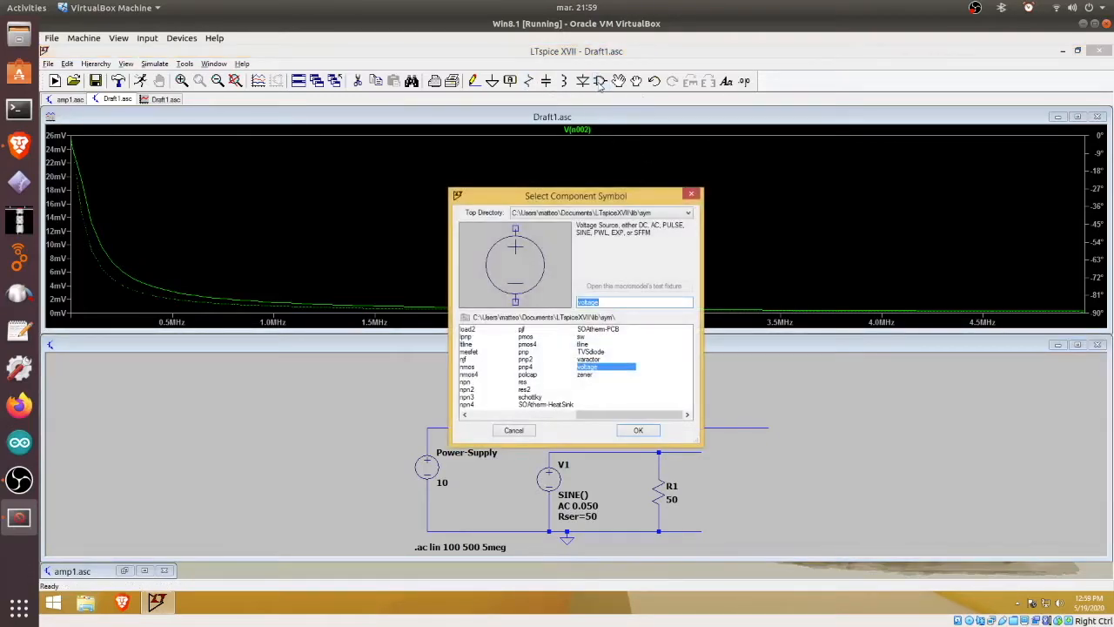
text(npn)
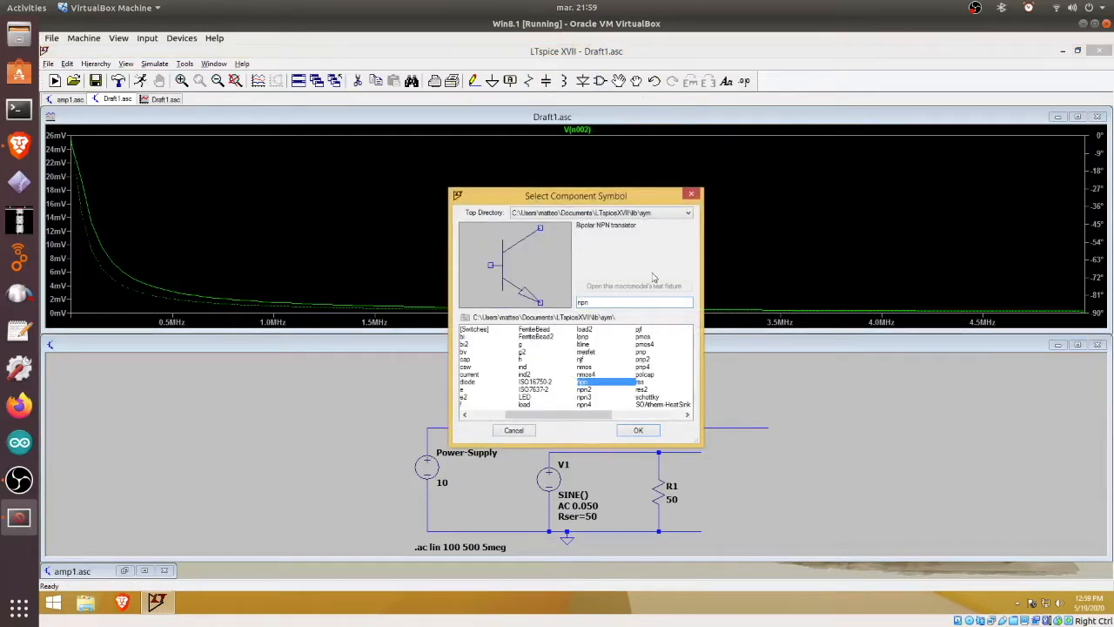
click(643, 430)
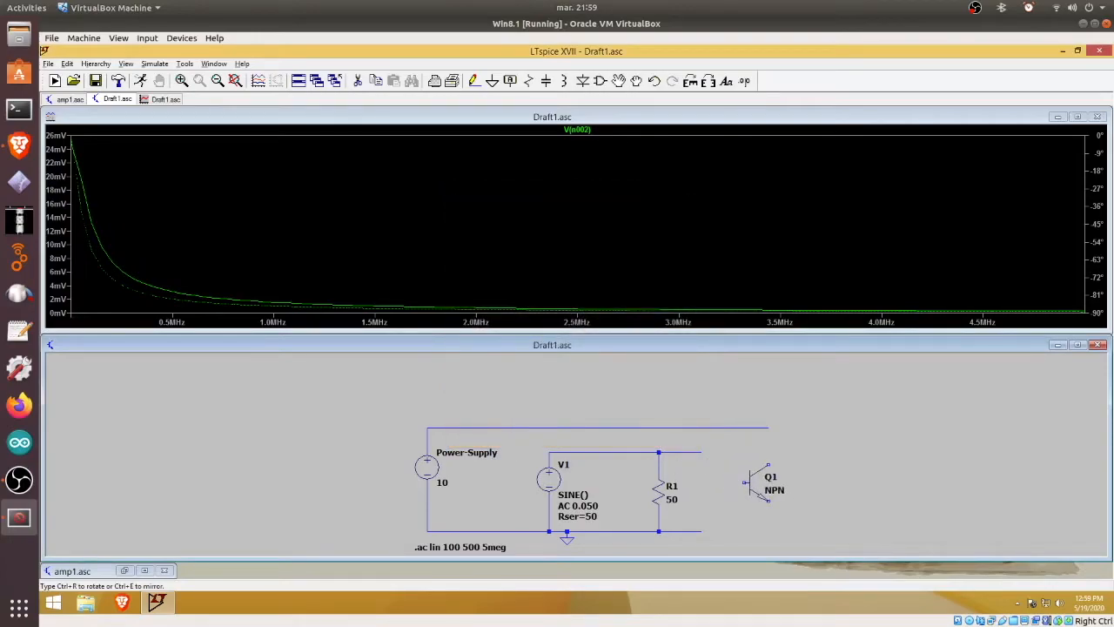
click(750, 482)
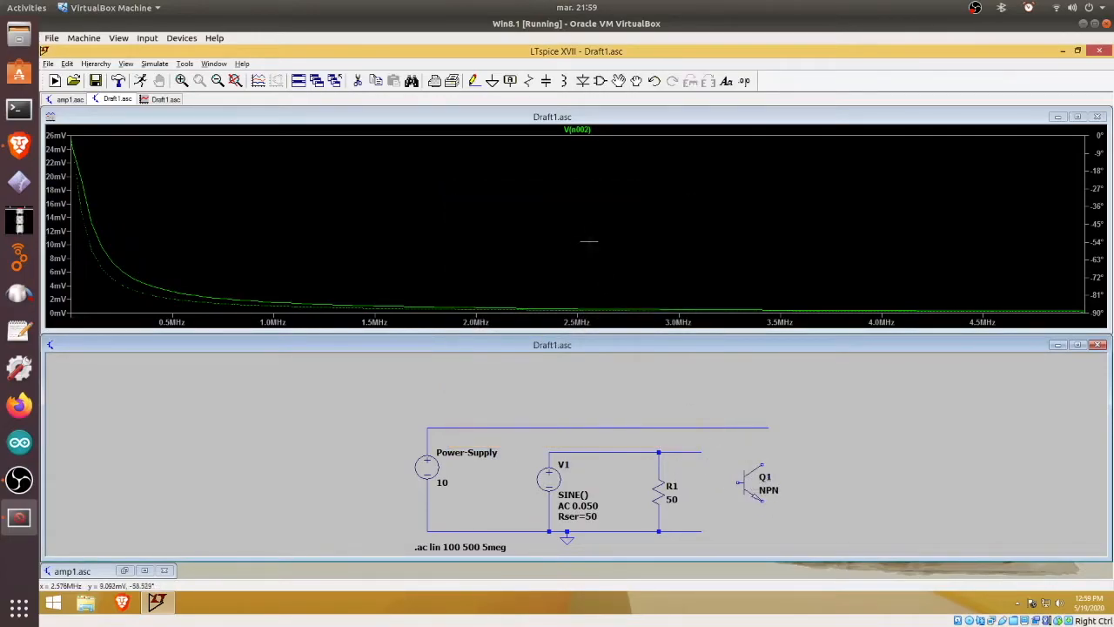
Place one resistor between the supply wire and the transistor's collector and another below its emitter
click(528, 80)
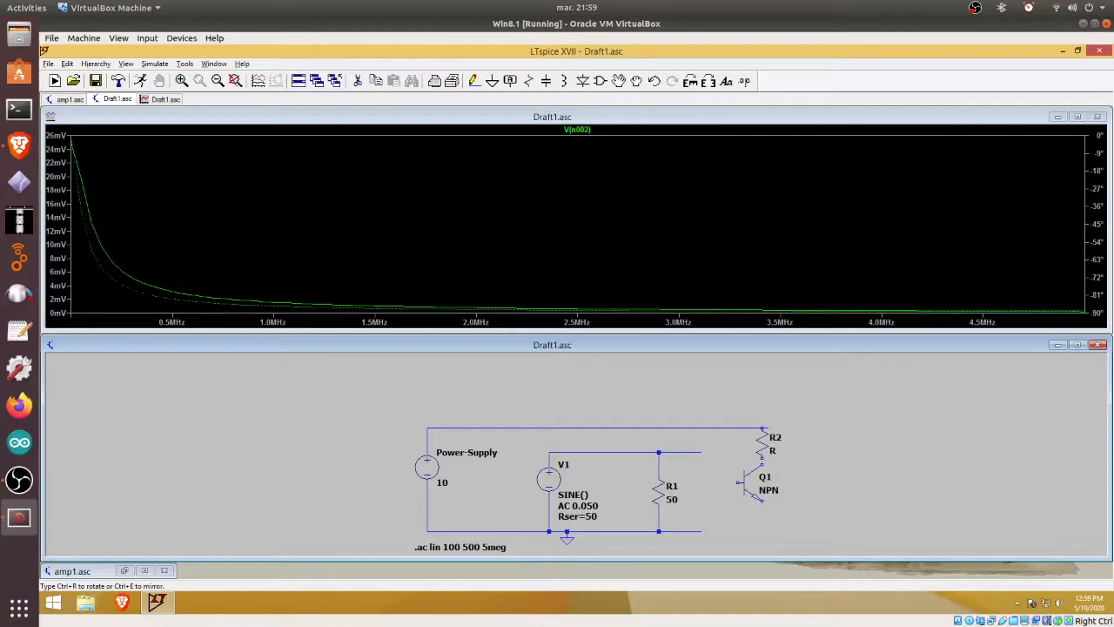
click(763, 428)
click(761, 503)
key(Escape)
Wire the emitter resistor to the ground wire and R2 to the collector, trimming the supply wire's excess beyond R2
click(474, 81)
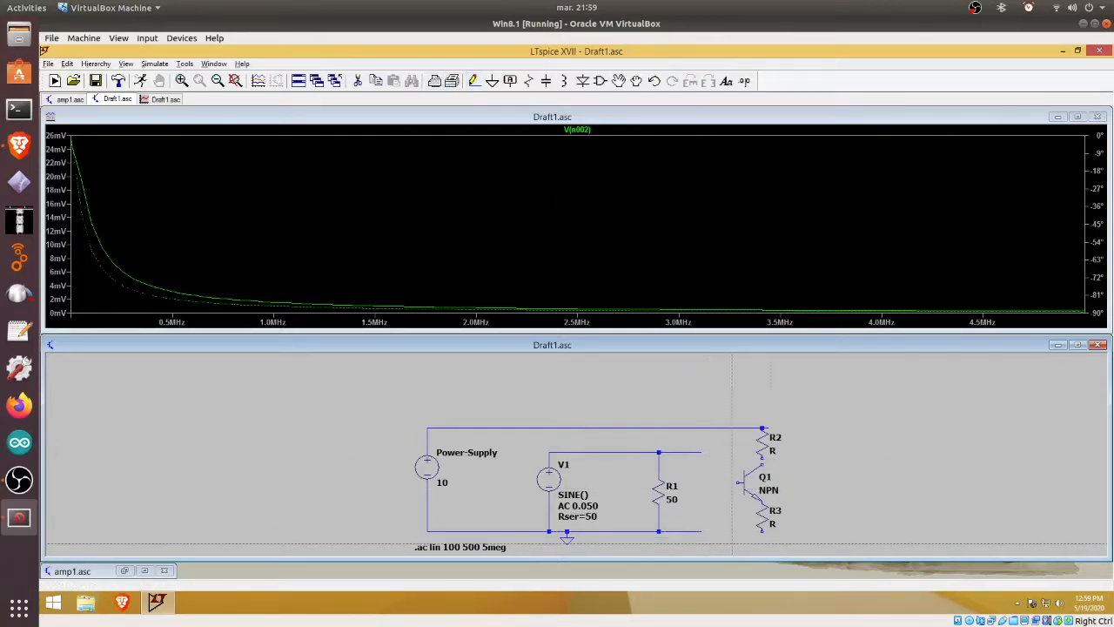
click(714, 531)
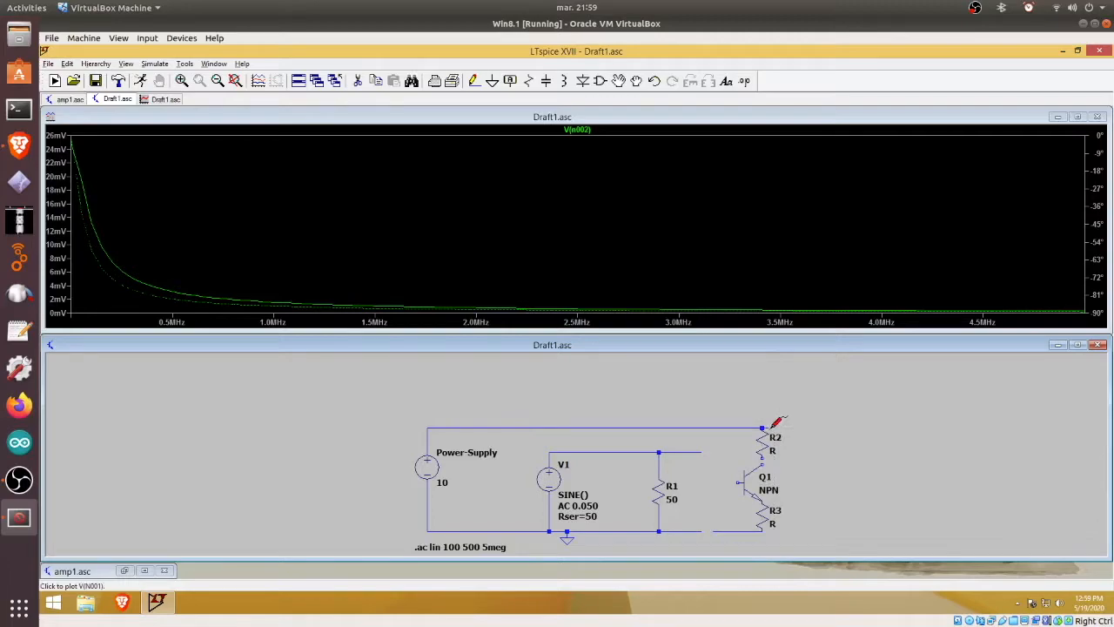
click(358, 82)
click(473, 81)
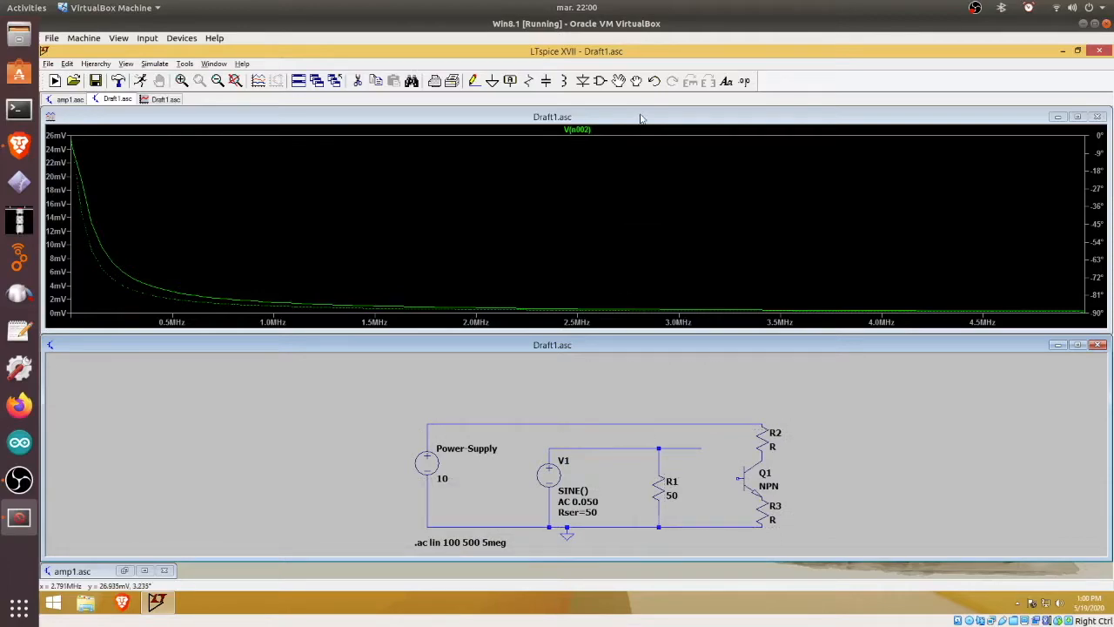
Place a rotated capacitor in series at the end of the V1 output wire and wire it to the transistor's base
click(546, 80)
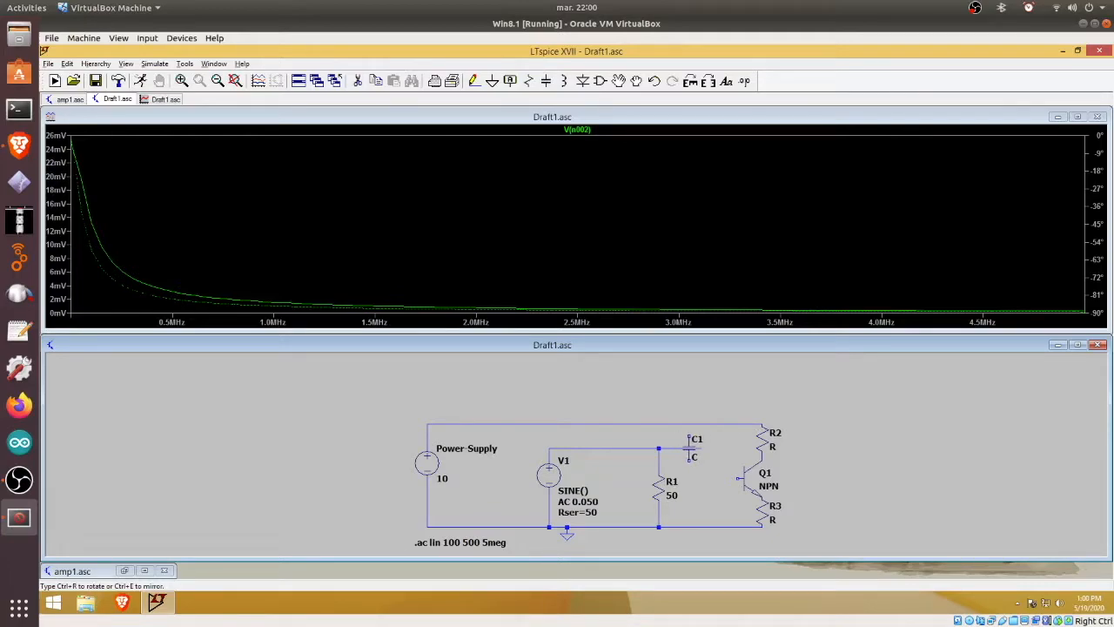
key(ctrl+r)
click(706, 451)
click(473, 81)
click(713, 449)
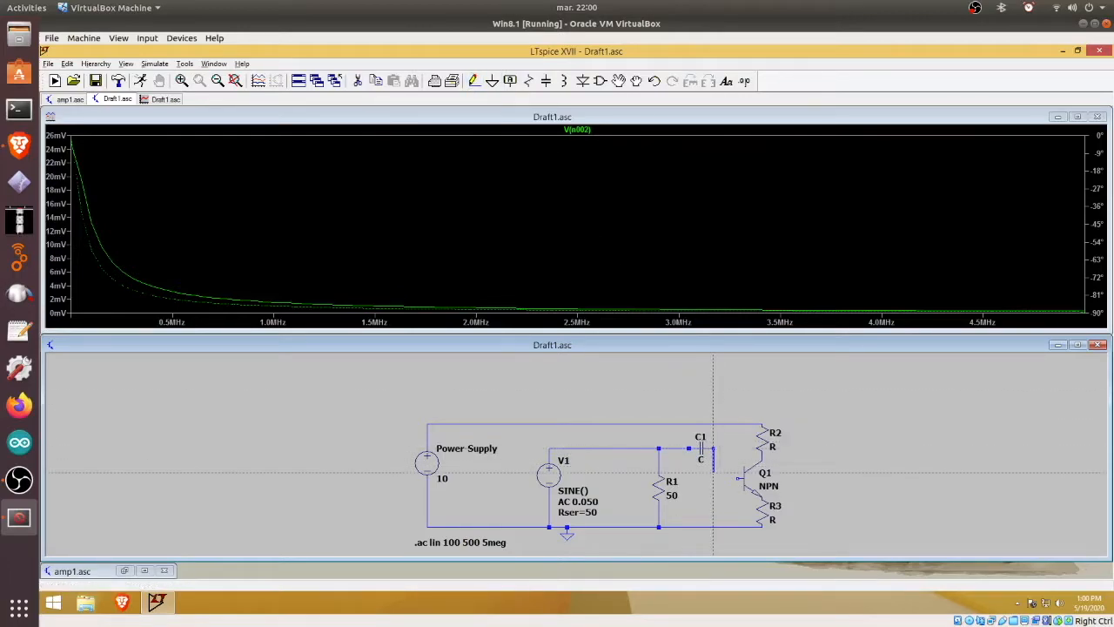
click(742, 477)
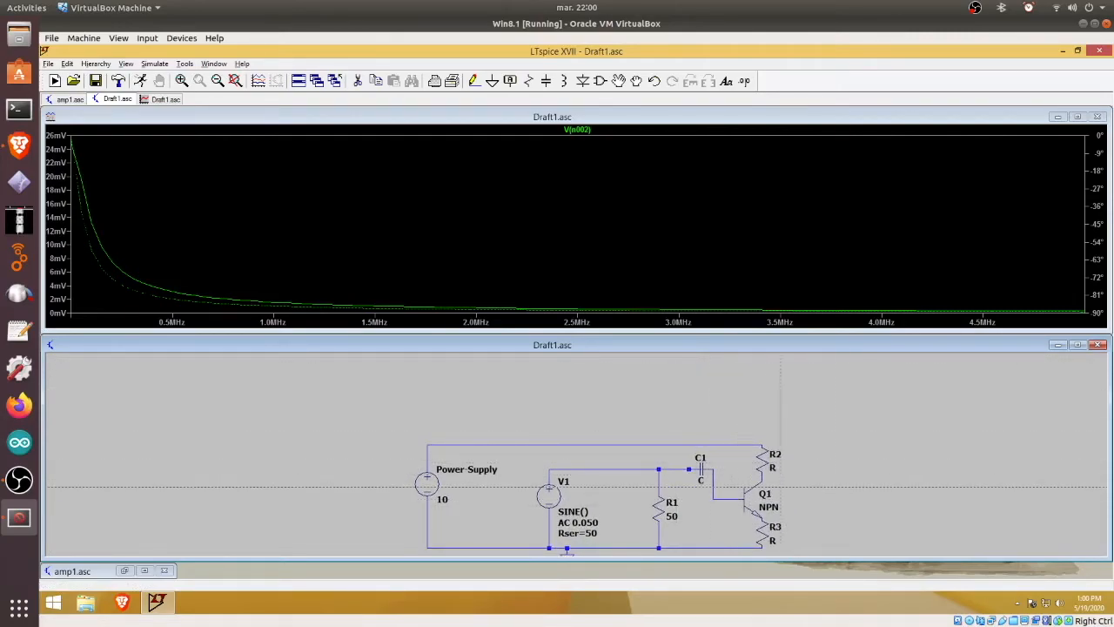
Try to open the properties of the series capacitor C1 for editing
scroll(853, 488, up, 1)
scroll(853, 488, down, 3)
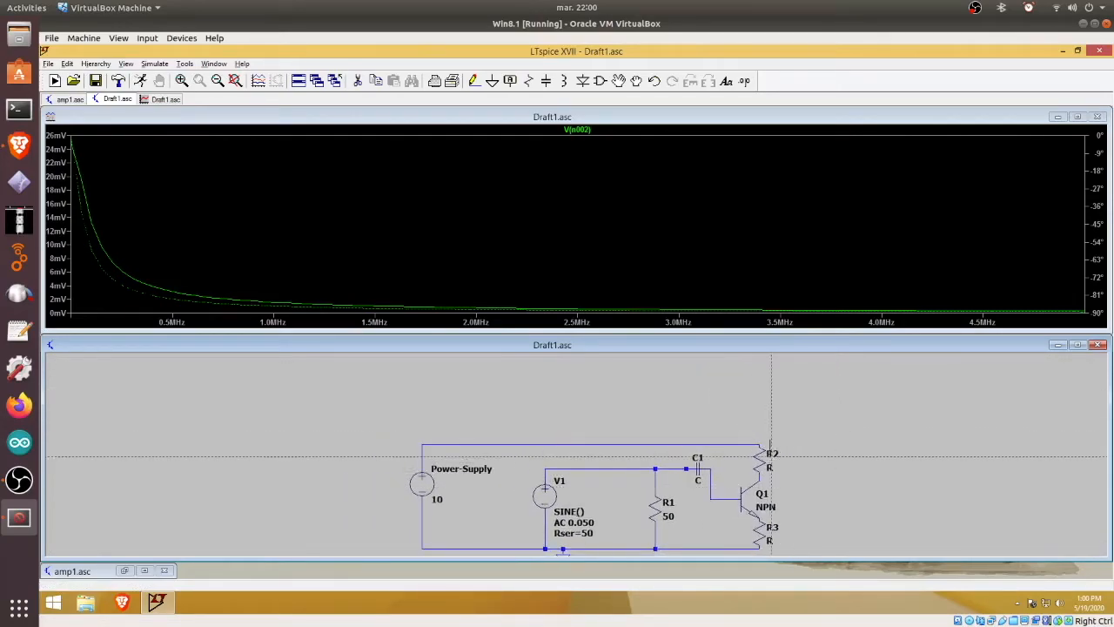
right_click(703, 460)
key(Escape)
right_click(700, 467)
click(702, 468)
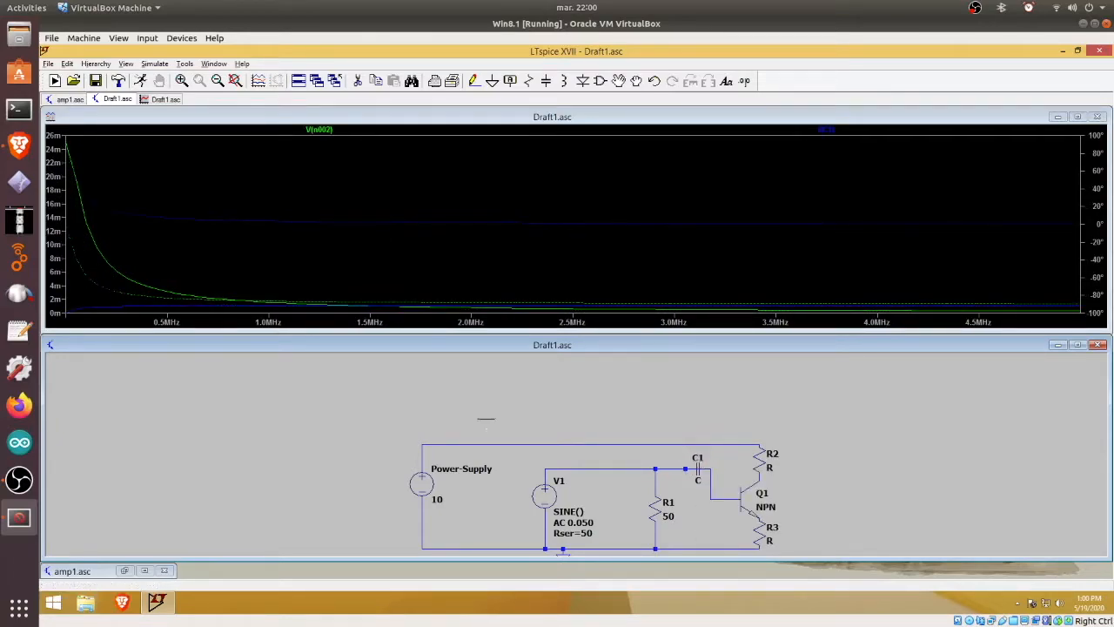
drag(502, 419, 505, 419)
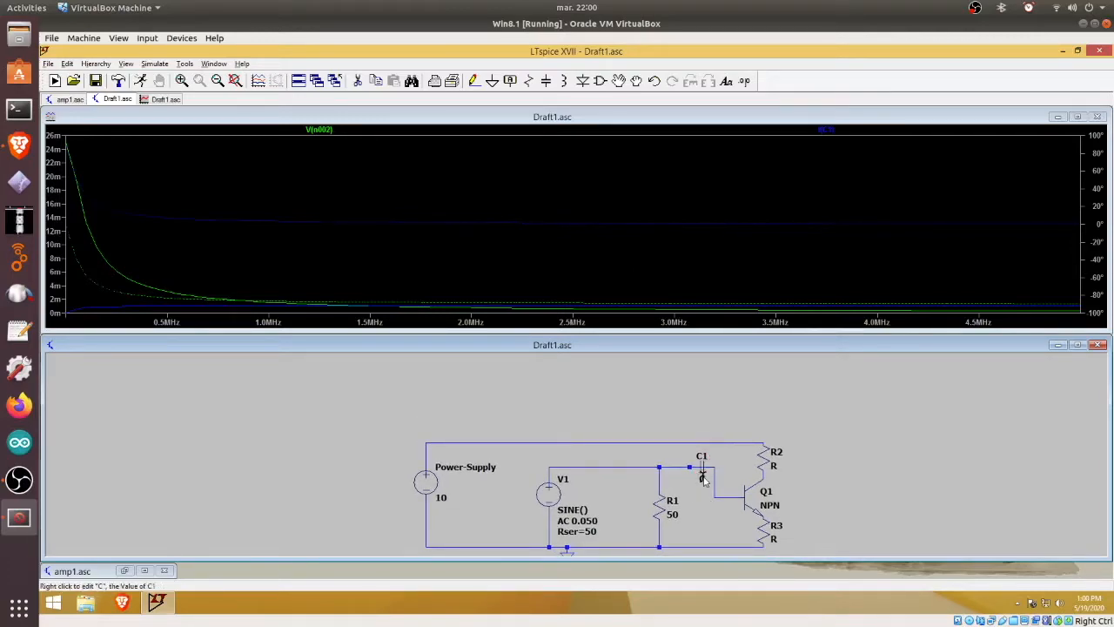
right_click(701, 478)
click(647, 322)
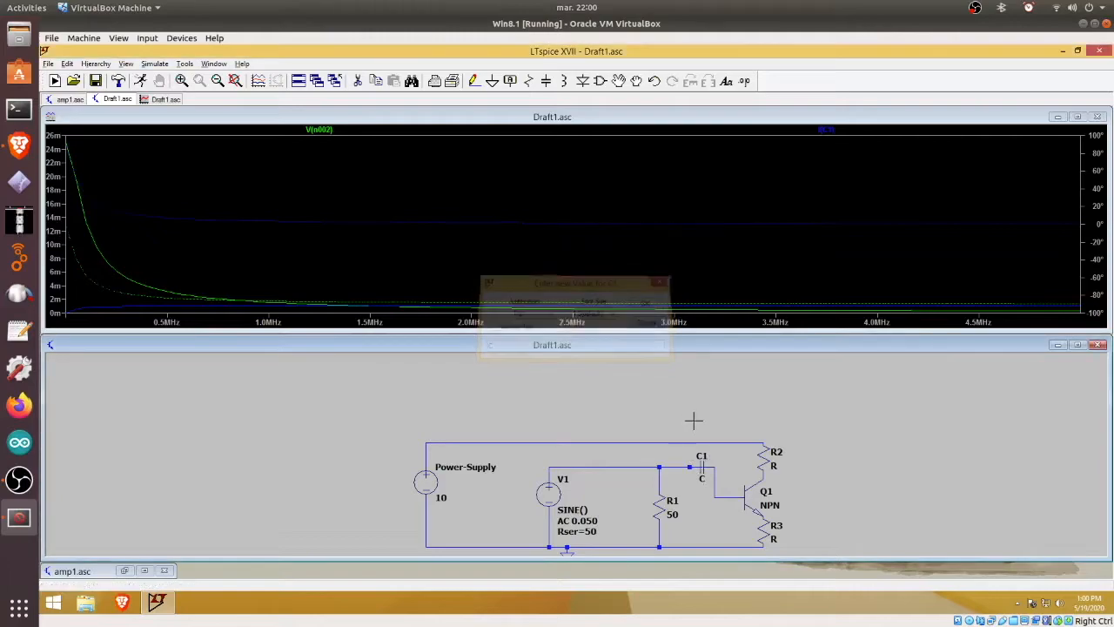
right_click(707, 470)
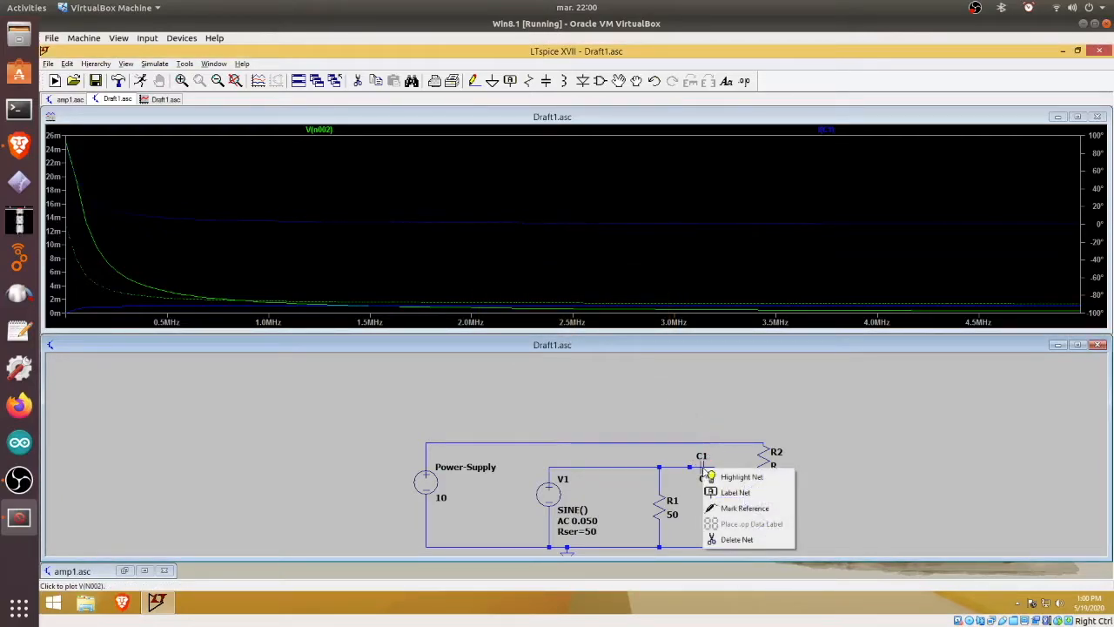
click(690, 478)
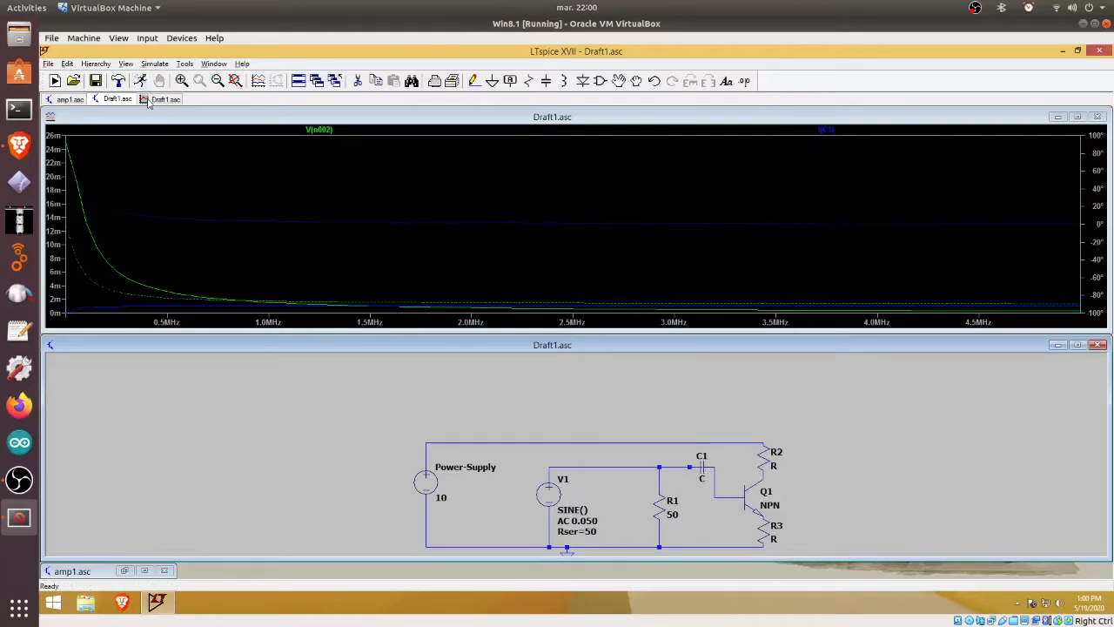
Close the waveform plot and set the capacitance of the series capacitor C1 to 330u
click(1098, 117)
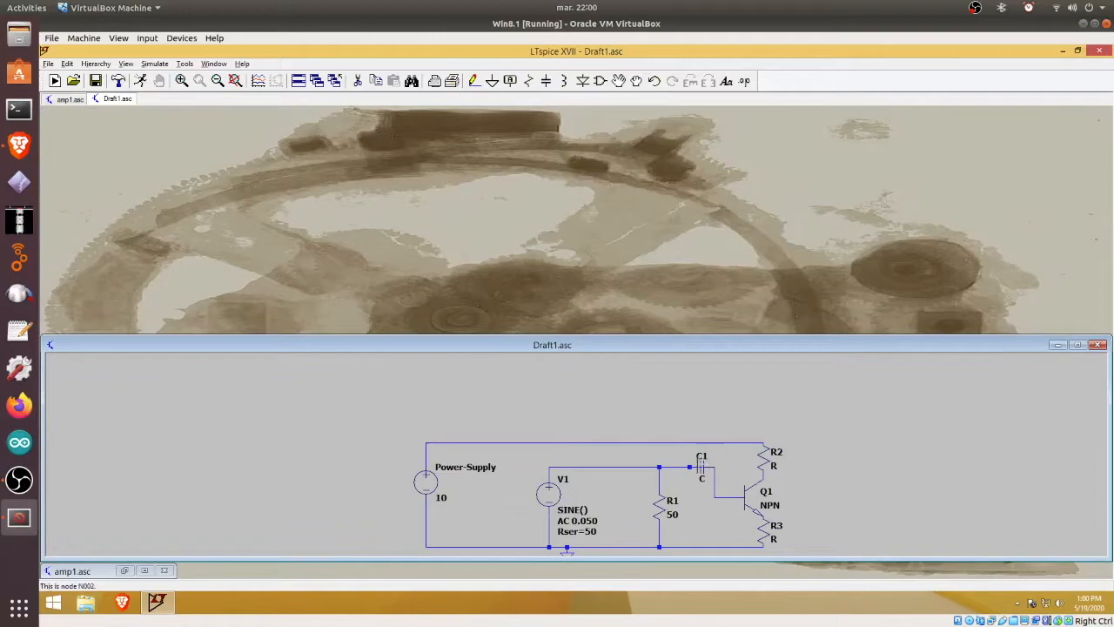
right_click(701, 467)
key(Escape)
right_click(702, 458)
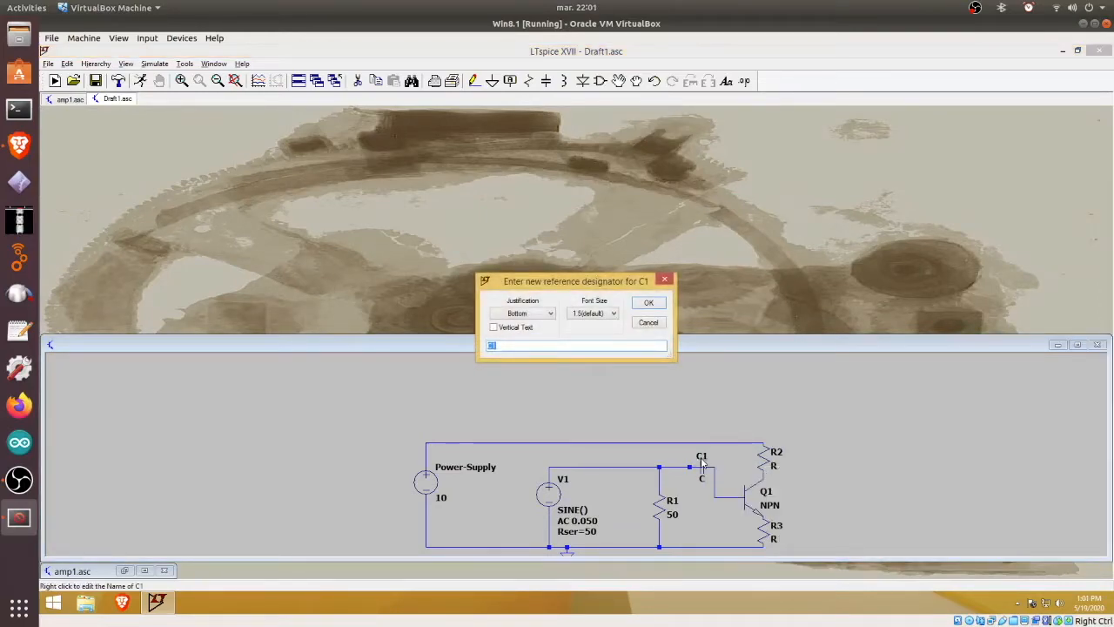
click(651, 323)
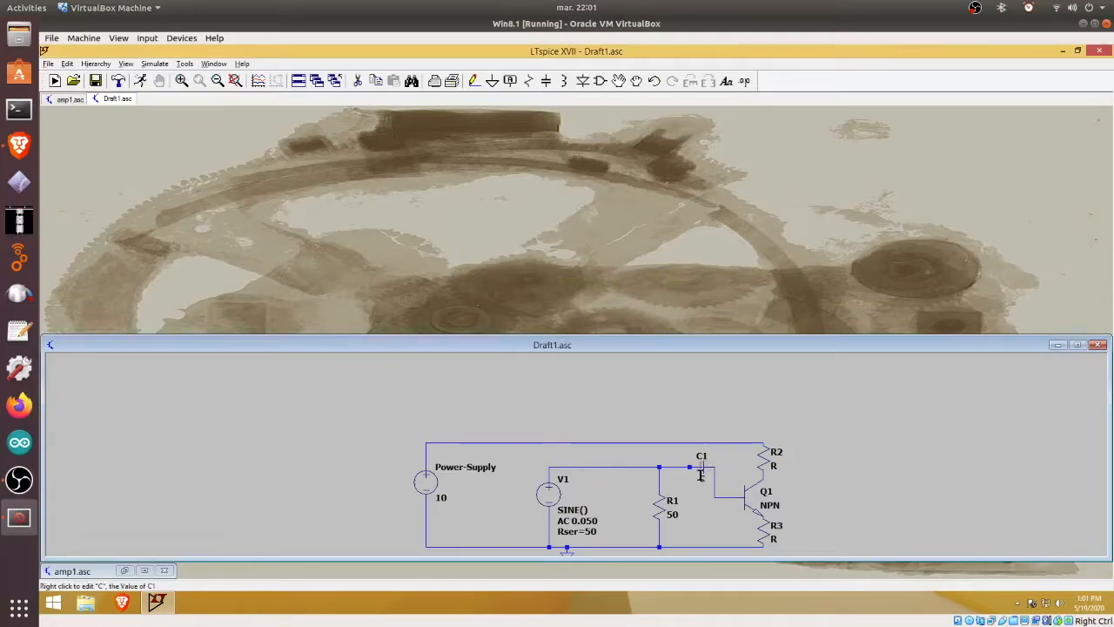
drag(677, 447, 656, 390)
right_click(679, 410)
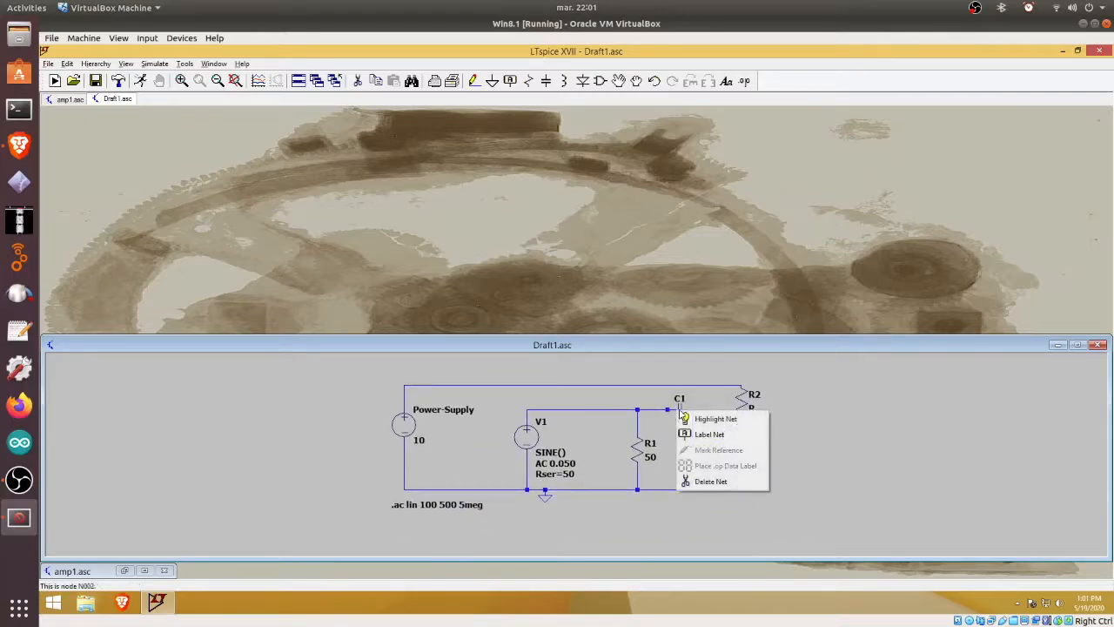
key(Escape)
right_click(683, 408)
click(643, 304)
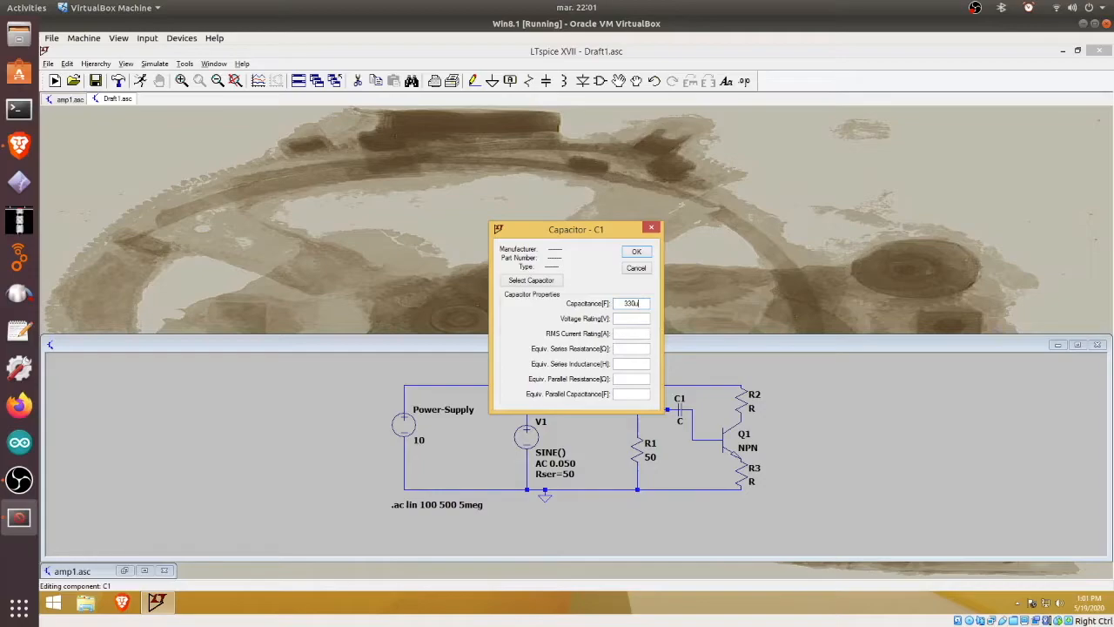
key(Return)
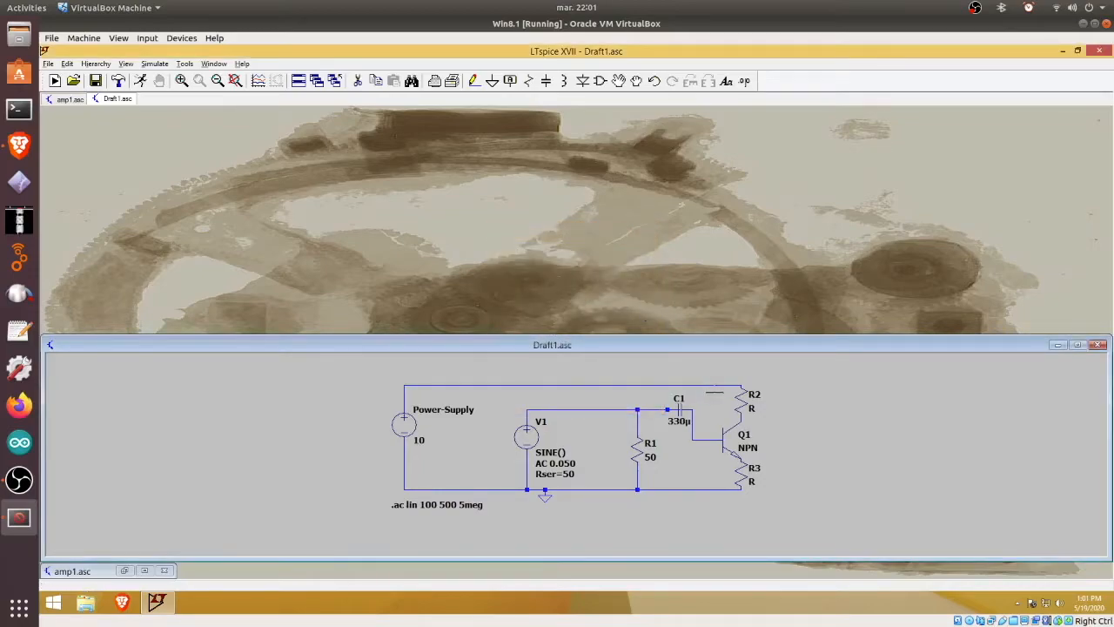
Set the collector resistor R2 to 5000 ohms and the emitter resistor R3 to 1k
right_click(753, 397)
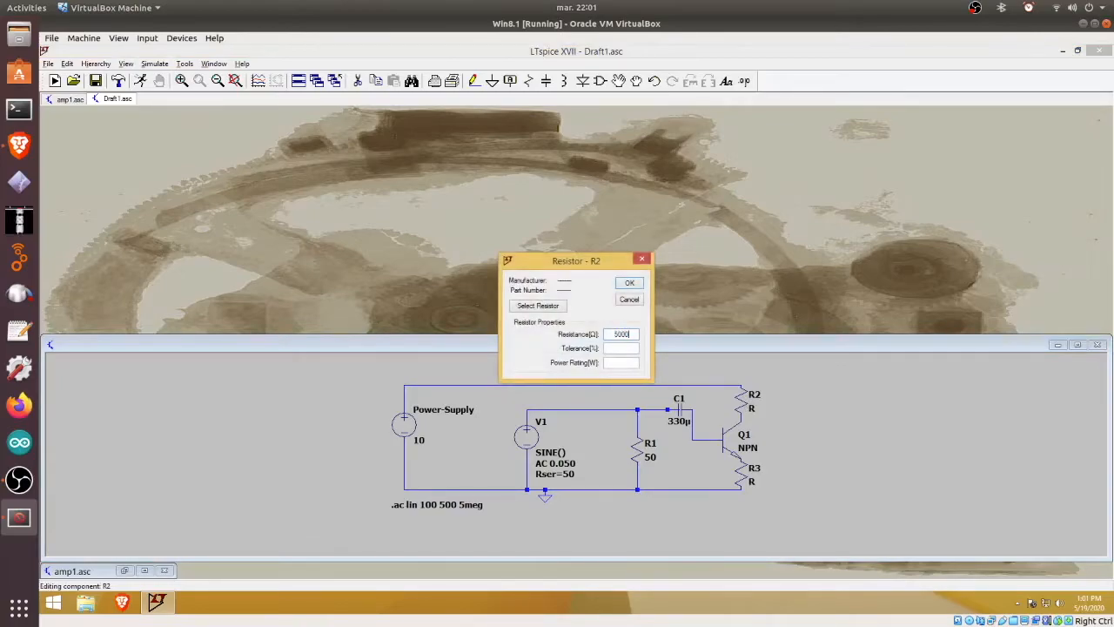
text(5000)
key(Return)
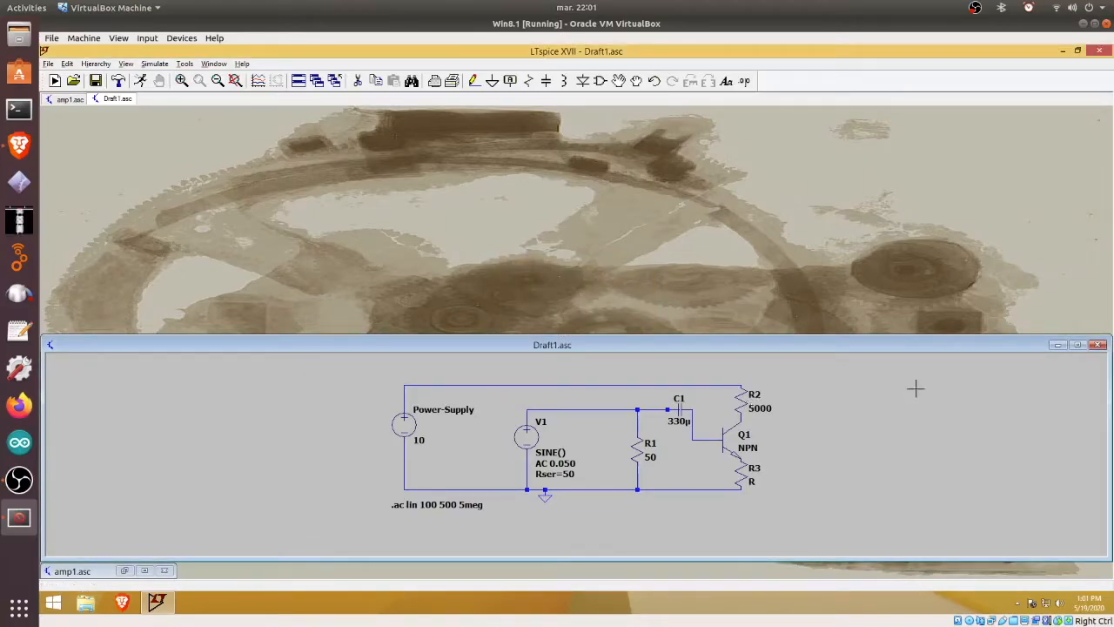
right_click(751, 475)
right_click(740, 463)
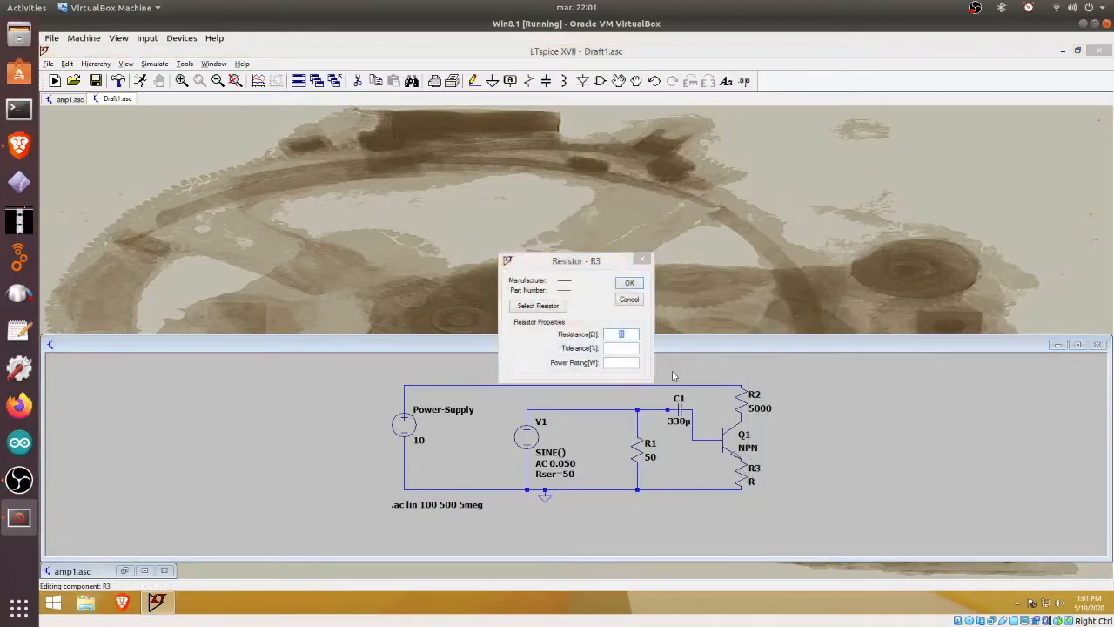
key(Escape)
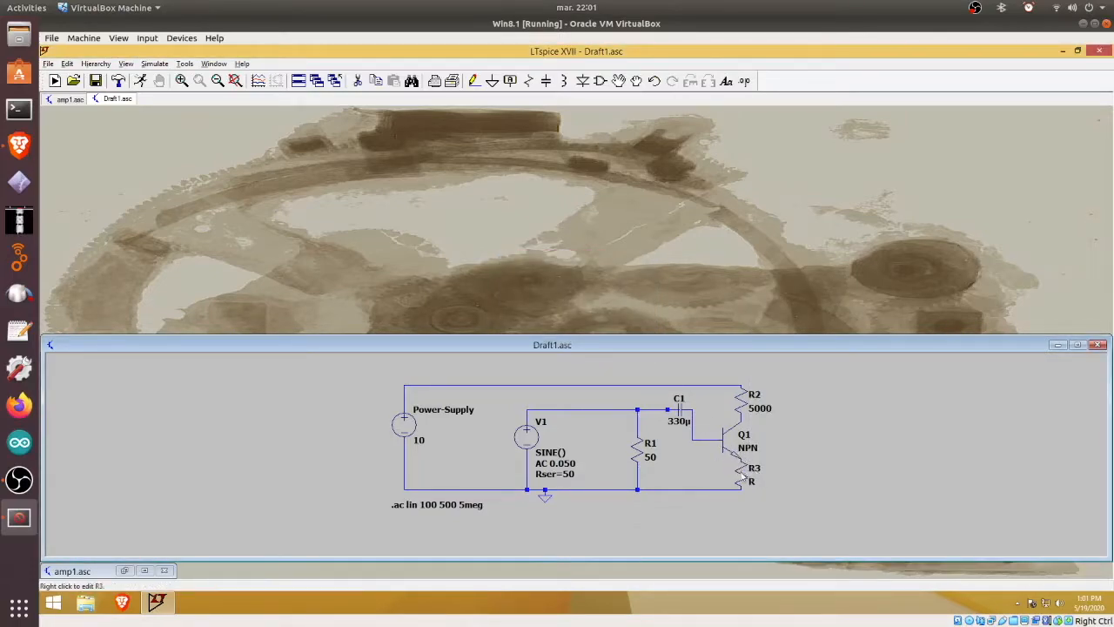
right_click(746, 478)
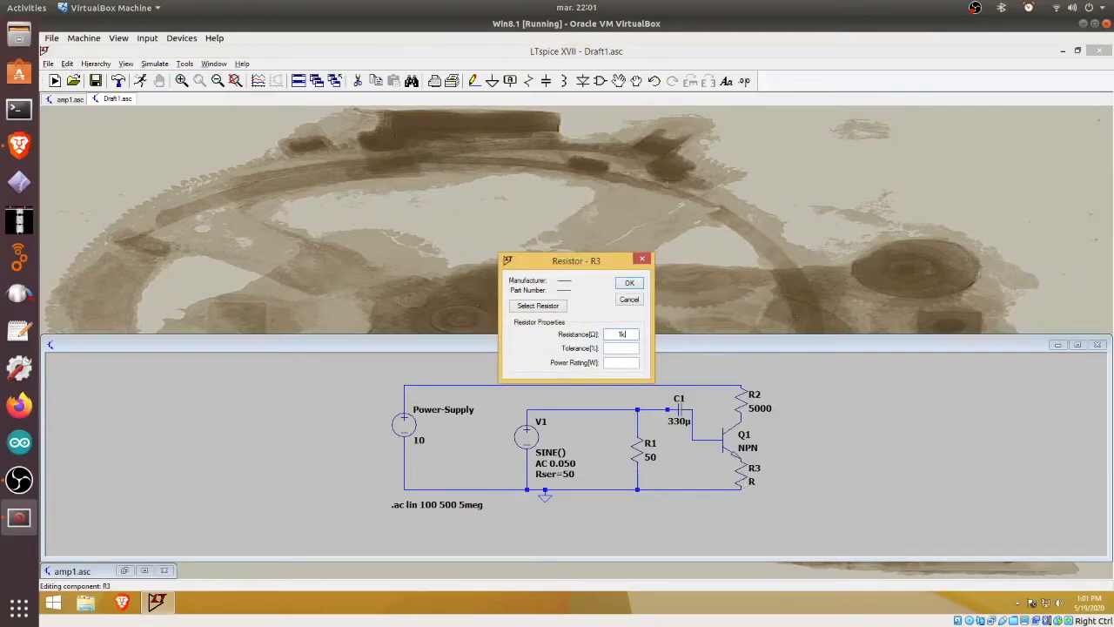
key(Return)
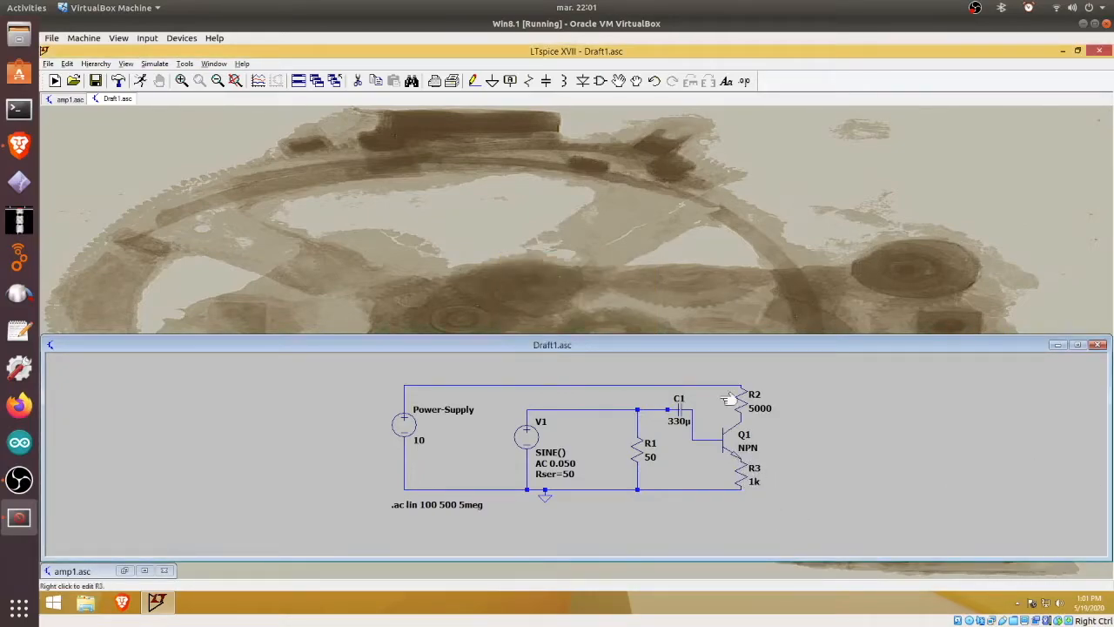
Draw a short horizontal output wire from the node between R2 and the transistor's collector
click(474, 80)
click(741, 415)
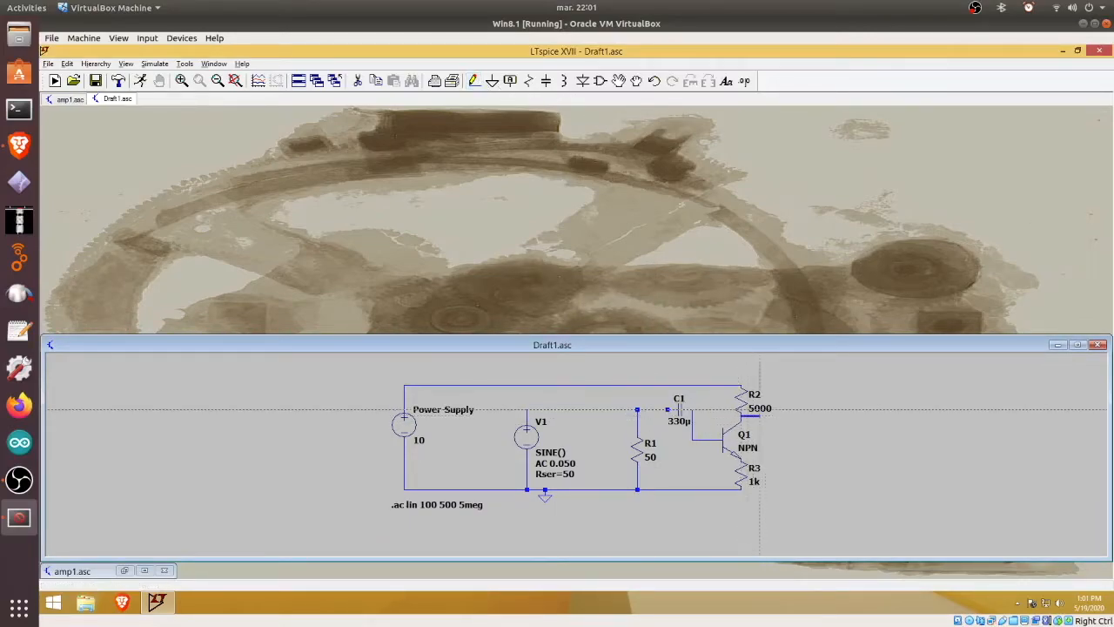
right_click(814, 415)
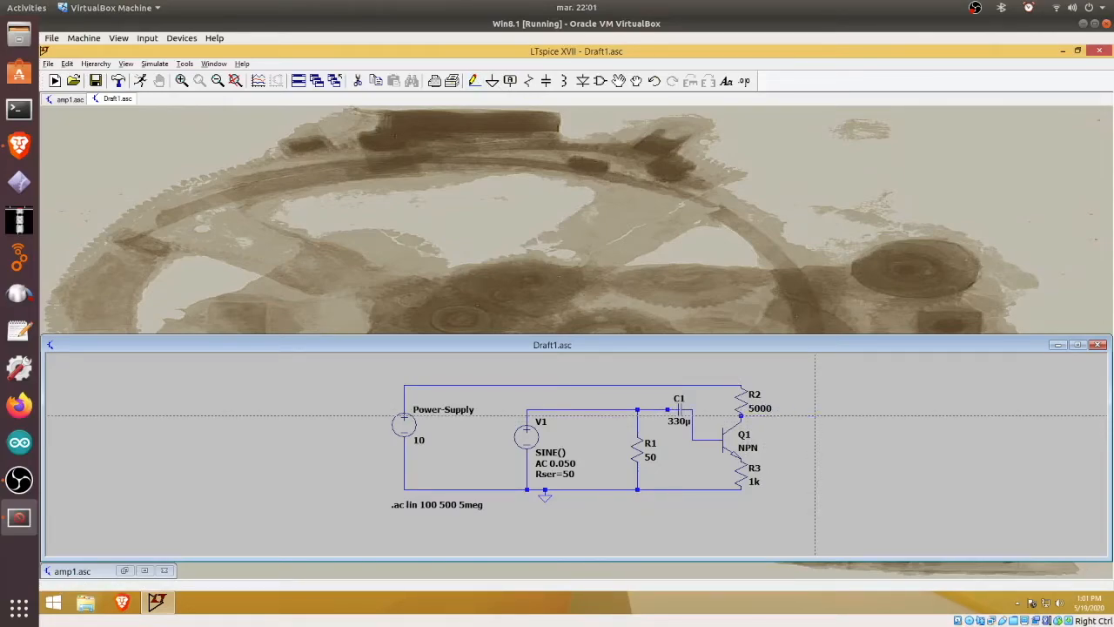
right_click(815, 415)
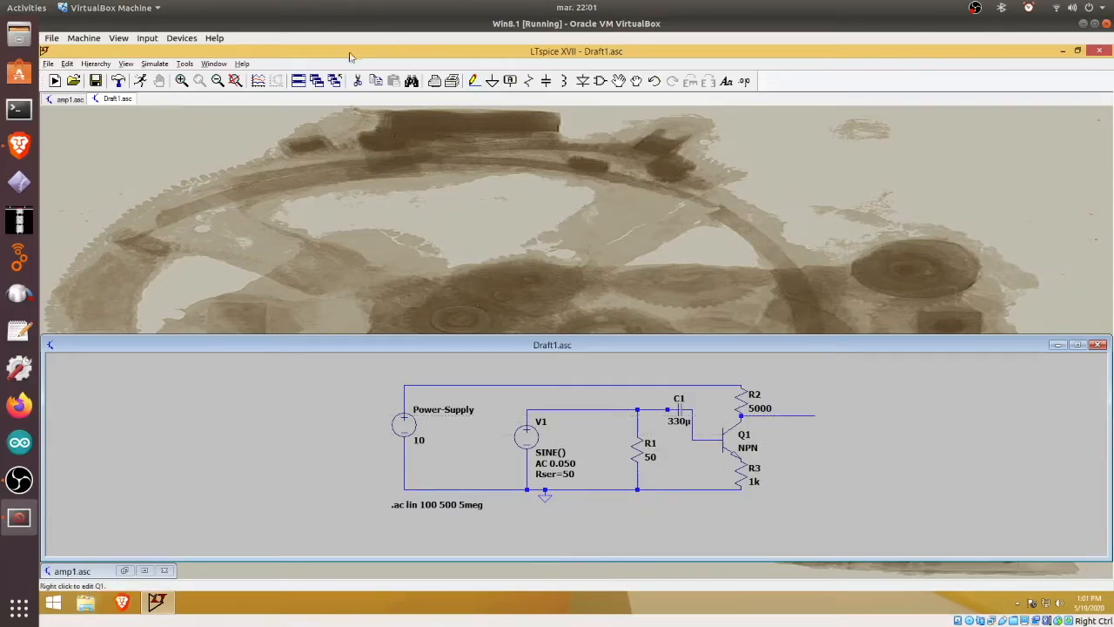
Run the AC simulation and plot the voltages of the V1 output wire and the collector output wire on a linear magnitude axis
click(148, 80)
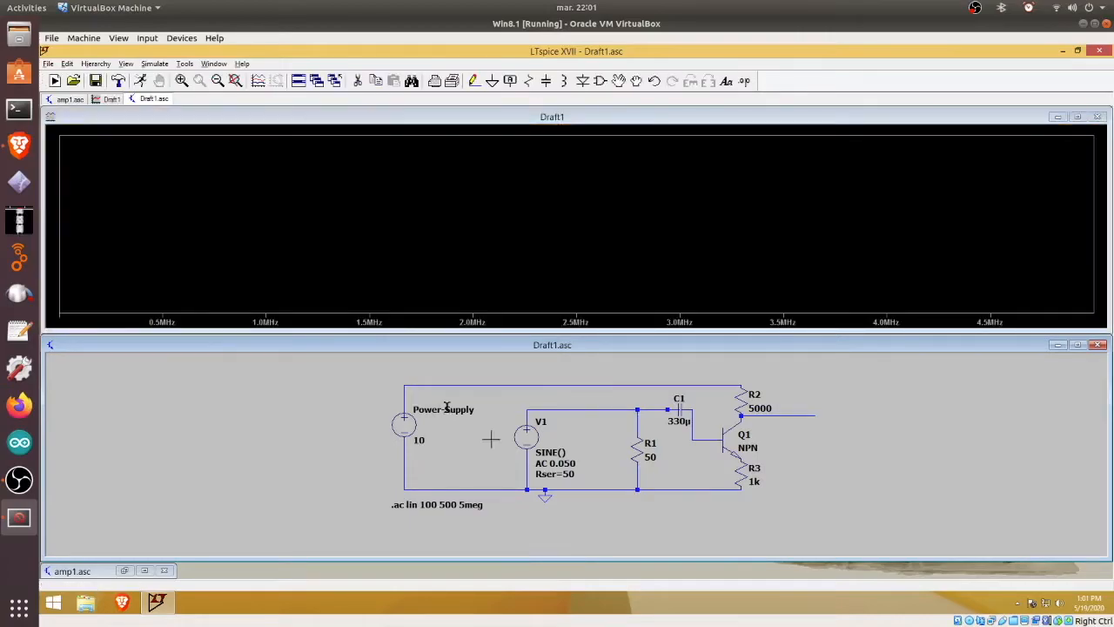
click(576, 408)
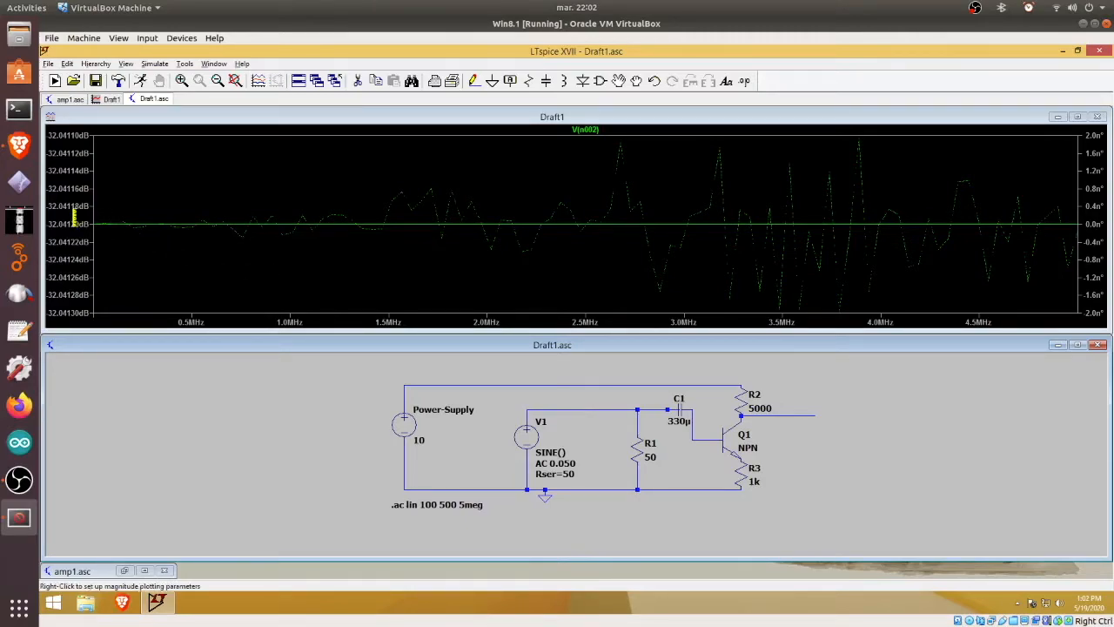
click(75, 218)
click(599, 318)
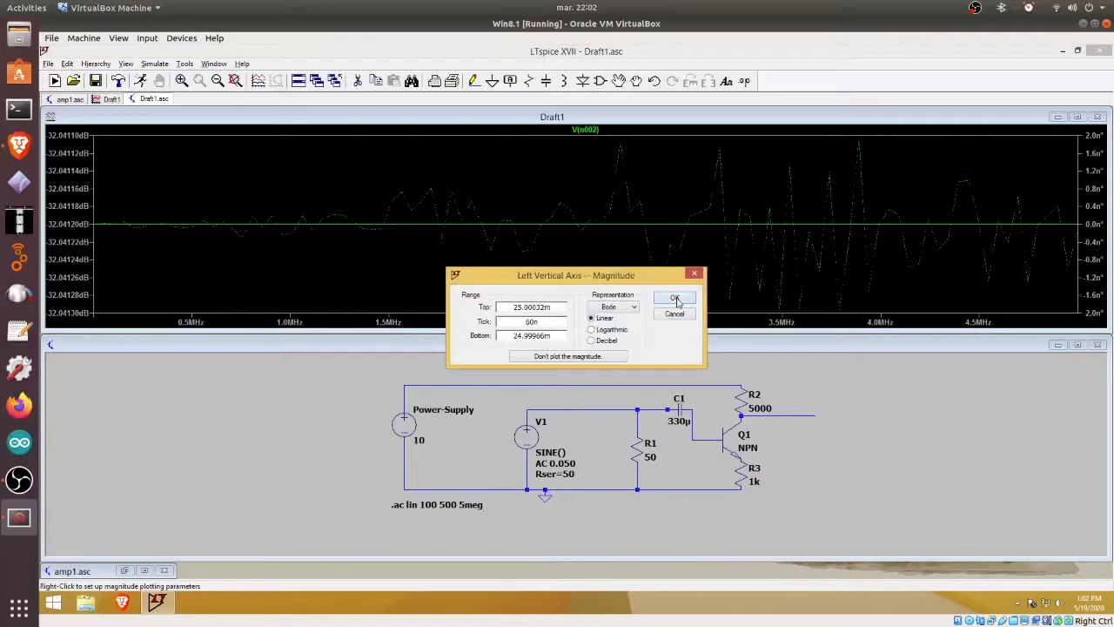
click(674, 298)
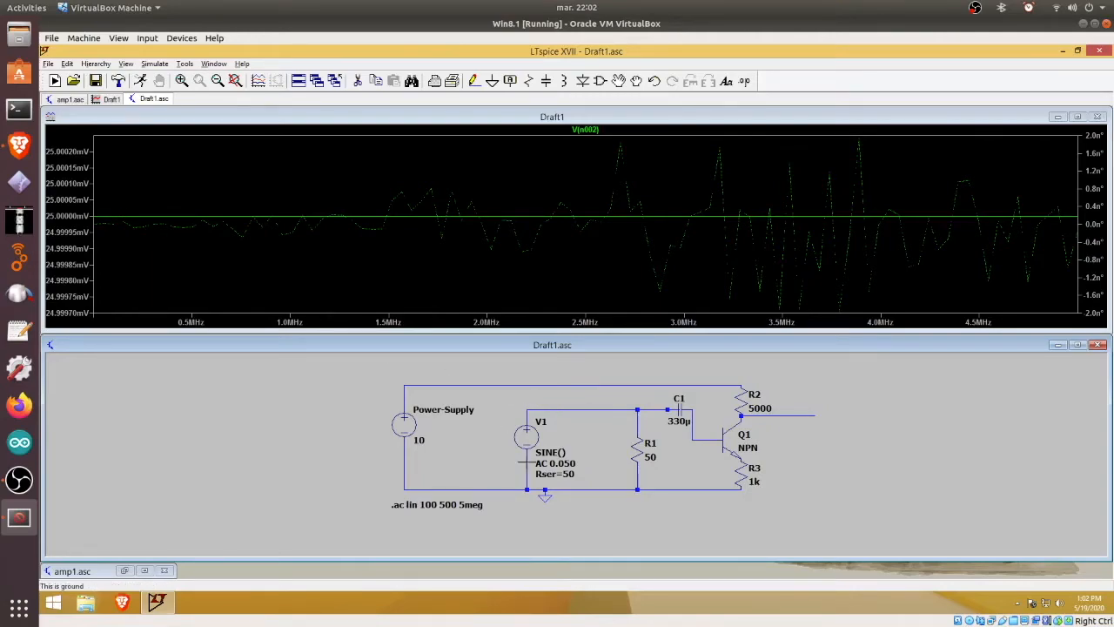
click(802, 415)
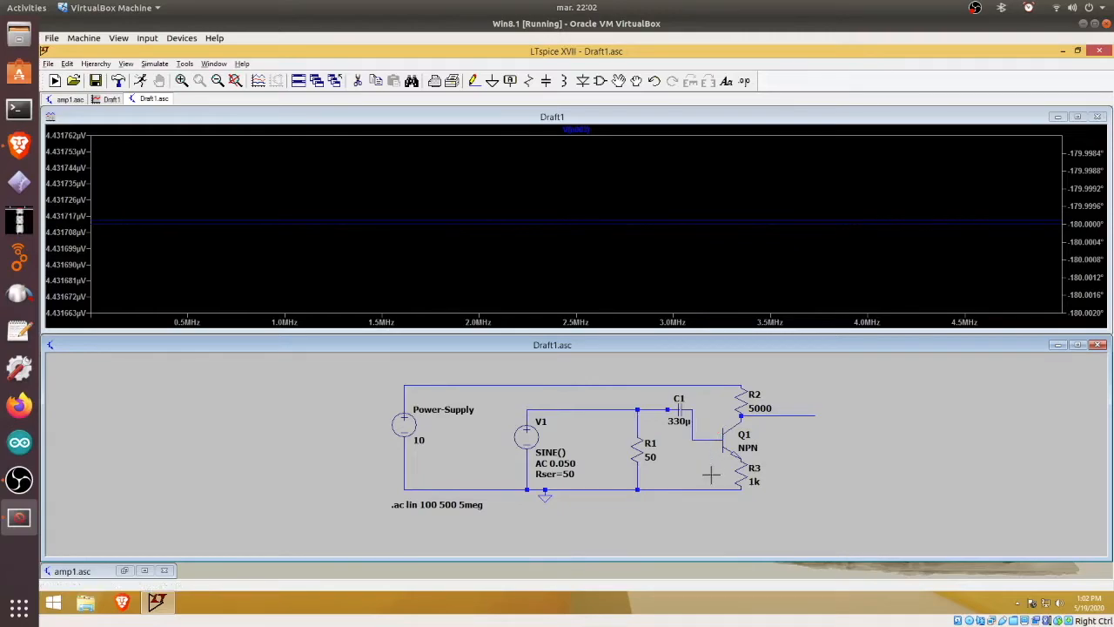
Wire the supply line down to the ground line across the base wire and insert a bias resistor above and below the crossing
click(474, 80)
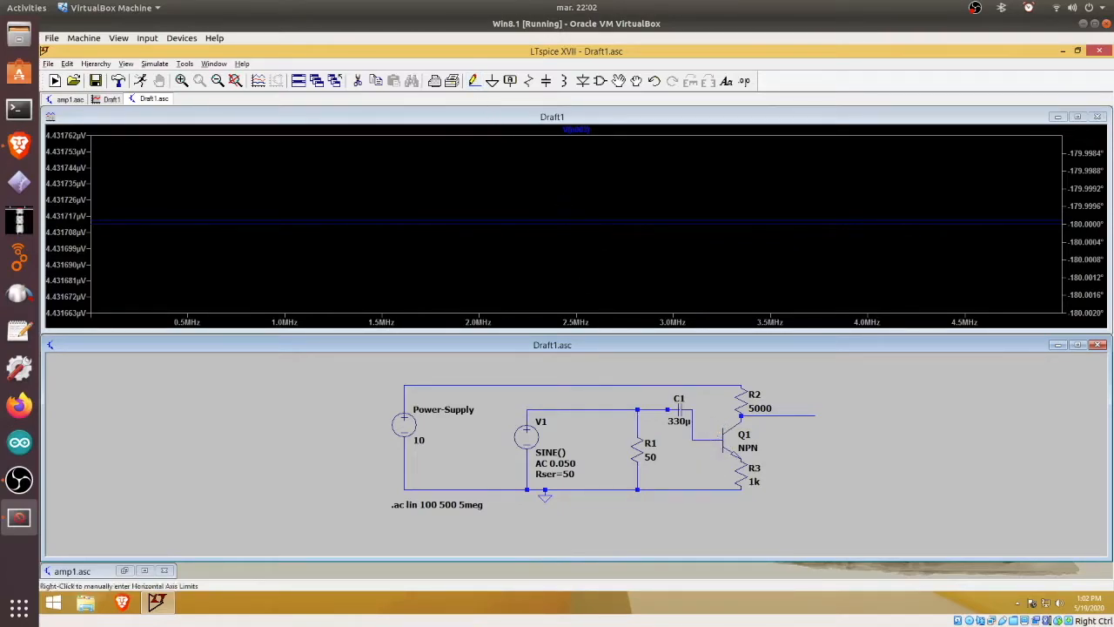
click(704, 385)
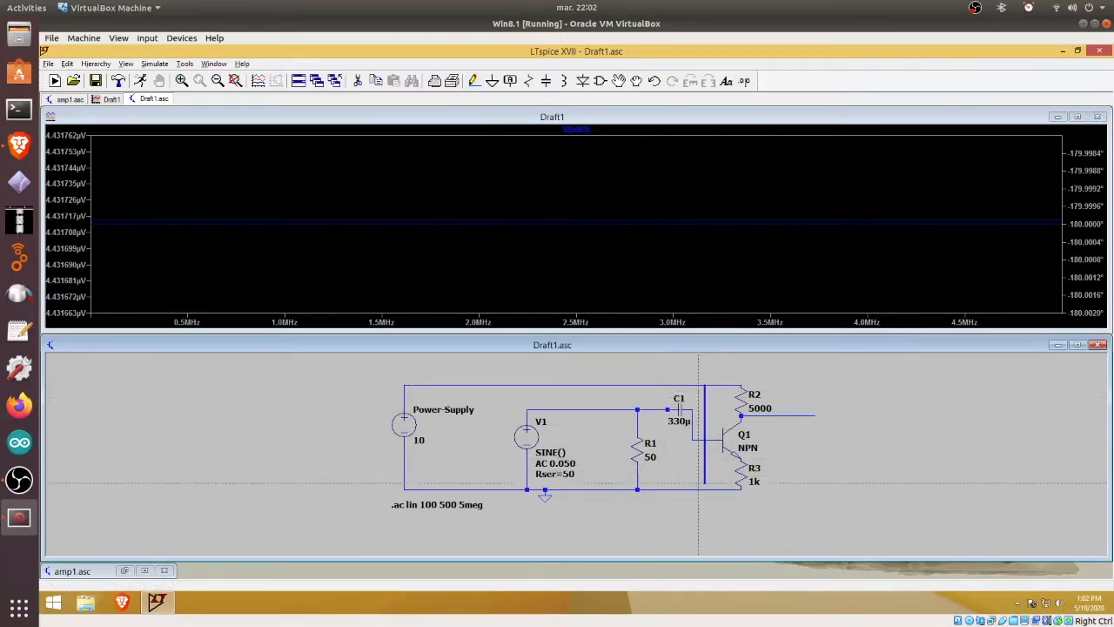
click(698, 489)
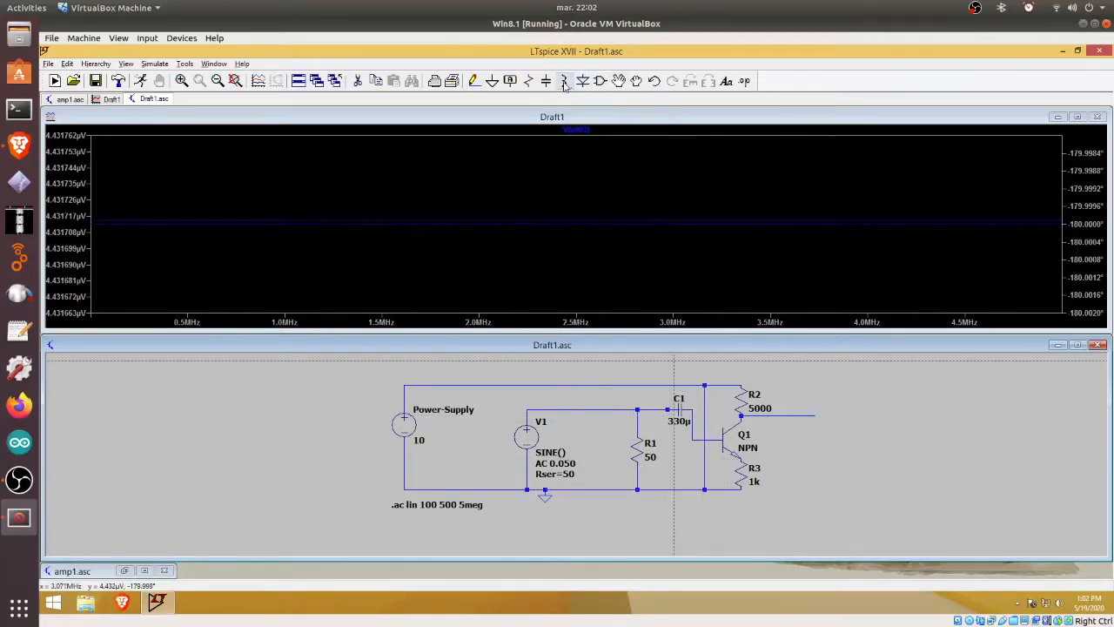
click(528, 80)
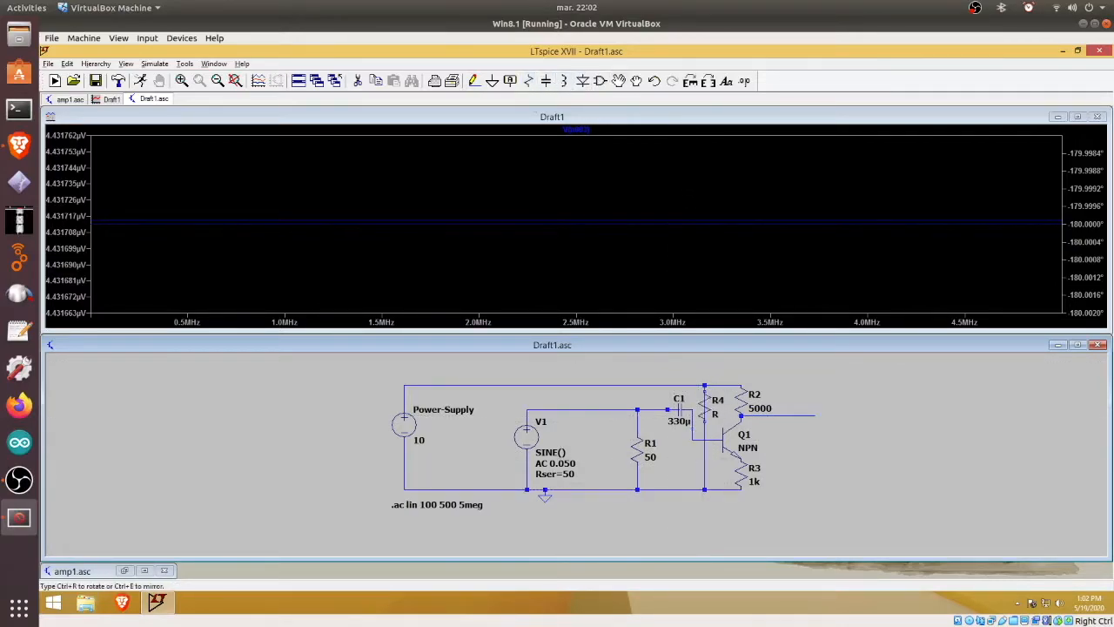
click(705, 409)
click(705, 467)
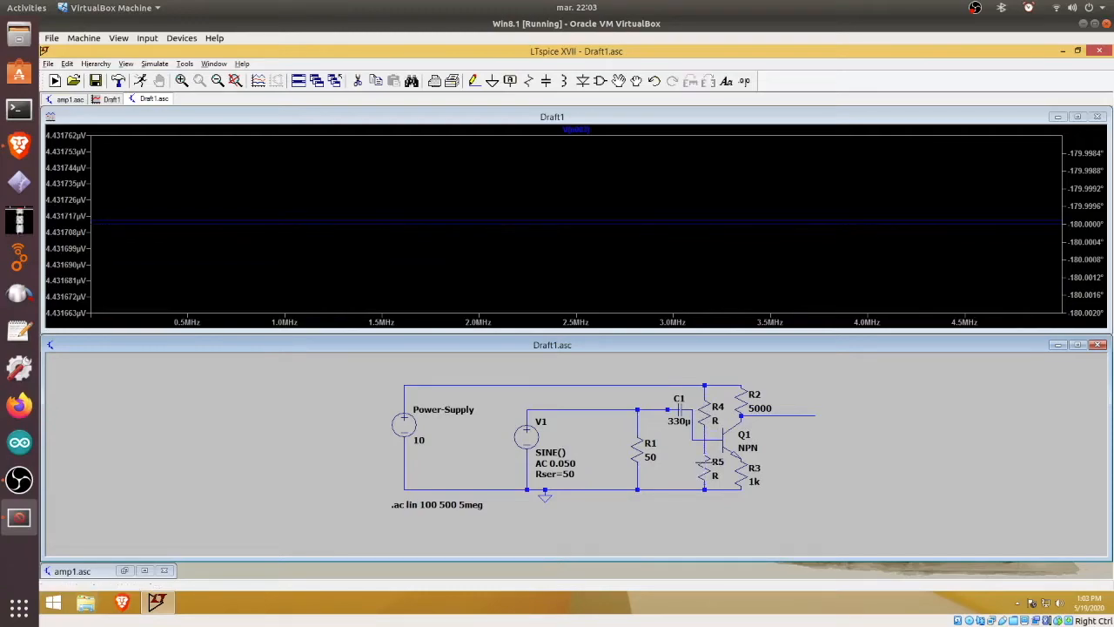
Set the lower bias resistor R5 to 1700 ohms and the upper bias resistor R4 to 8300 ohms
right_click(705, 471)
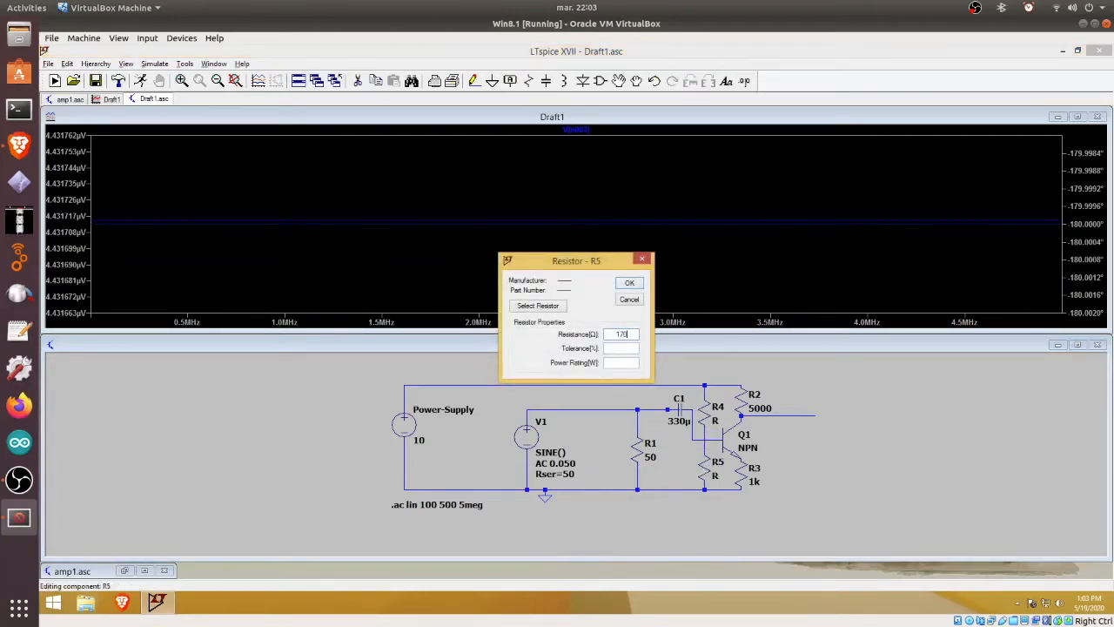
text(1700)
key(Return)
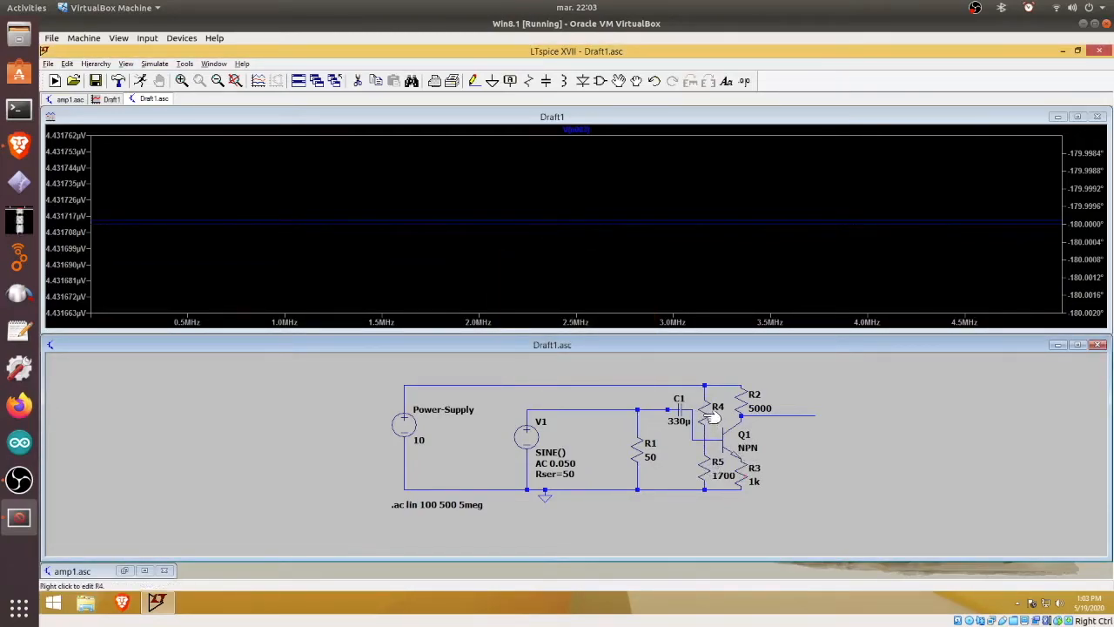
right_click(710, 422)
text(8)
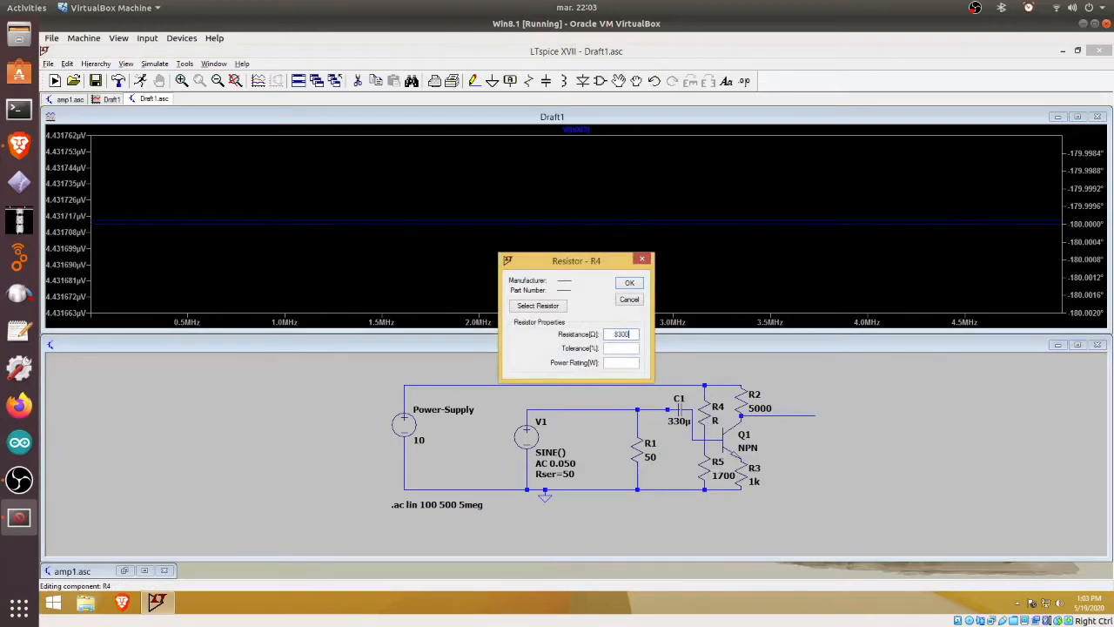
text(300)
key(Return)
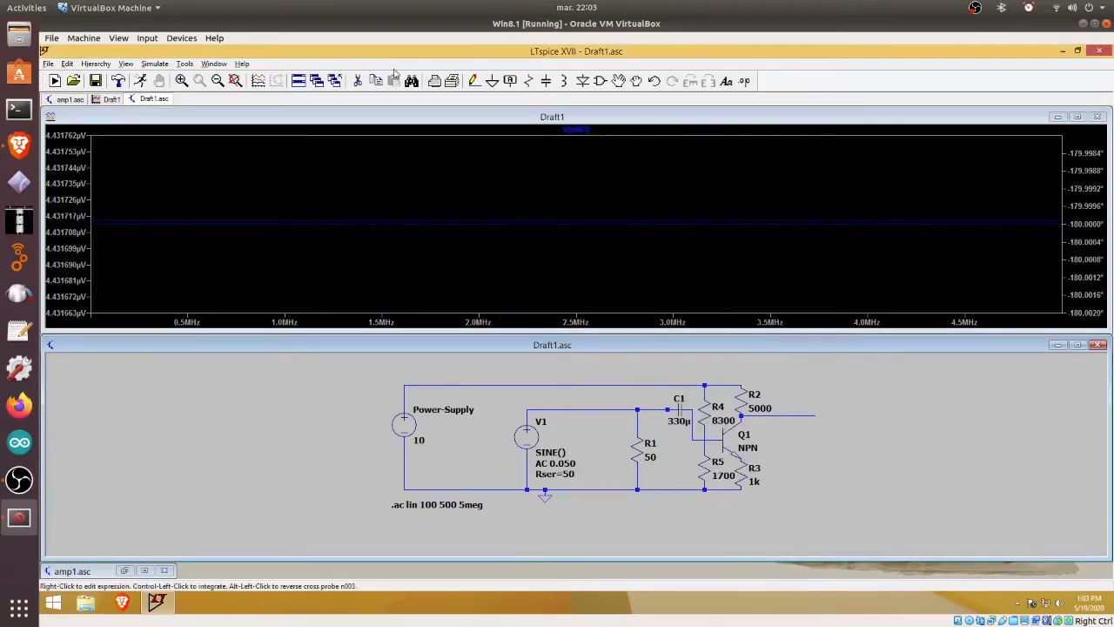
Rerun the AC simulation and plot the voltages of the V1 output wire and the collector output wire again
click(141, 80)
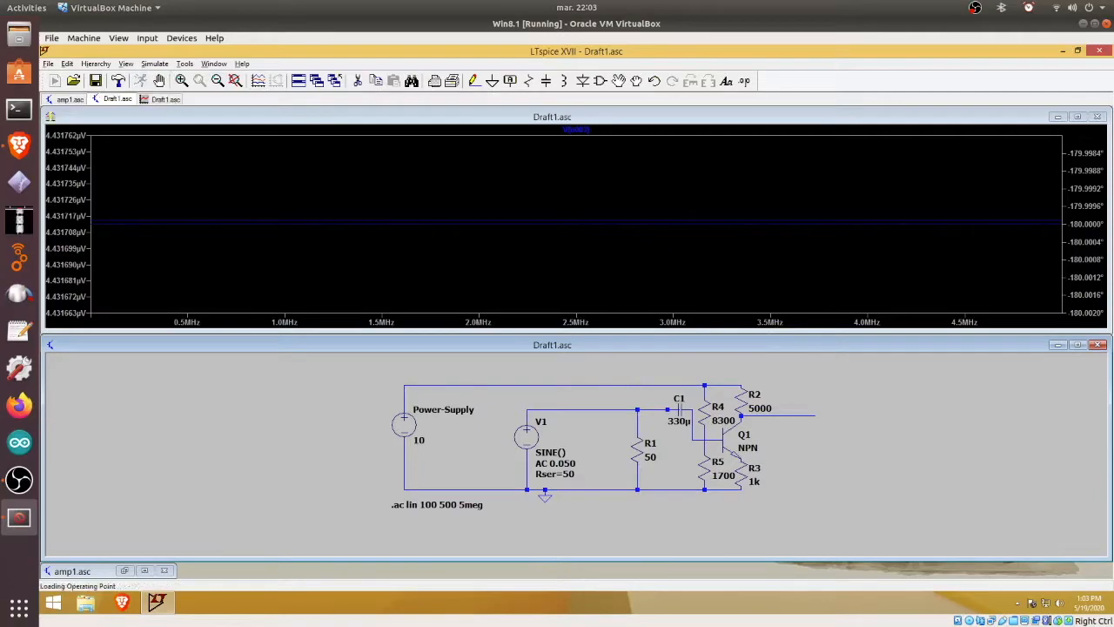
click(592, 409)
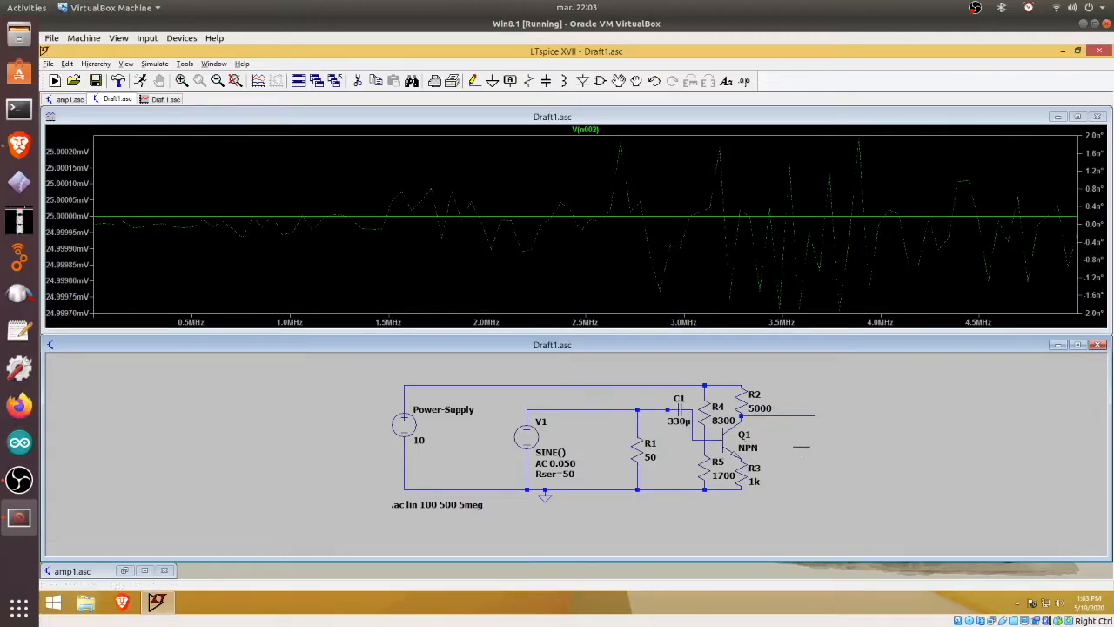
click(796, 417)
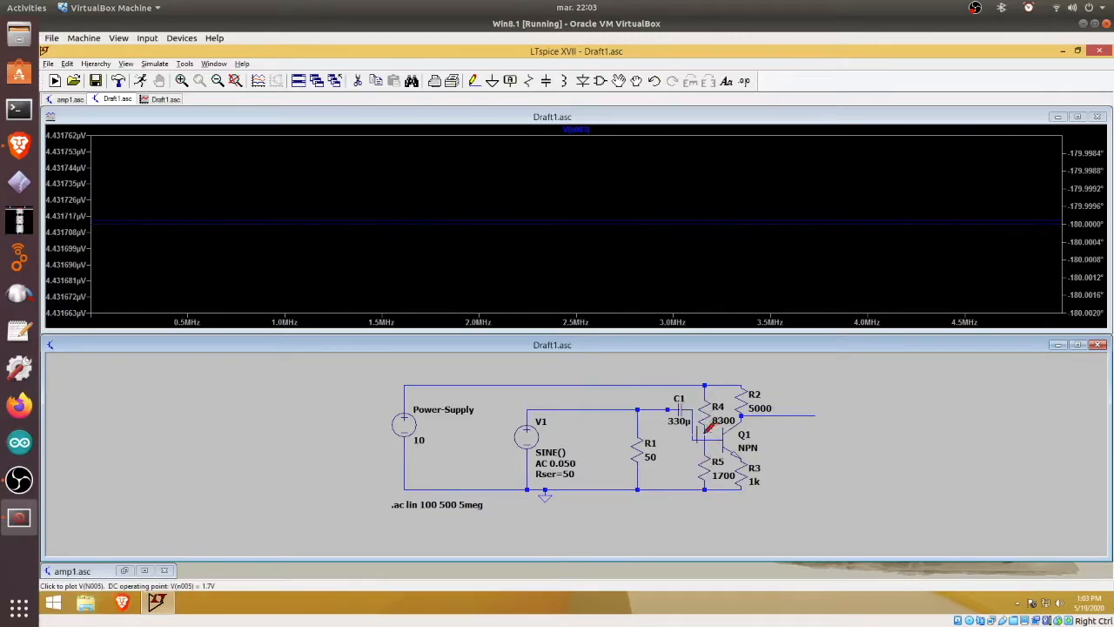
Switch the simulation command from AC analysis to DC operating point and place the .op directive in the empty area beyond R3
click(153, 65)
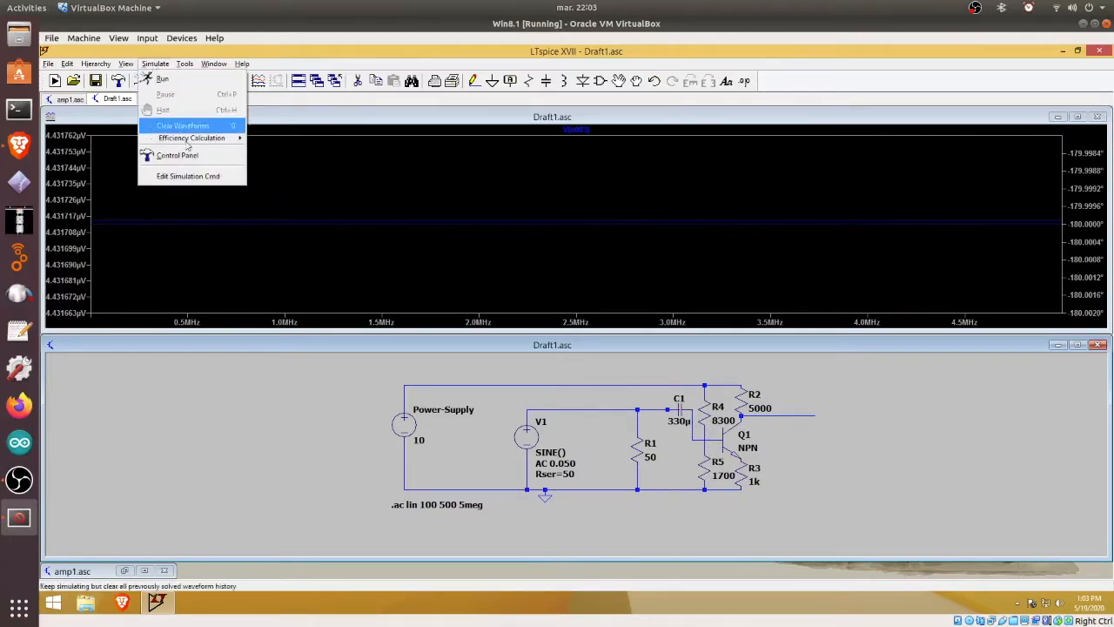
click(206, 177)
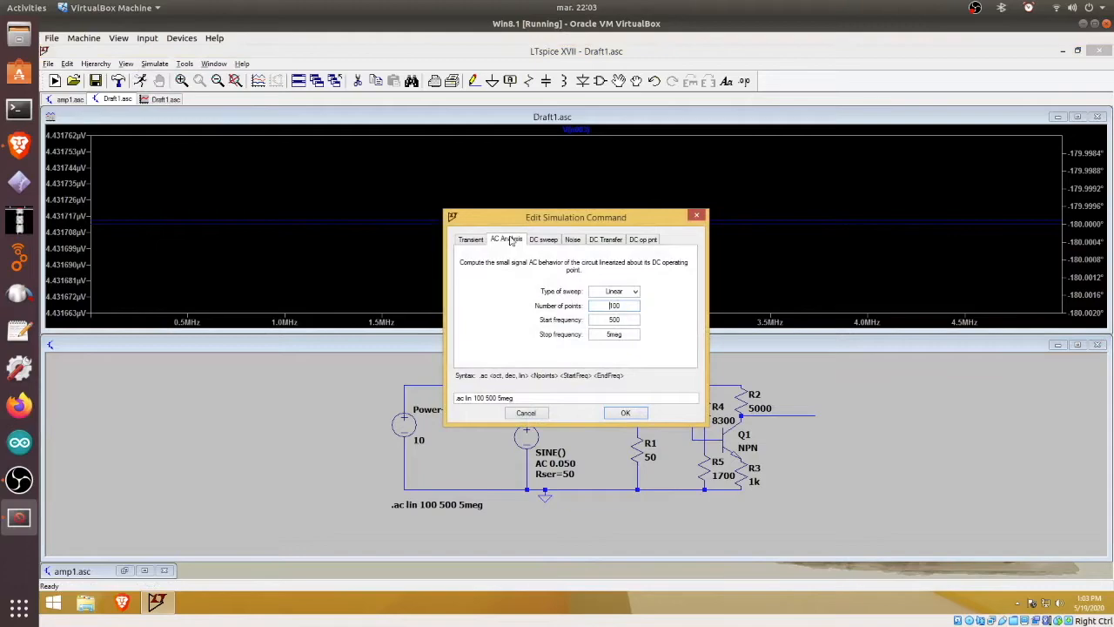
click(644, 239)
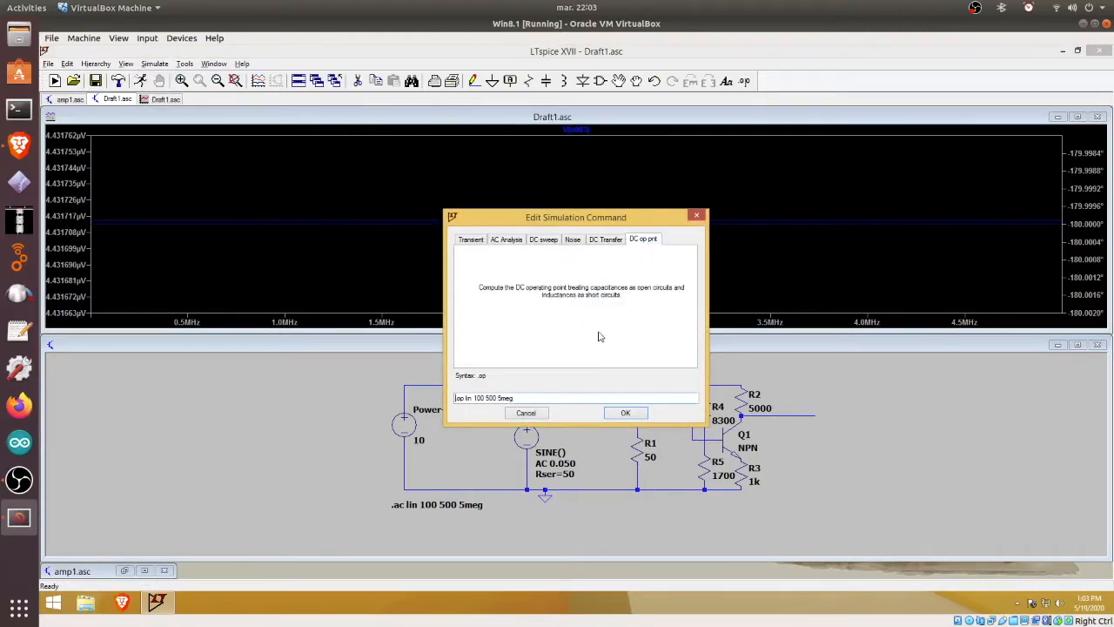
click(626, 413)
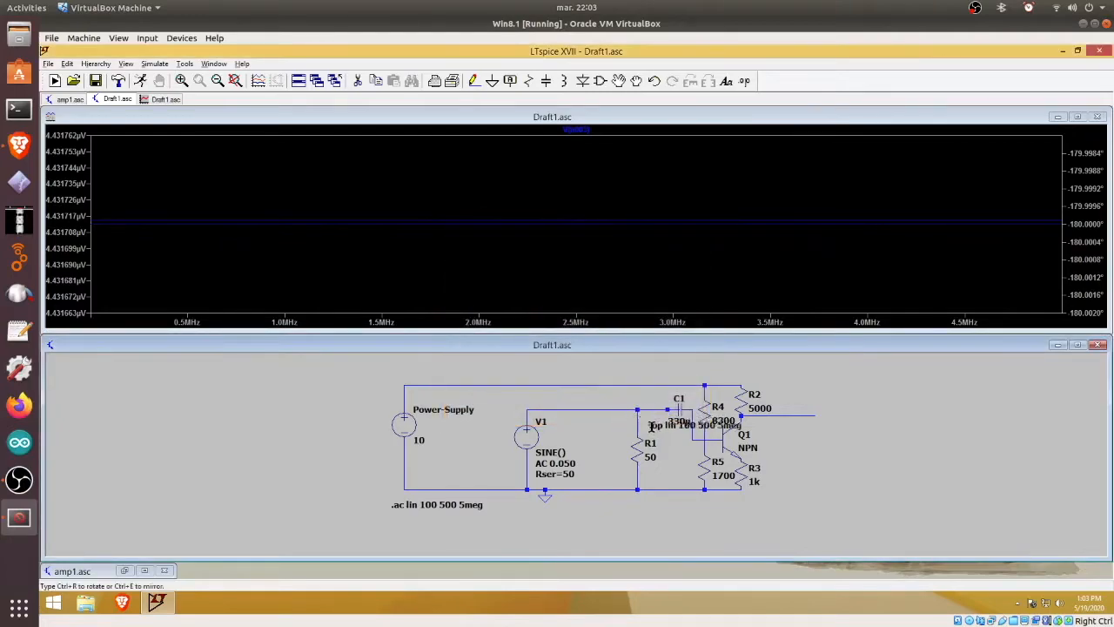
click(883, 471)
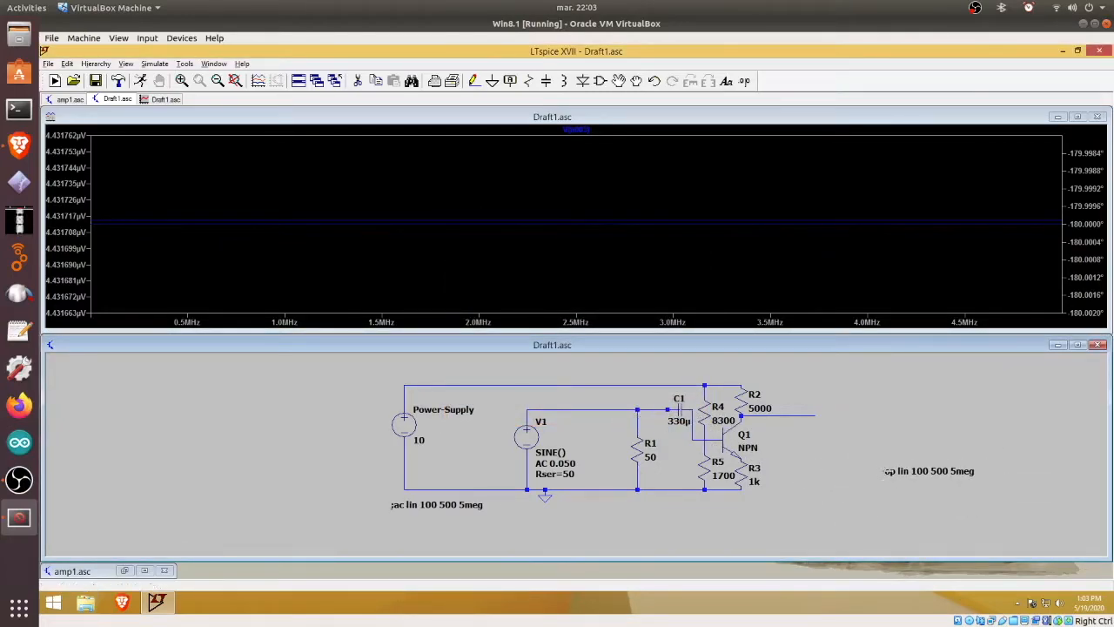
Run the DC operating point simulation, close its results, and label the supply node above R4 with its DC voltage
click(140, 80)
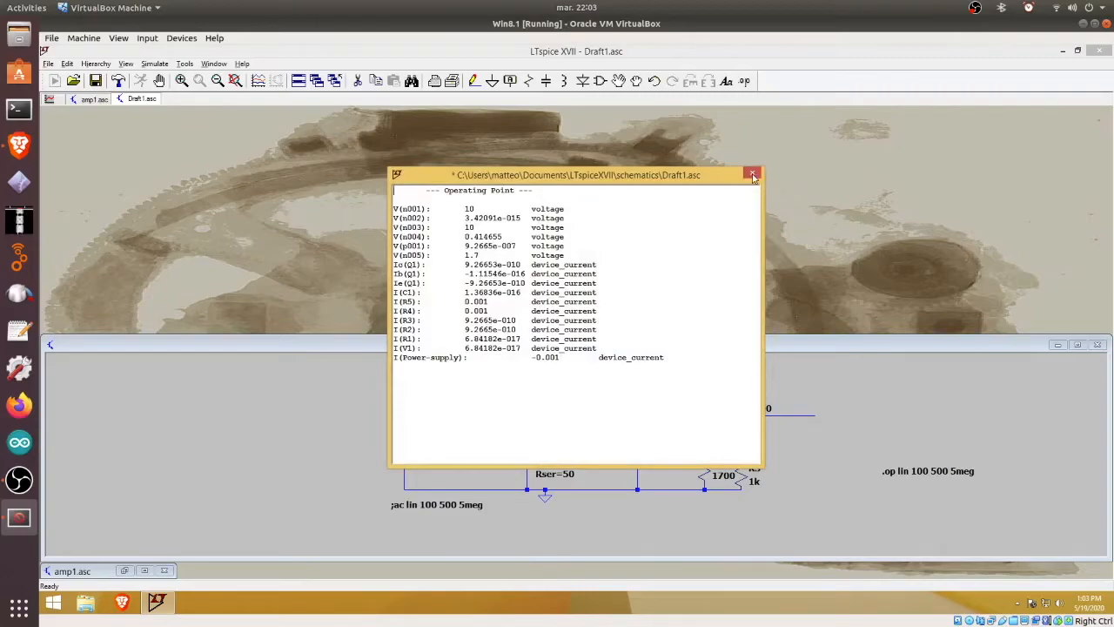
click(754, 175)
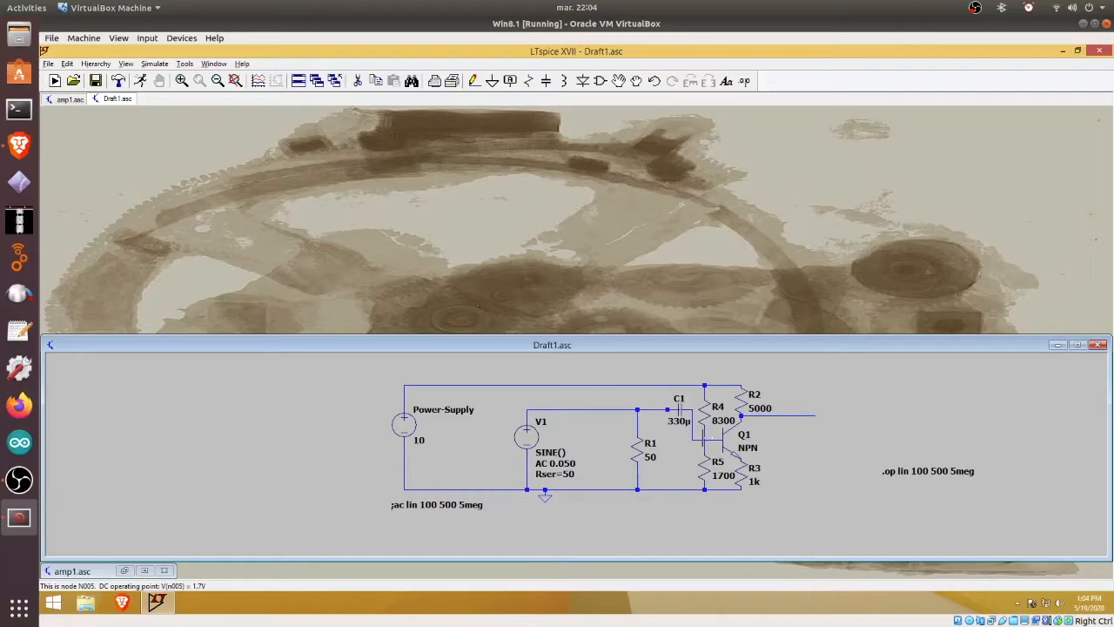
click(705, 392)
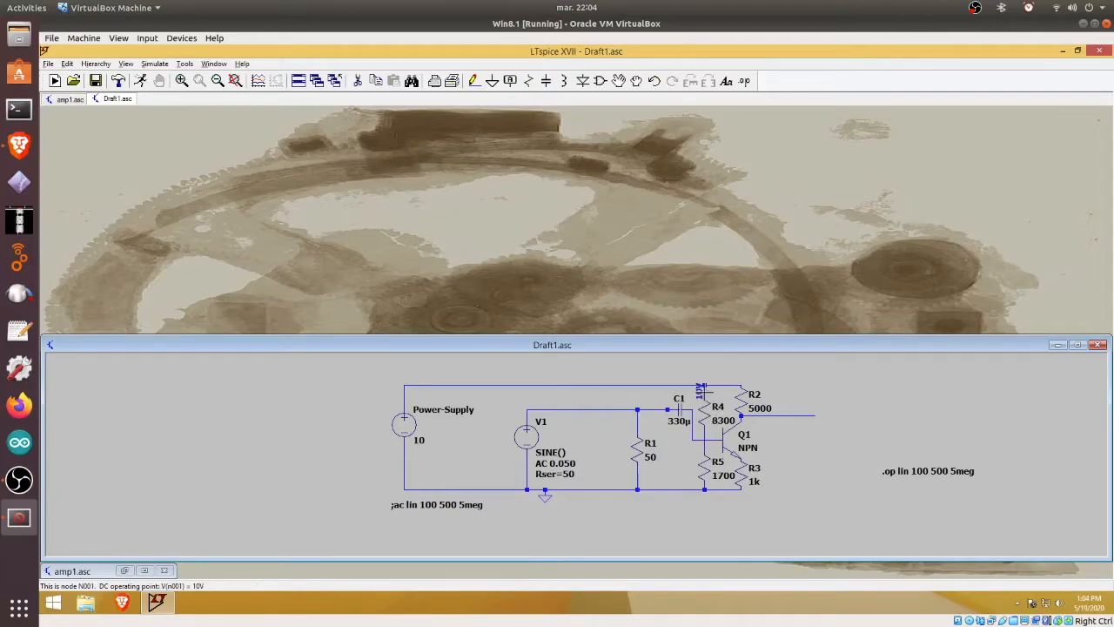
click(705, 438)
click(711, 439)
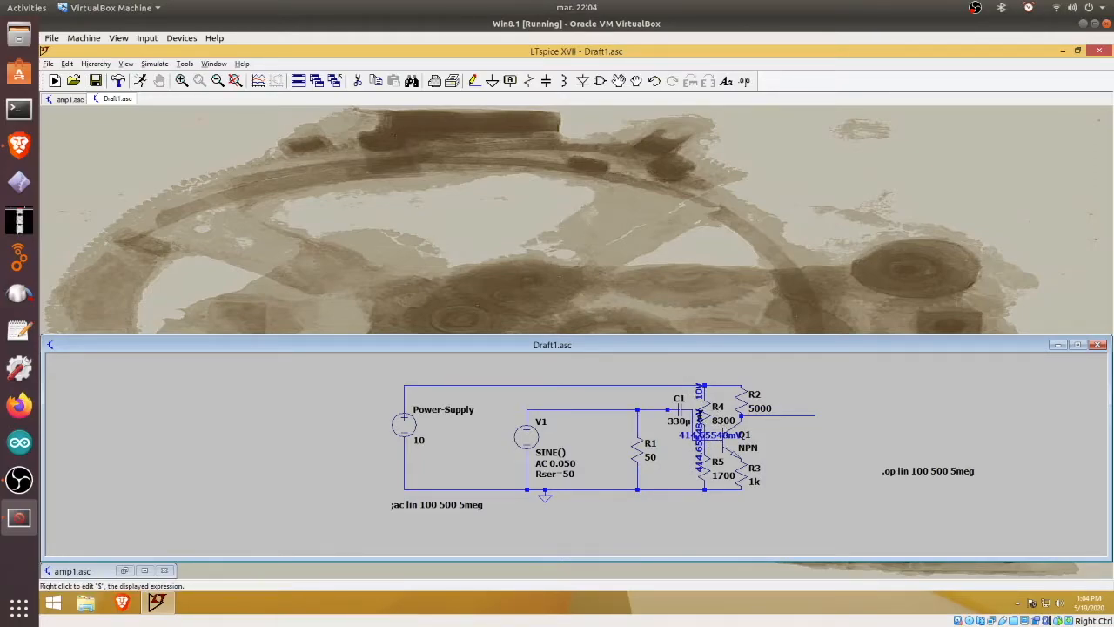
click(699, 427)
click(700, 434)
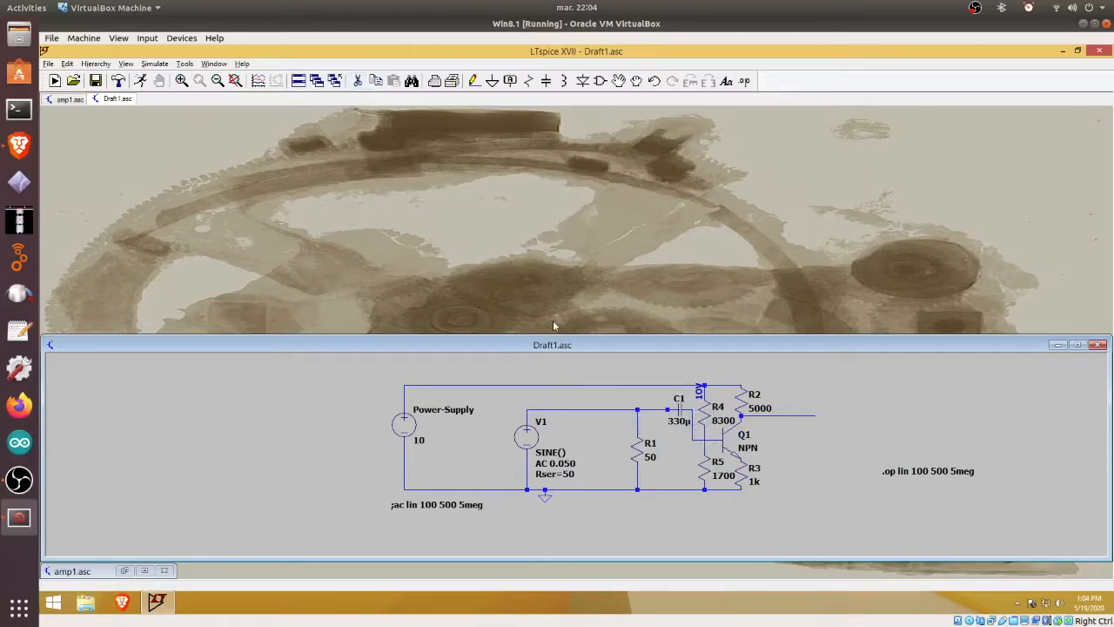
Delete the wire between R4 and R5 and redraw it in two segments that join at the base wire of Q1
scroll(709, 480, down, 2)
scroll(687, 478, up, 3)
scroll(677, 467, up, 3)
drag(964, 482, 928, 521)
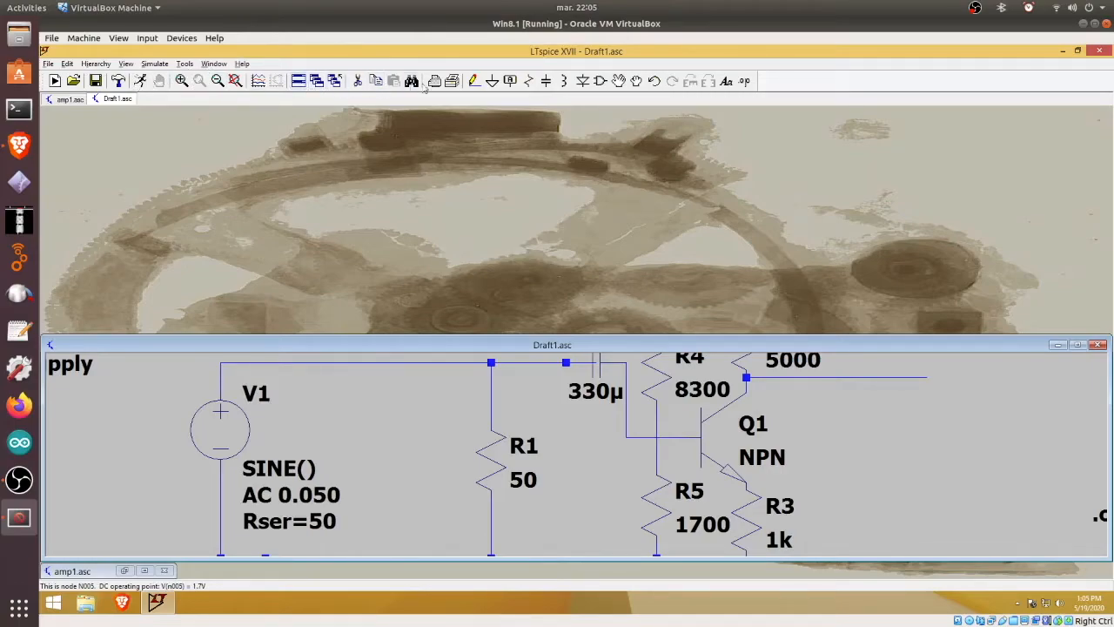
click(658, 444)
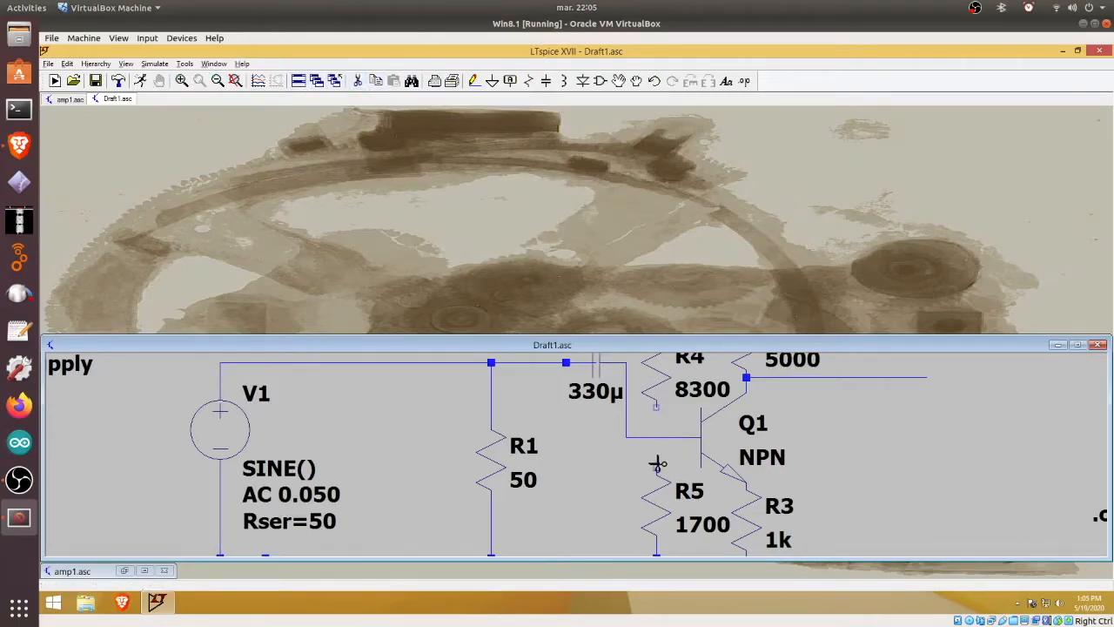
click(474, 80)
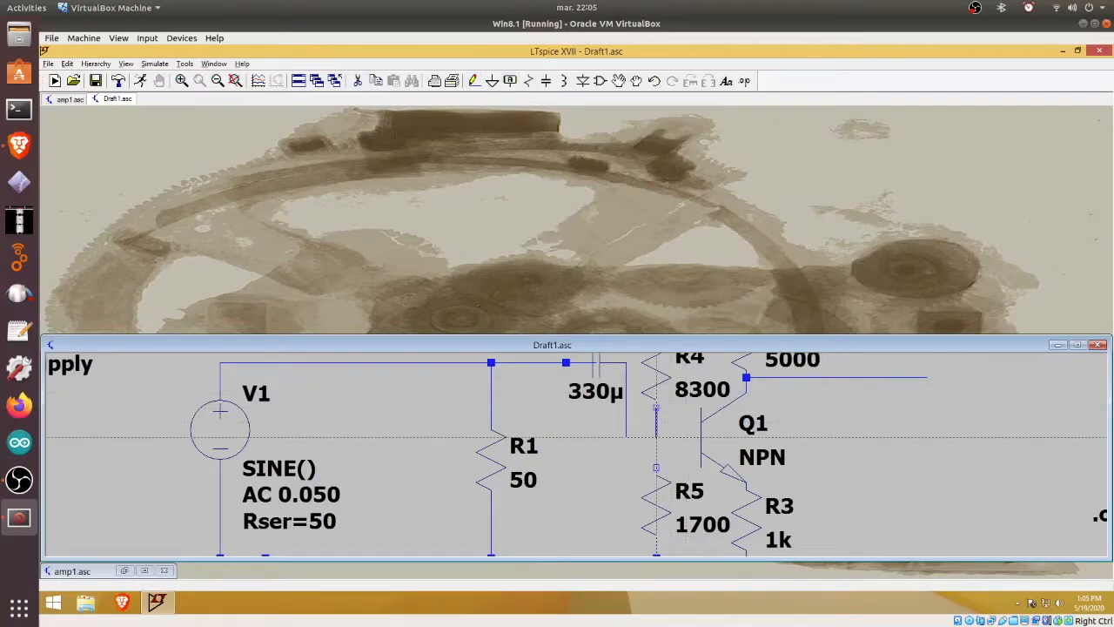
click(656, 438)
click(656, 467)
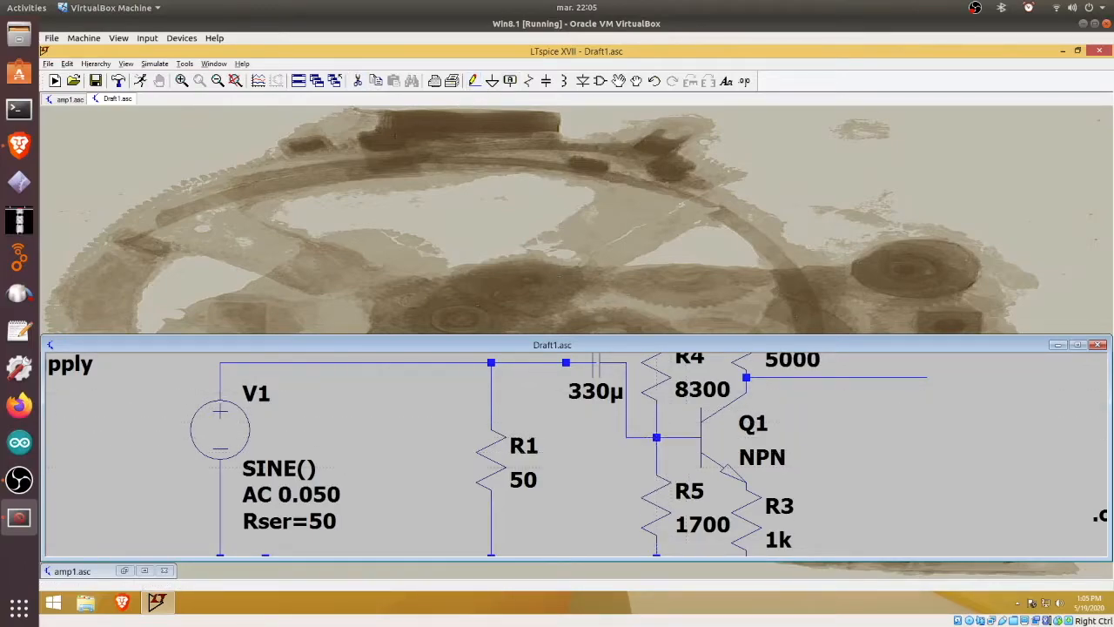
Rerun the DC operating point simulation, close its results, and check the DC voltage at the base node of Q1
click(147, 81)
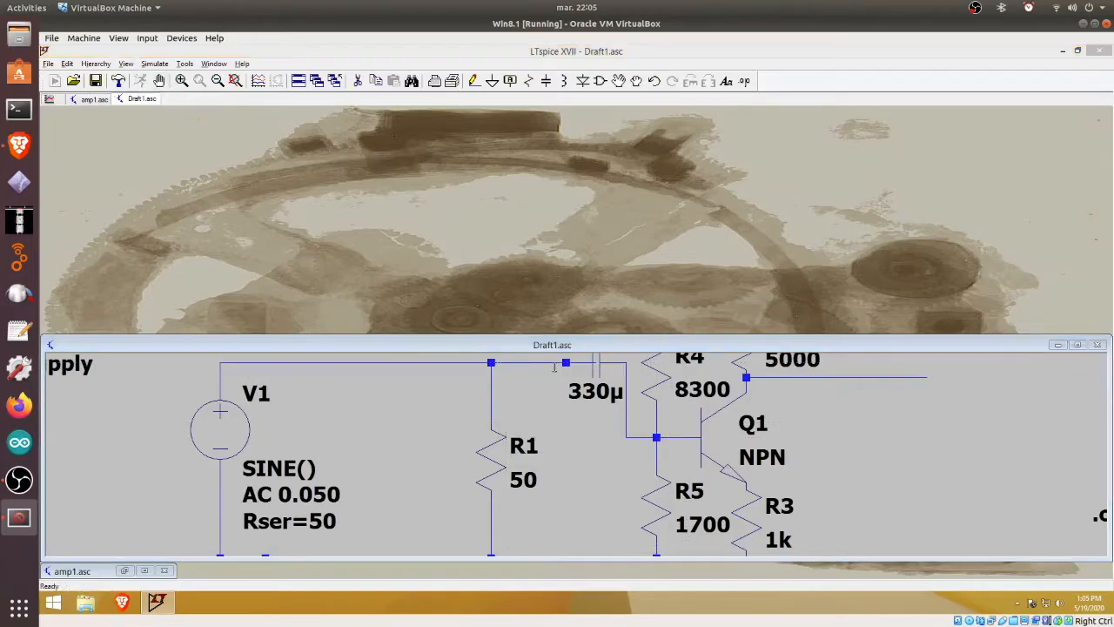
click(759, 173)
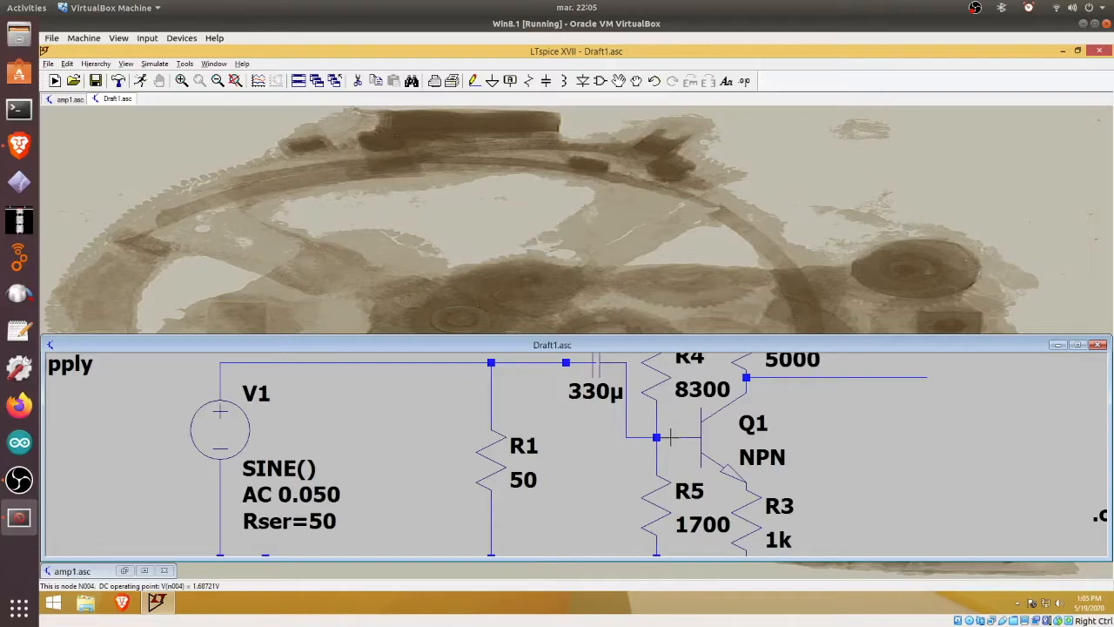
scroll(670, 438, down, 4)
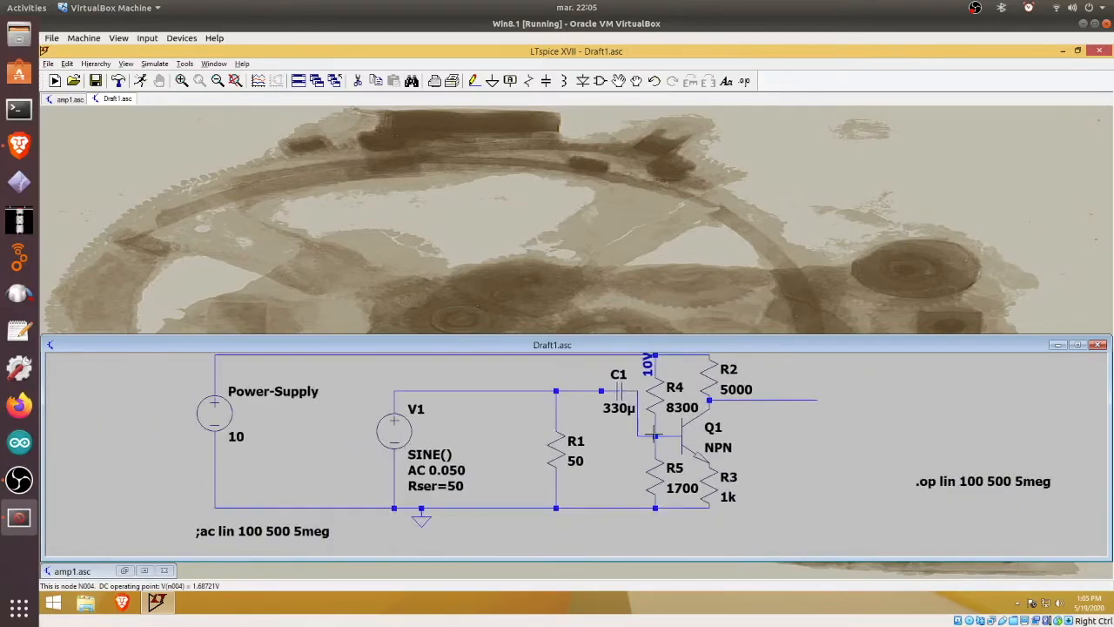
scroll(654, 435, down, 1)
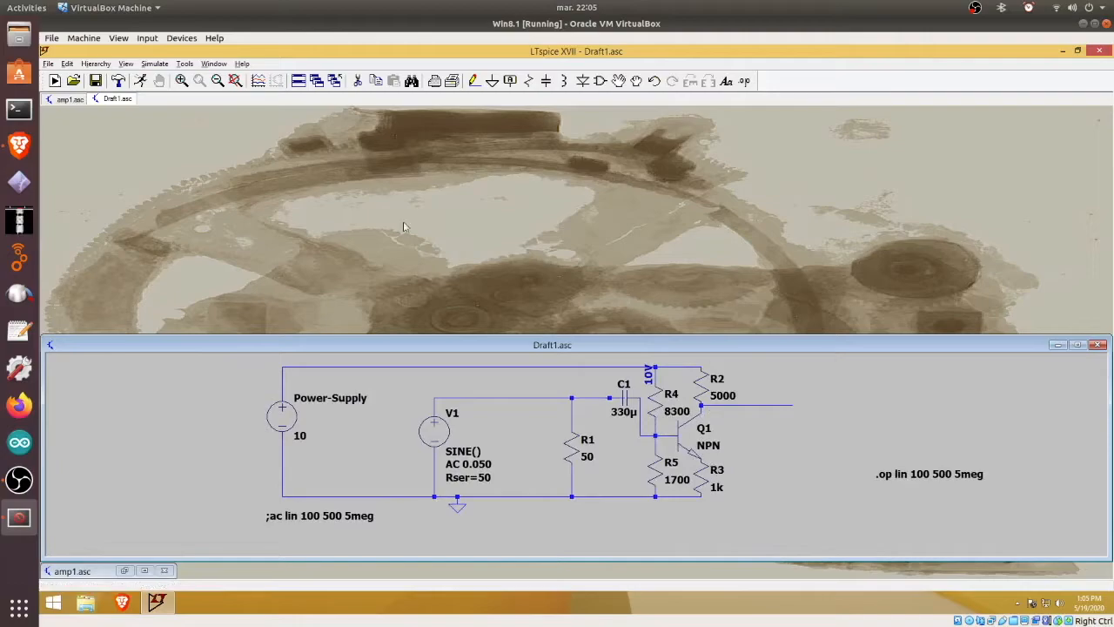
Switch the simulation command back to the linear AC analysis with 100 points from 500 to 5meg
click(155, 63)
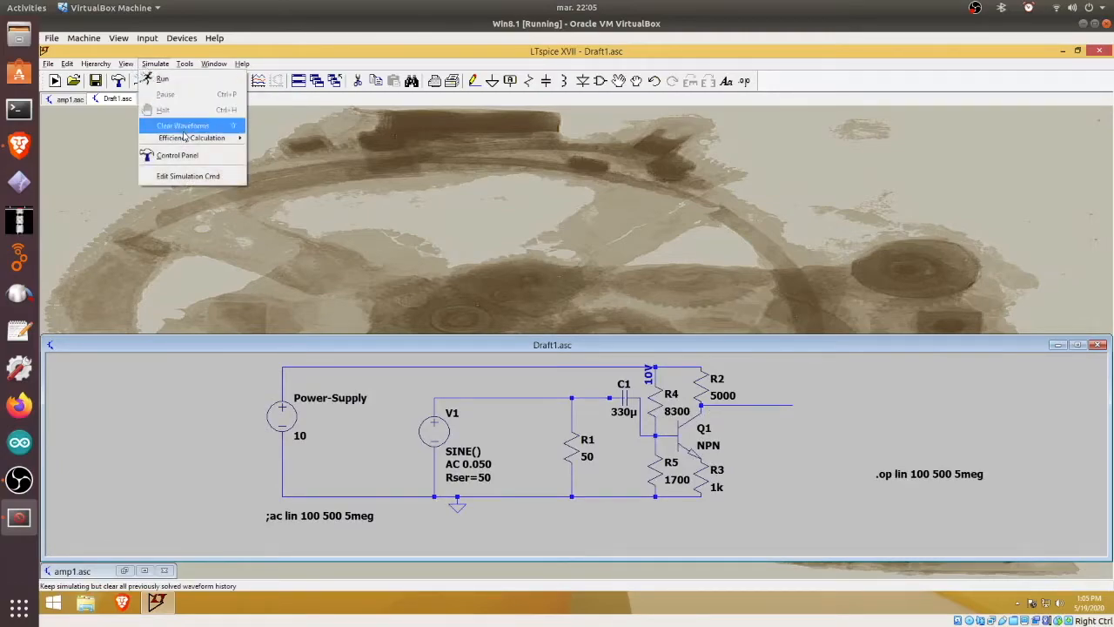
click(206, 176)
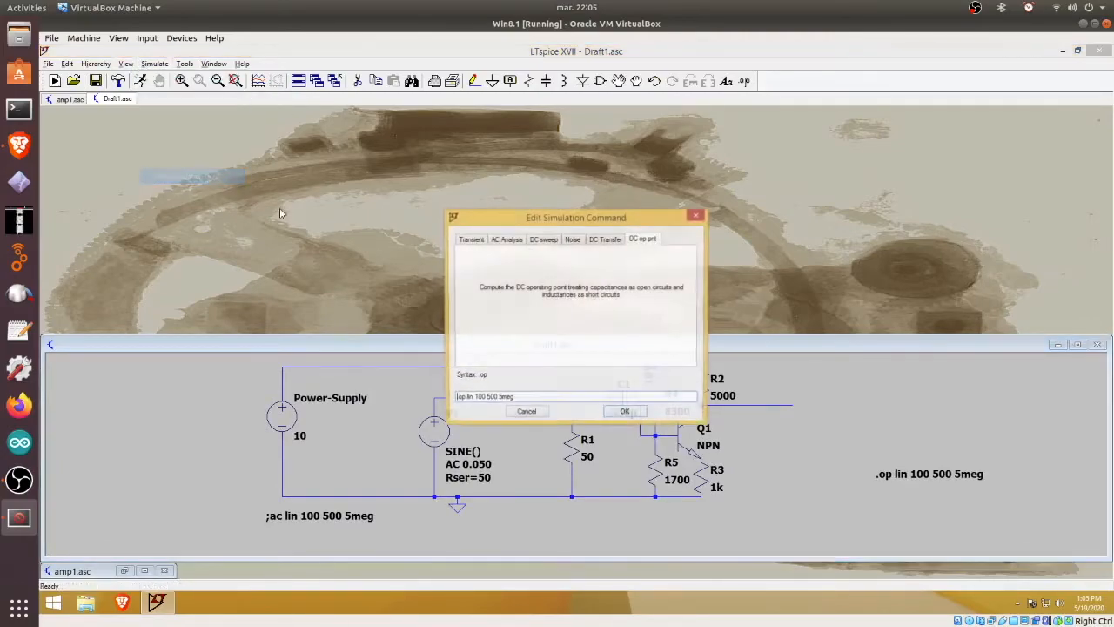
click(510, 244)
click(626, 412)
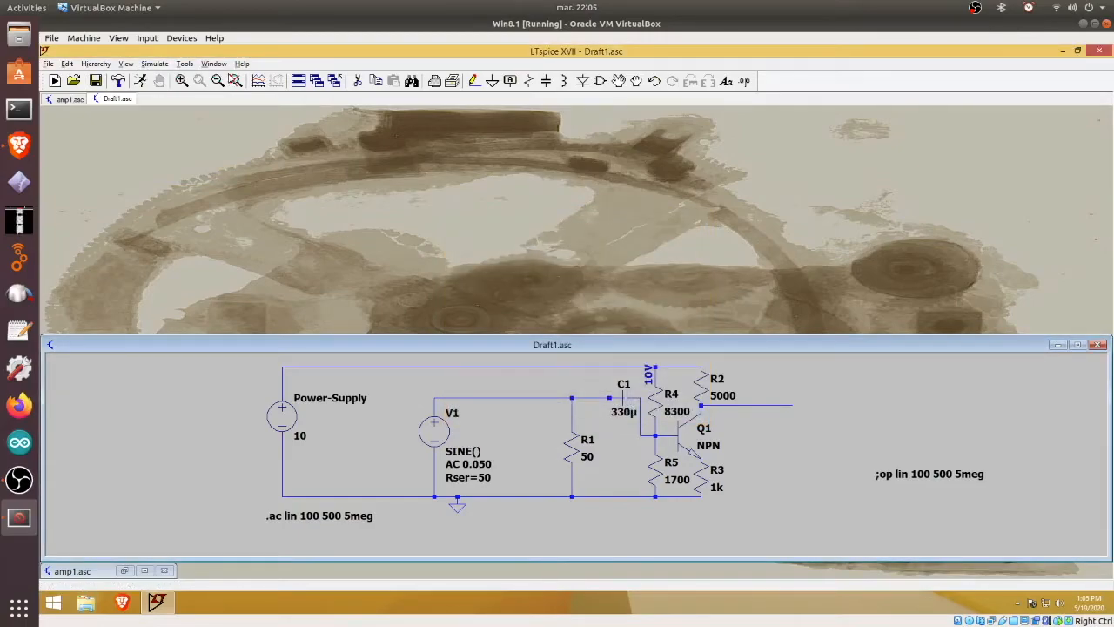
Run the AC simulation and plot the voltage of the V1 output wire, followed by that of the collector output wire
click(140, 82)
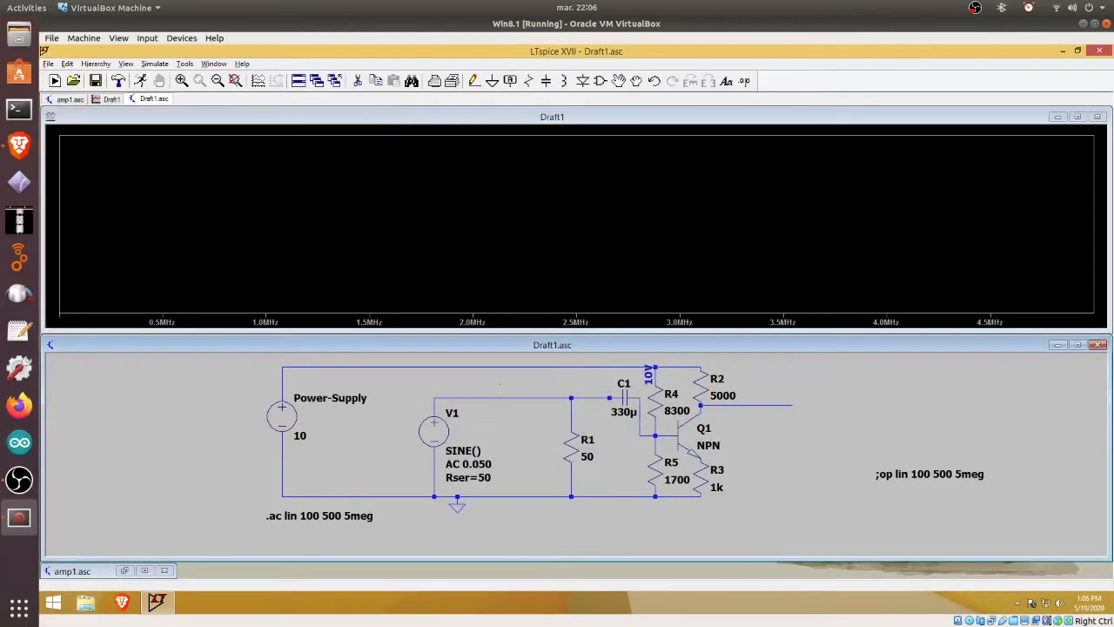
click(488, 397)
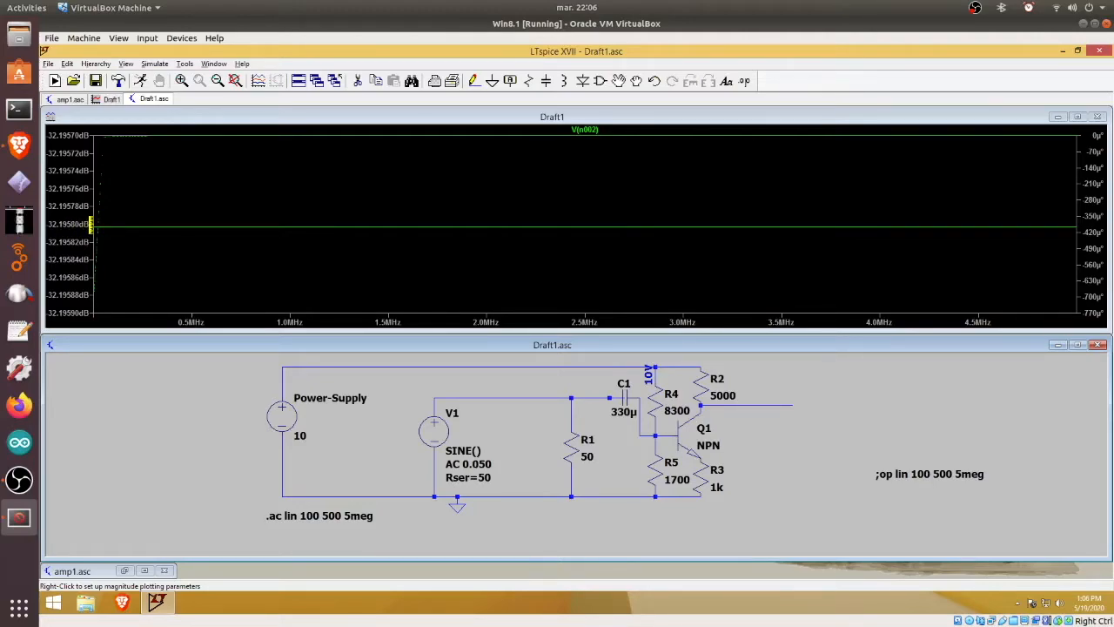
click(747, 402)
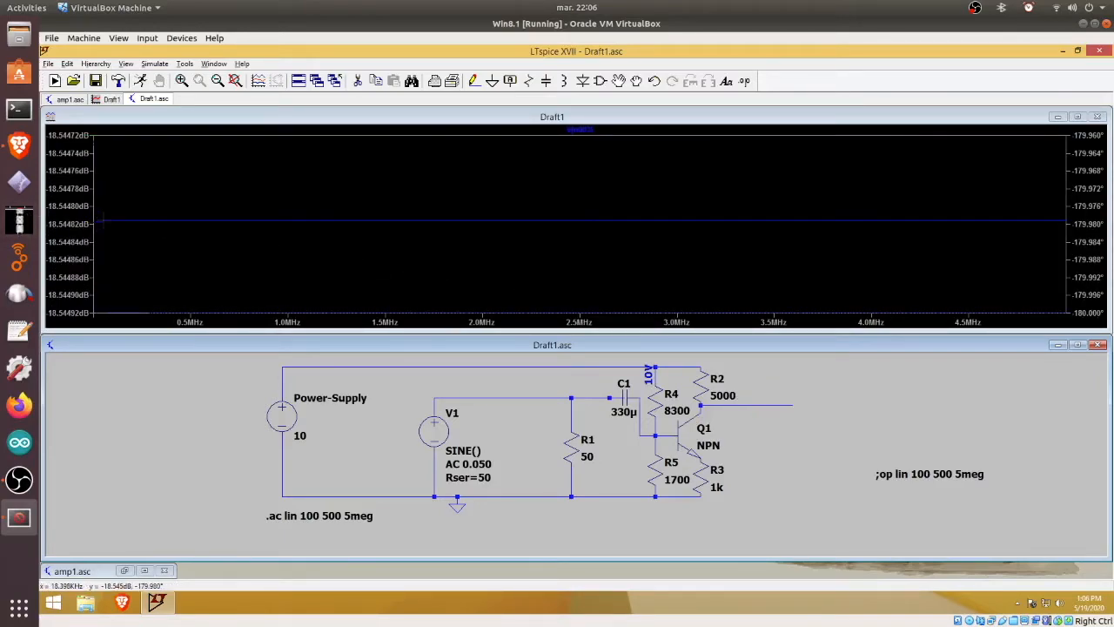
Set the plot's magnitude axis to linear to read the collector voltage, and return the axis to decibel
click(70, 213)
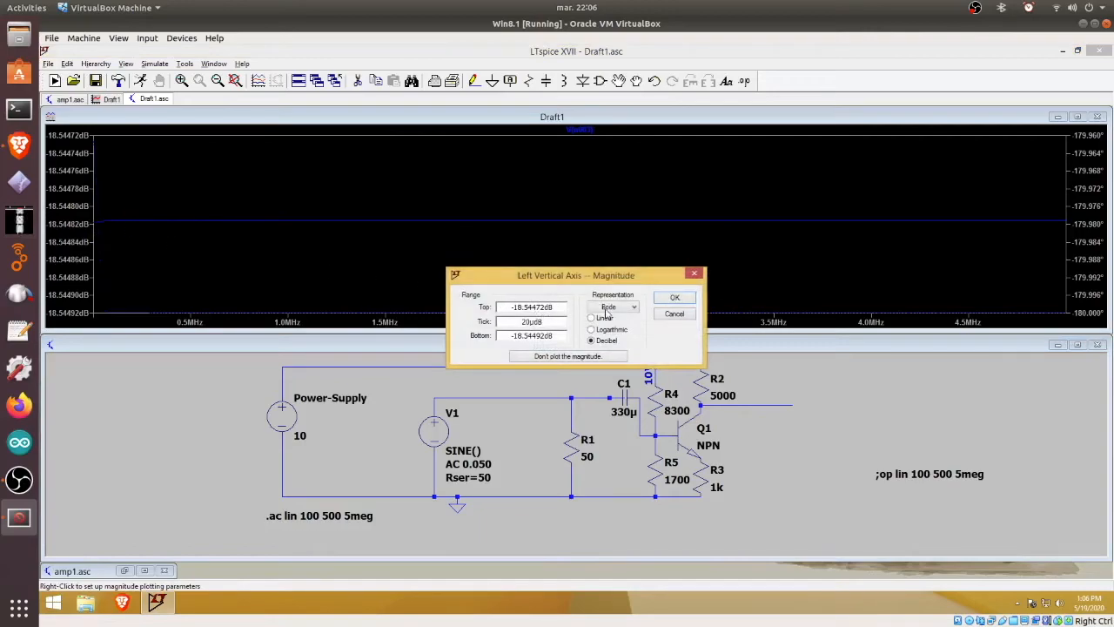
click(596, 319)
click(667, 298)
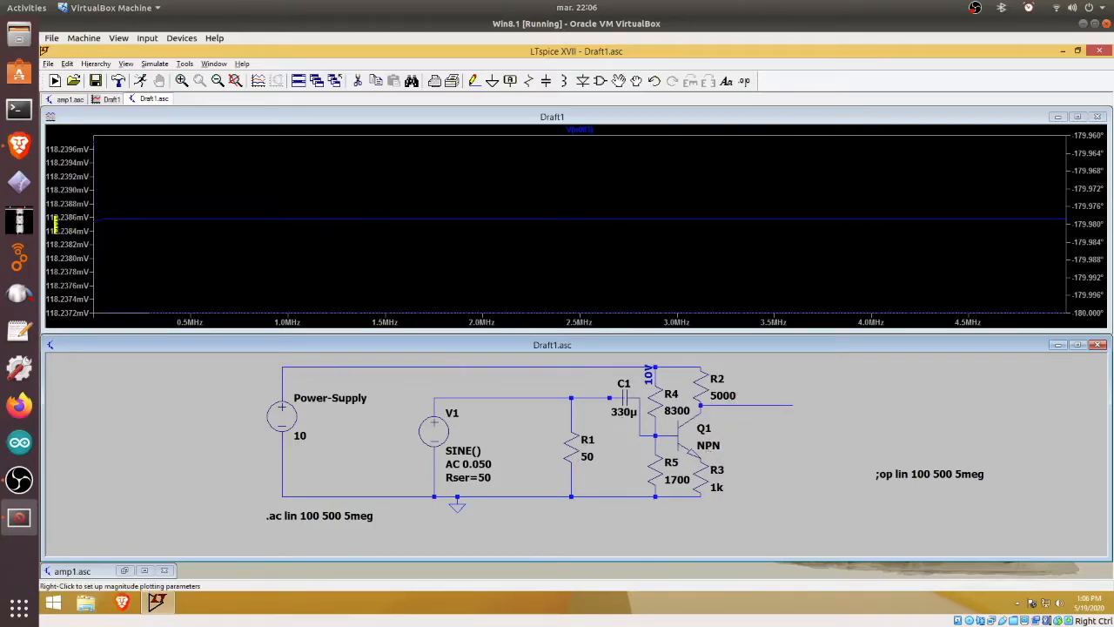
right_click(55, 224)
click(626, 339)
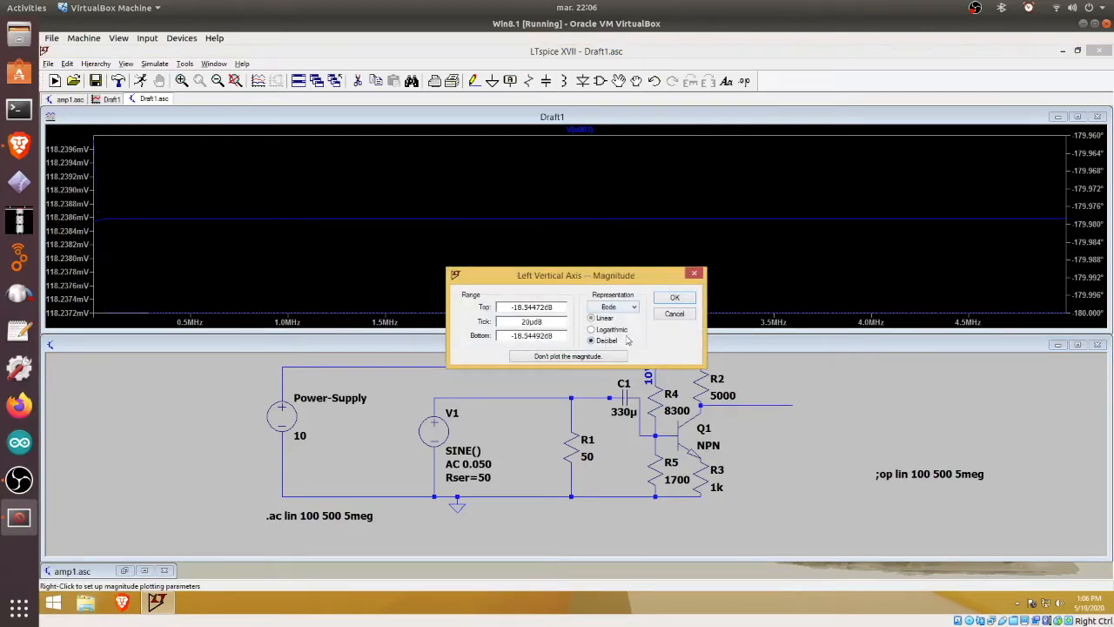
click(669, 301)
Rerun the AC simulation and plot the V1 output wire and collector output wire voltages together for comparison
click(140, 80)
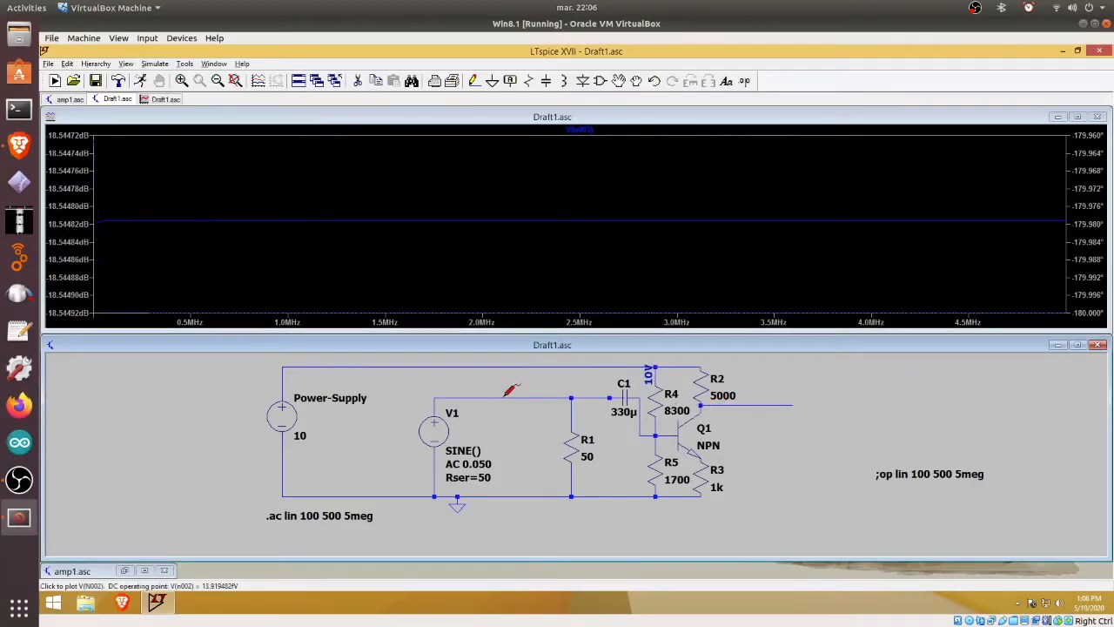
click(506, 397)
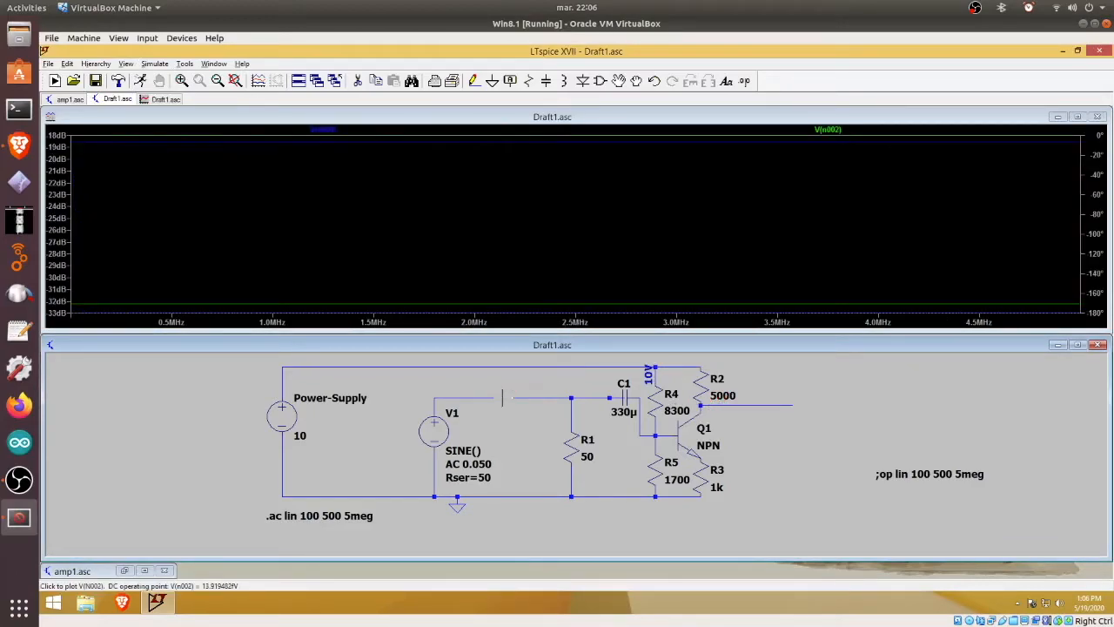
click(764, 403)
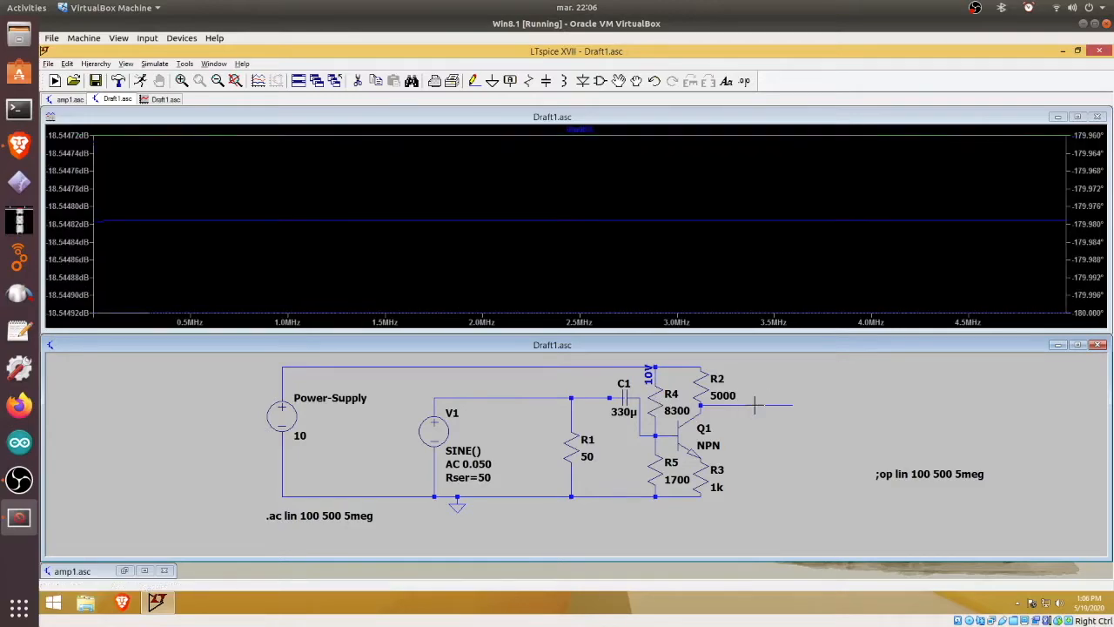
click(521, 398)
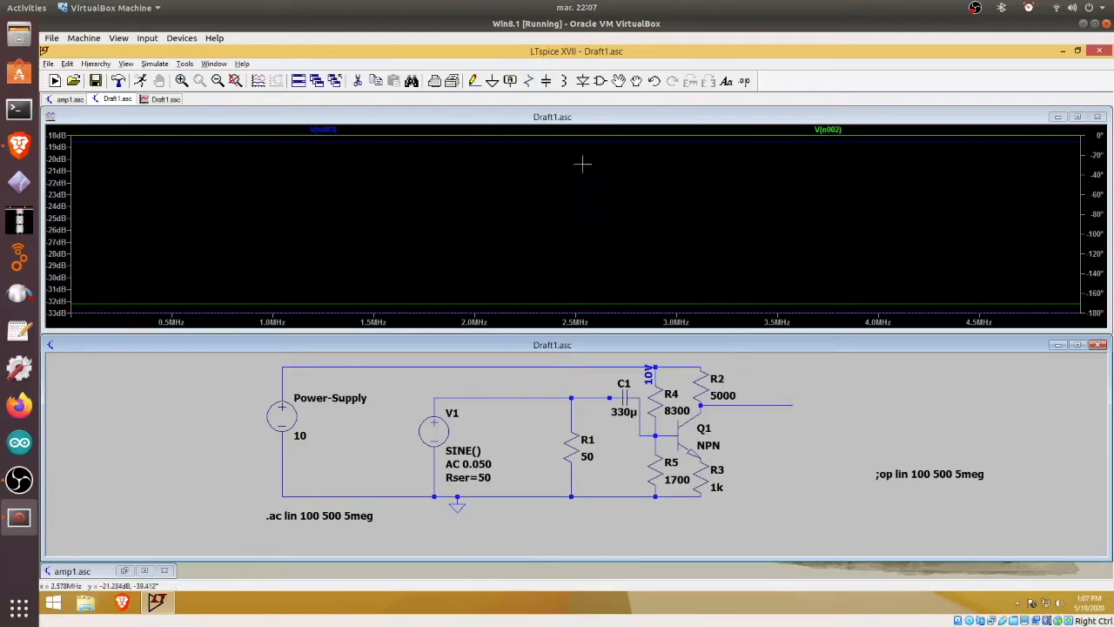
Wire a branch from the end of the collector output wire down to the bottom ground rail beside R3
click(472, 81)
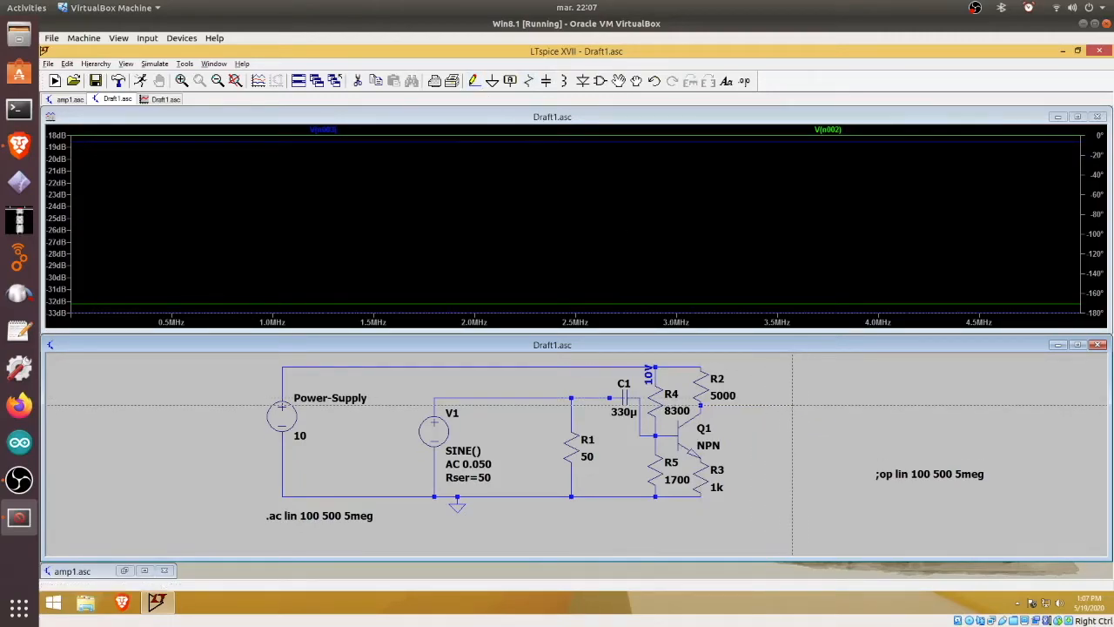
click(784, 405)
click(784, 495)
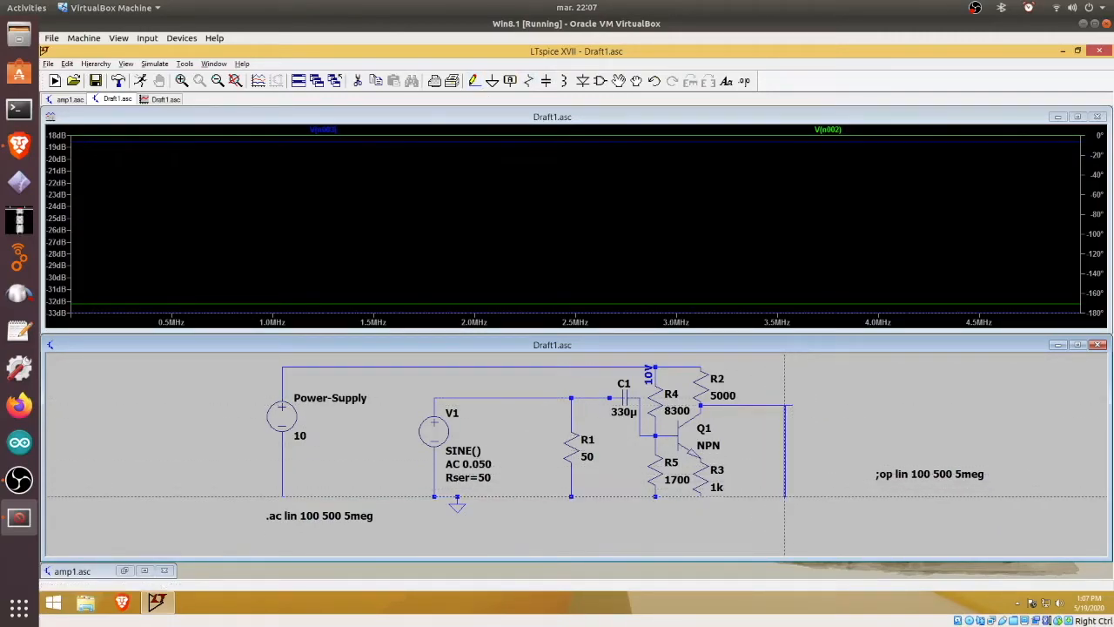
click(701, 496)
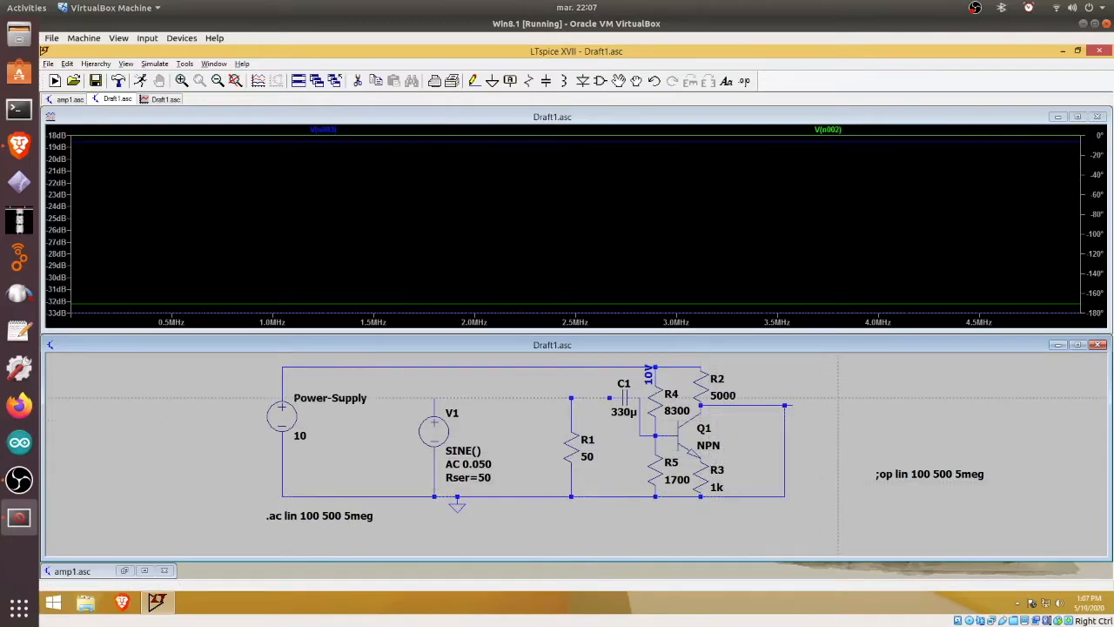
Place a load resistor on the new output branch and set its resistance to 600
click(529, 80)
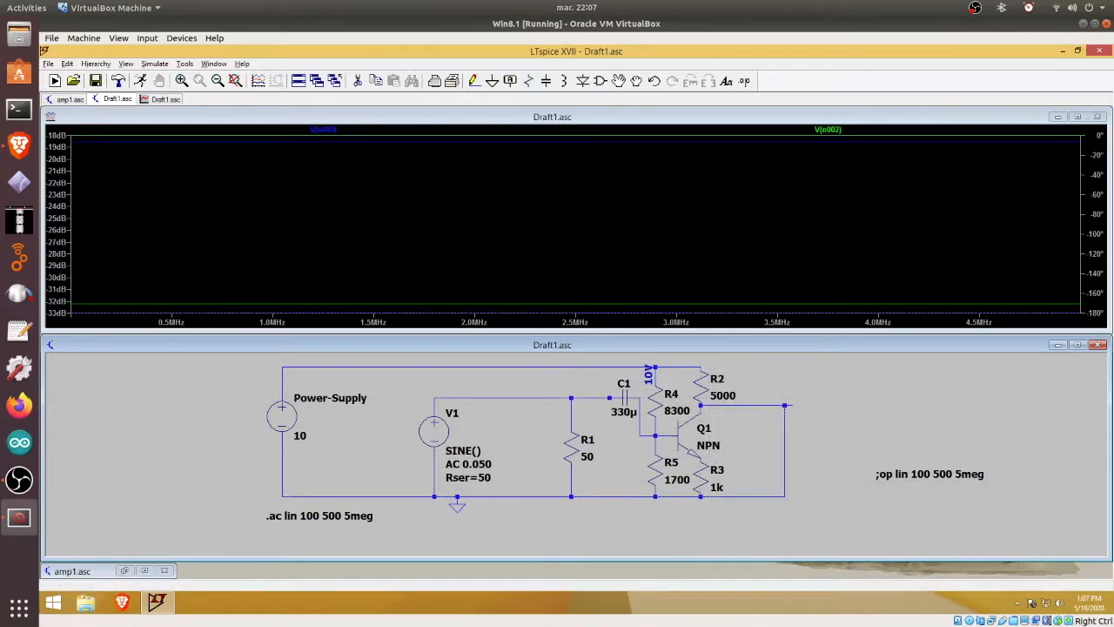
click(786, 443)
key(Escape)
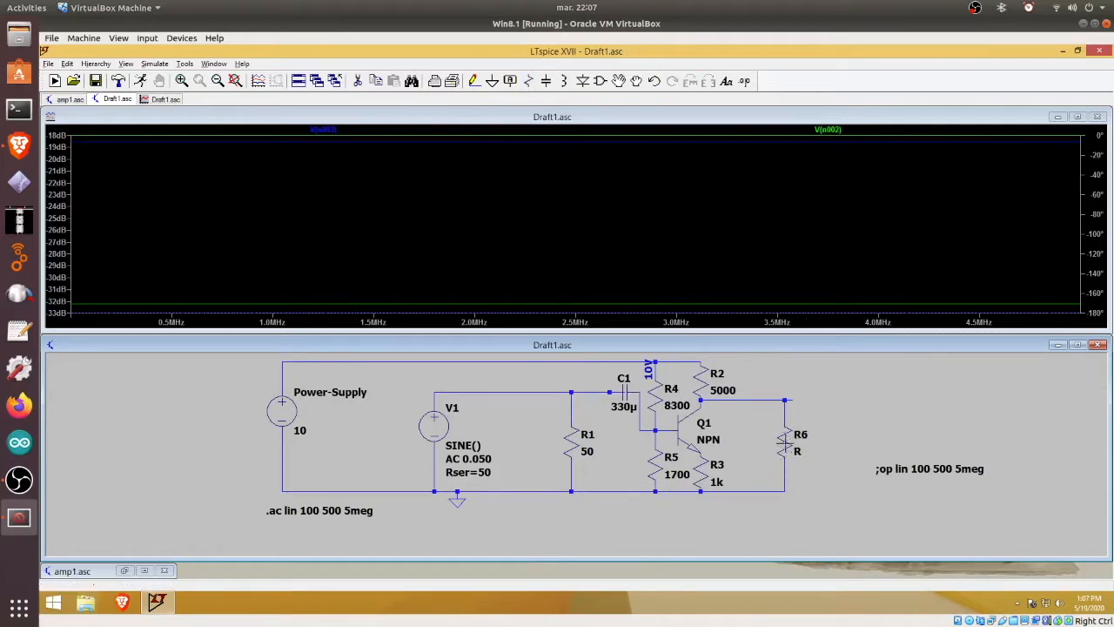
right_click(794, 445)
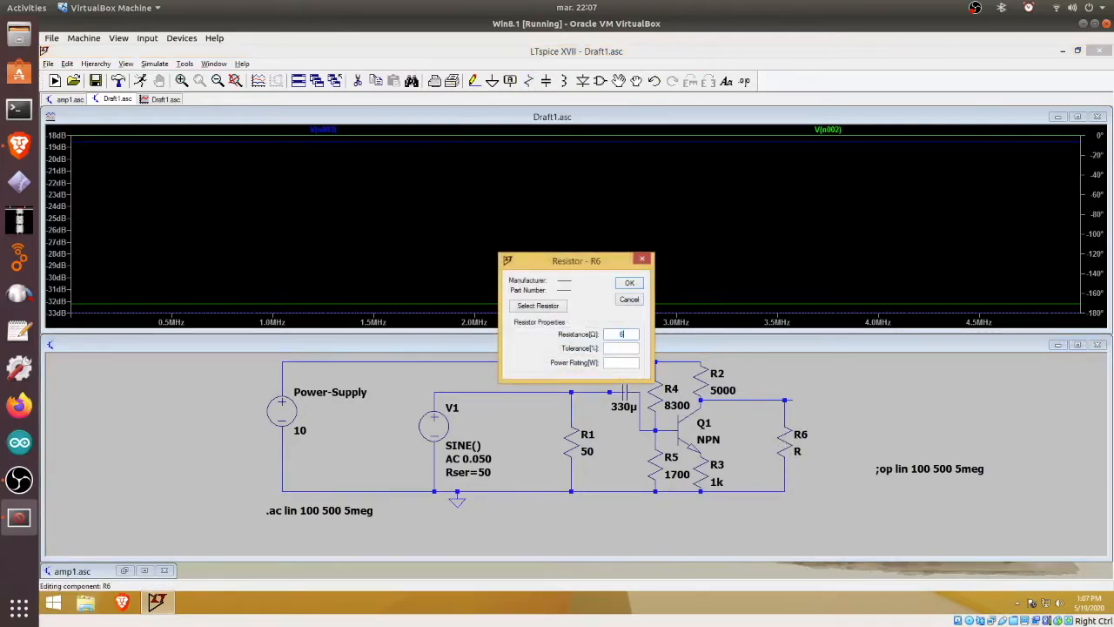
key(Return)
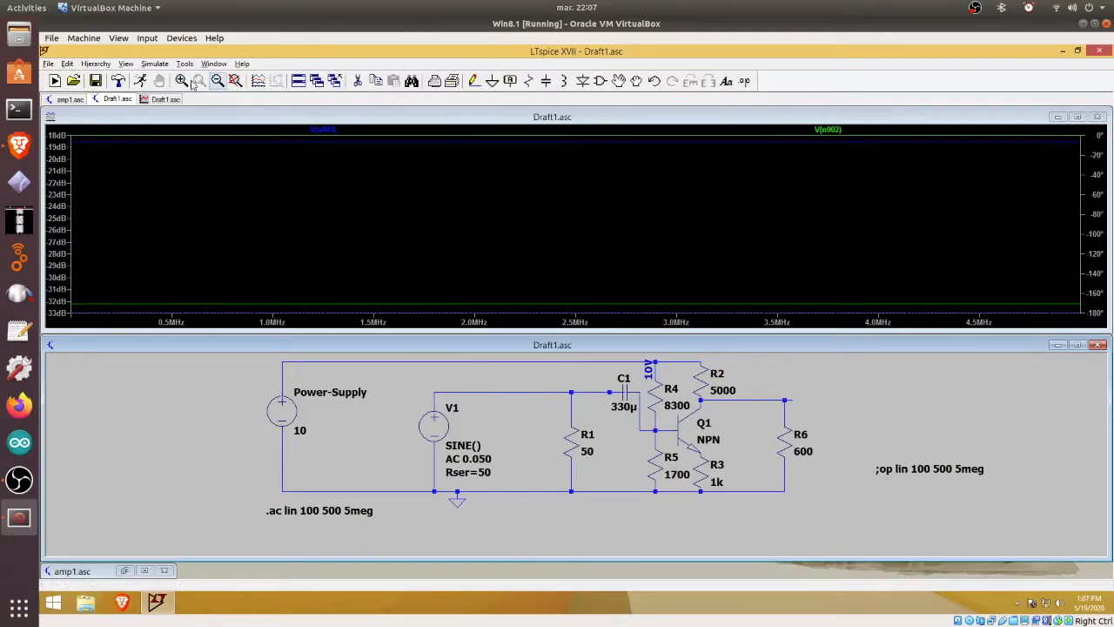
Run the AC simulation with the load connected and plot the voltages of the V1 output wire and the collector output wire
click(140, 80)
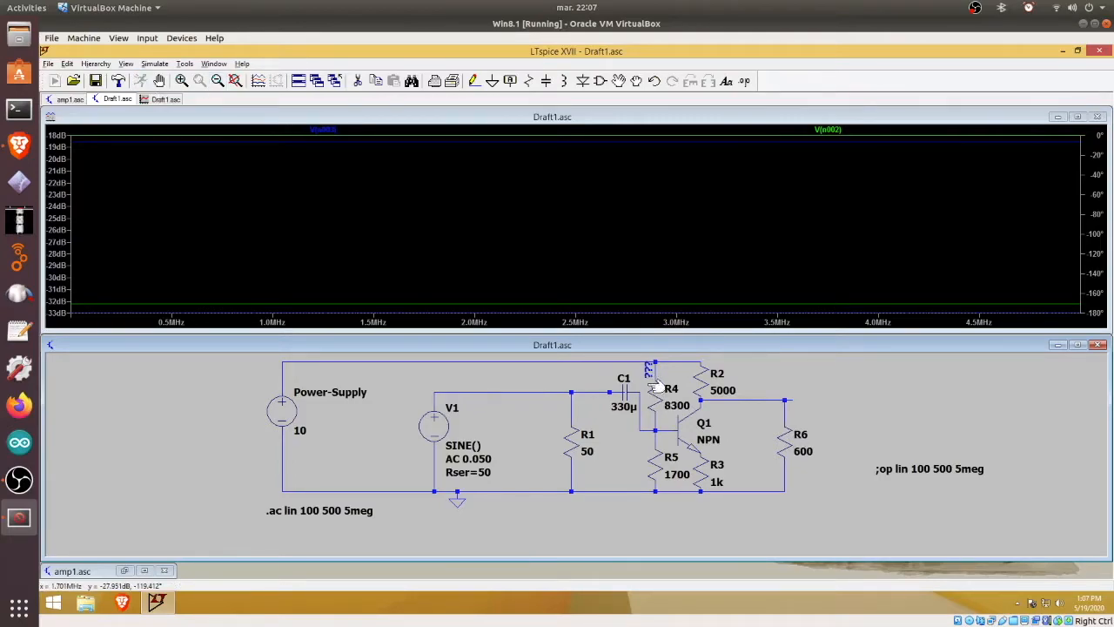
click(521, 392)
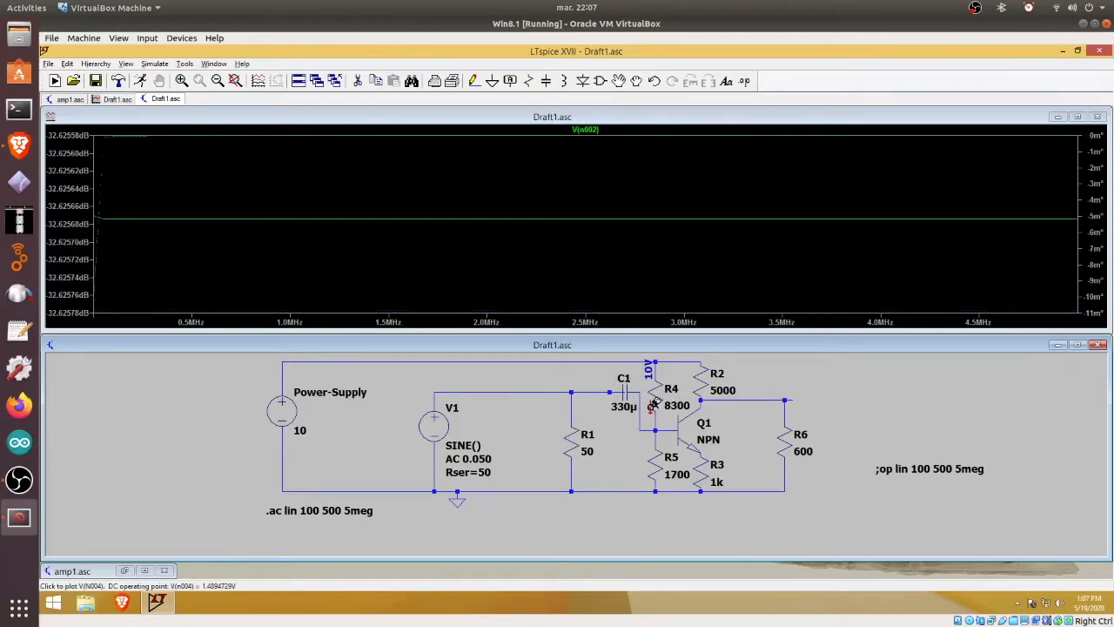
click(764, 394)
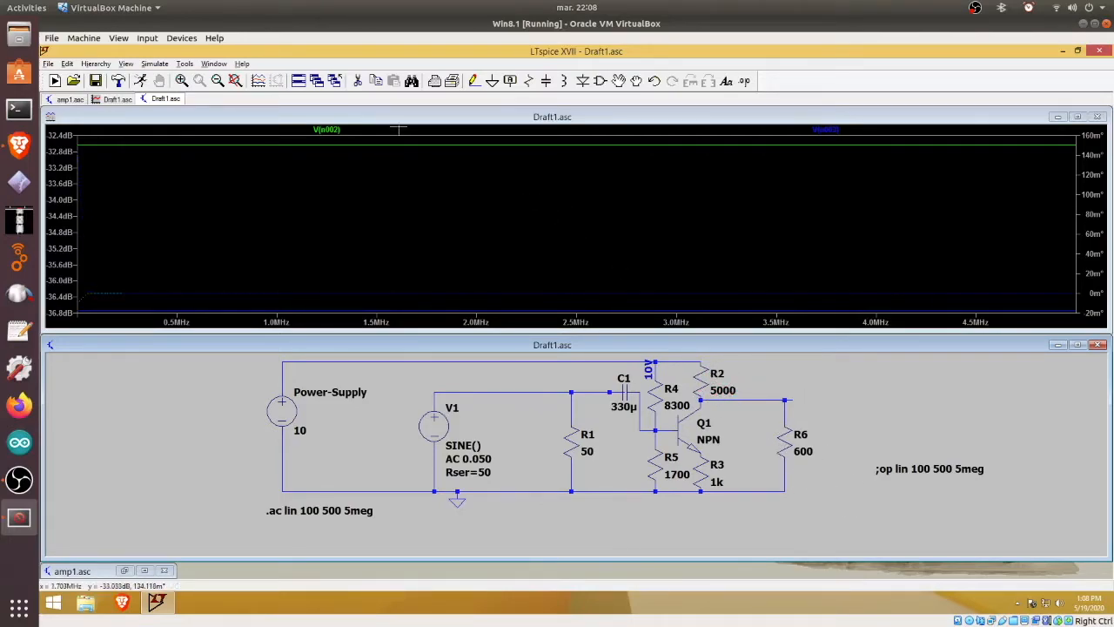
Delete the 600 ohm load resistor from the output branch
click(358, 80)
click(786, 443)
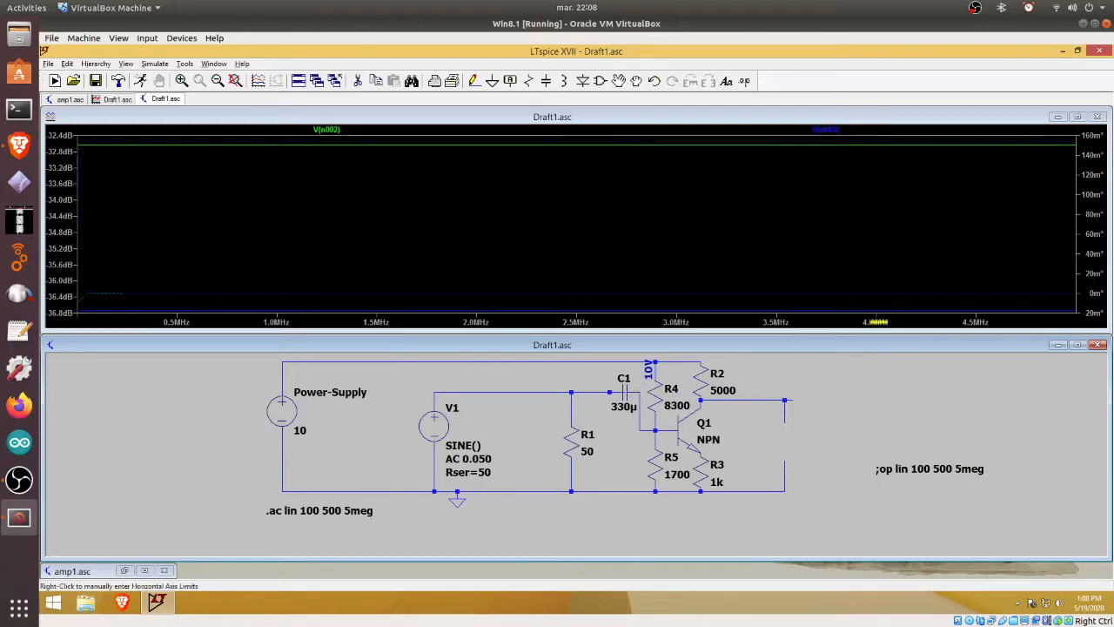
Minimize the Draft1 plot and schematic, restore the amp1.asc schematic, and center its window in the workspace
click(1057, 117)
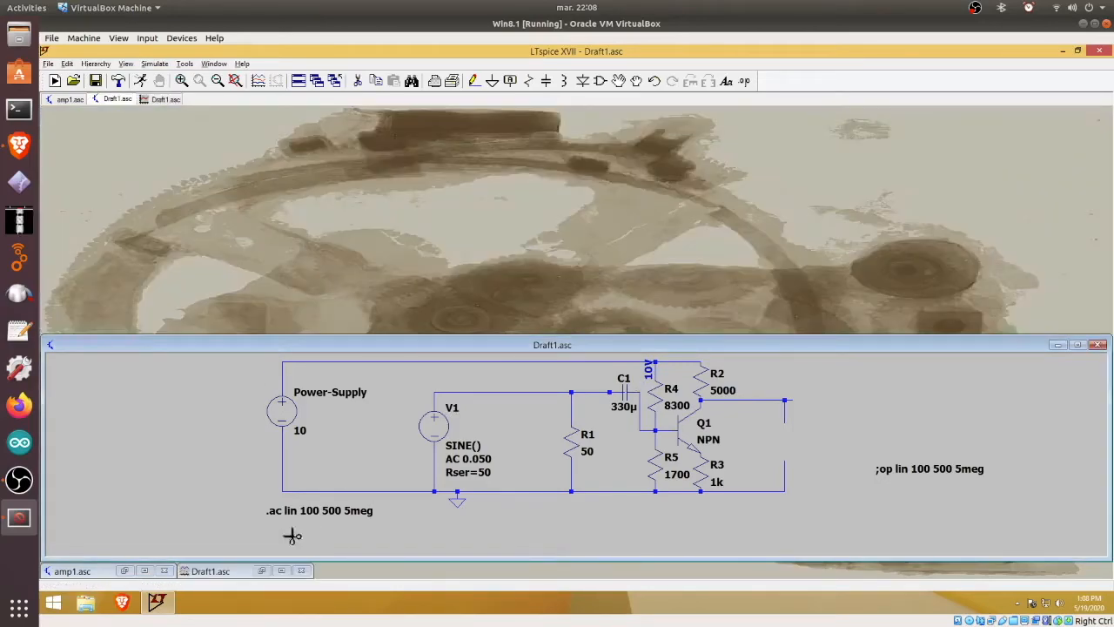
click(124, 572)
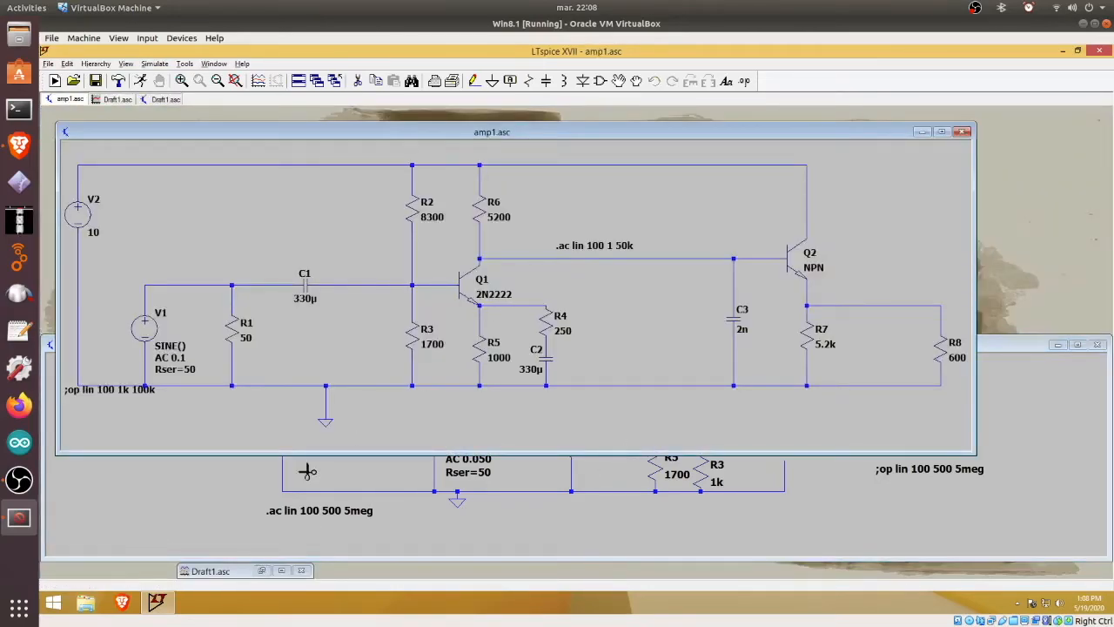
click(1058, 345)
drag(773, 135, 820, 174)
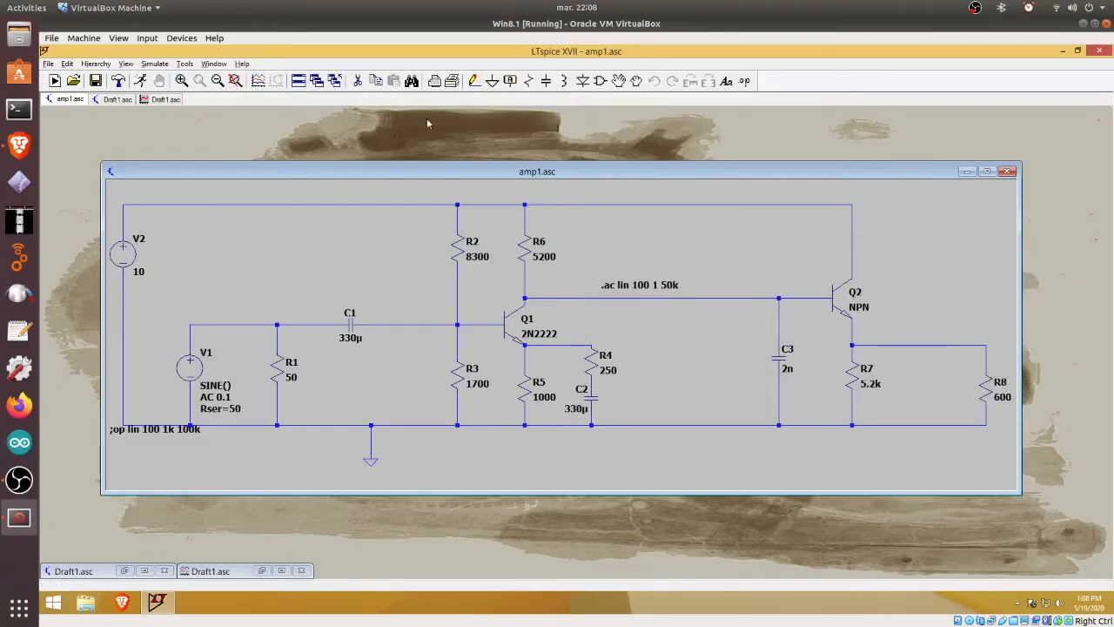
Simulate amp1.asc with the V1 output wire voltage plotted, and rerun it with V1's AC amplitude set to 0.05
click(140, 80)
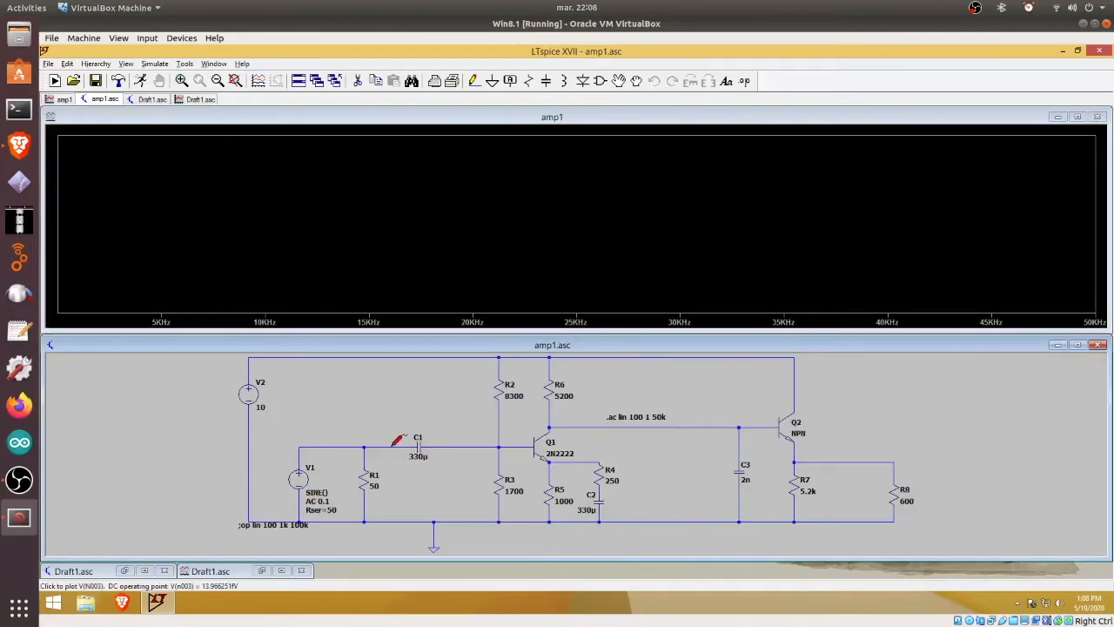
click(397, 440)
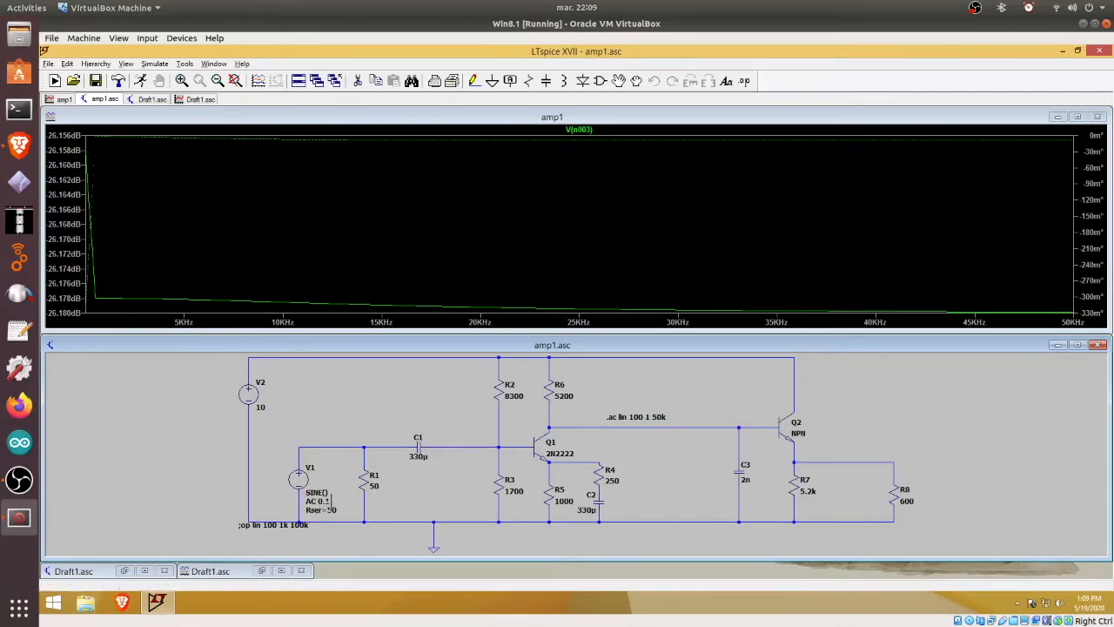
right_click(301, 484)
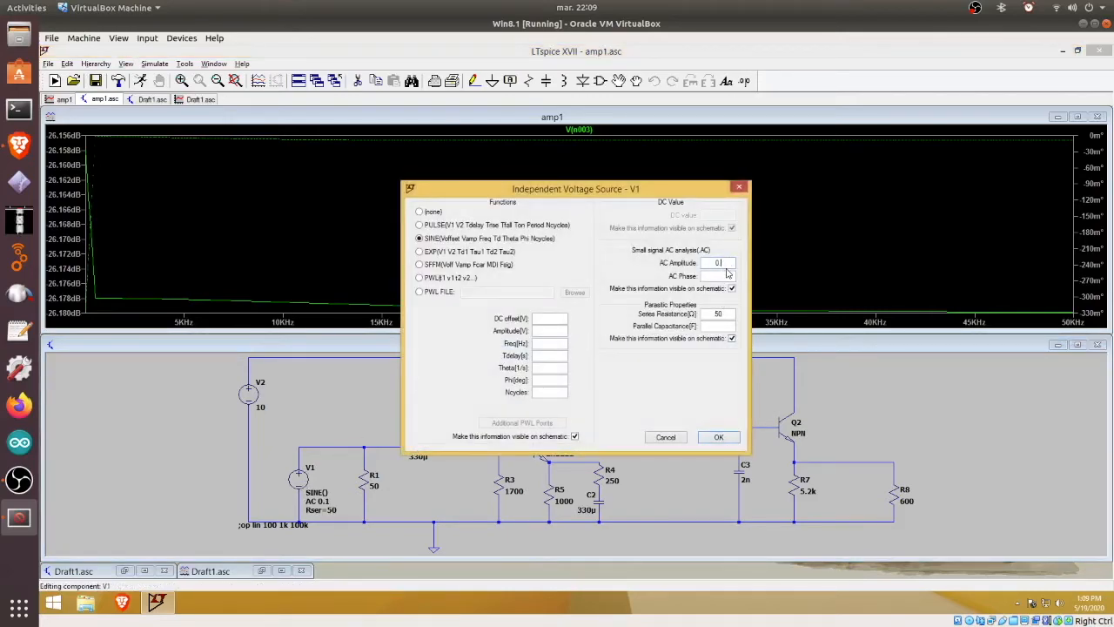
click(719, 437)
click(139, 81)
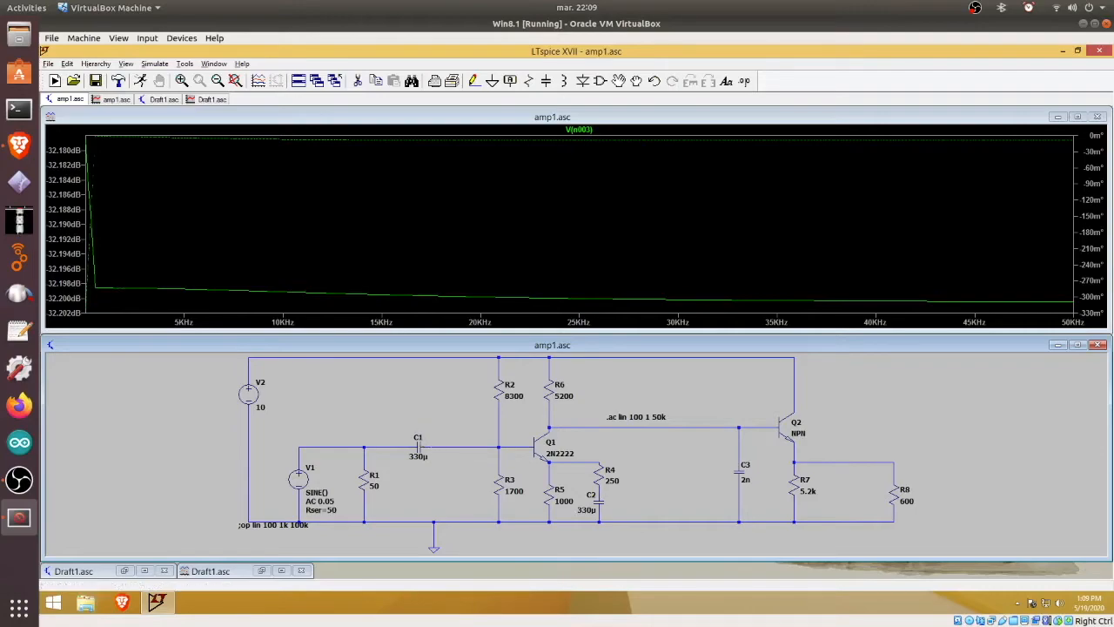
Add the voltages of Q1's collector wire and Q2's emitter output wire to the plot
click(566, 427)
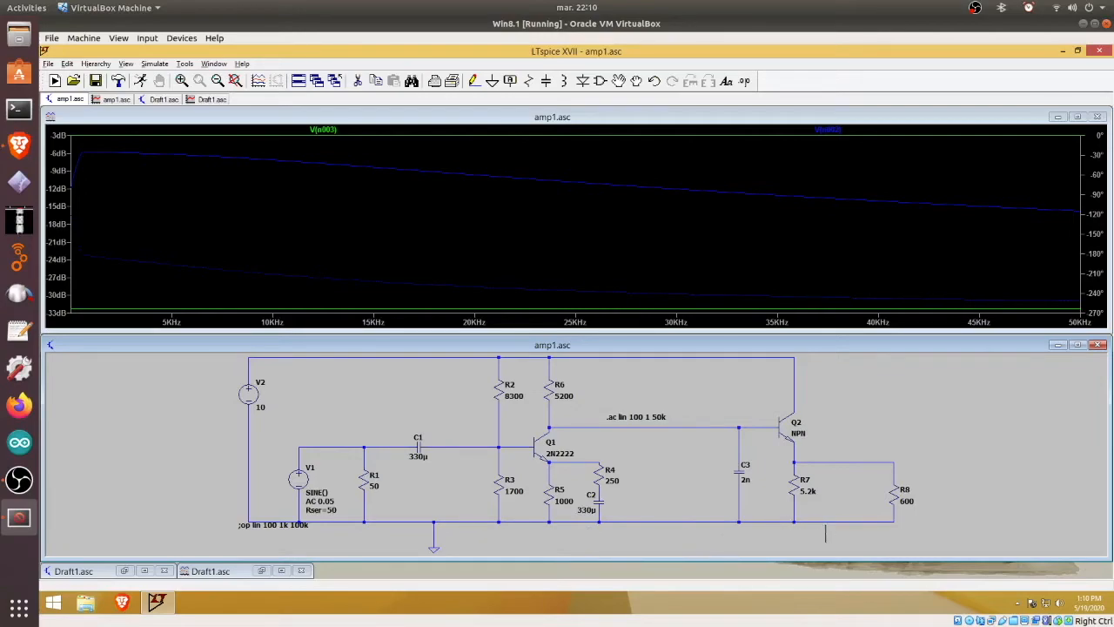
click(841, 458)
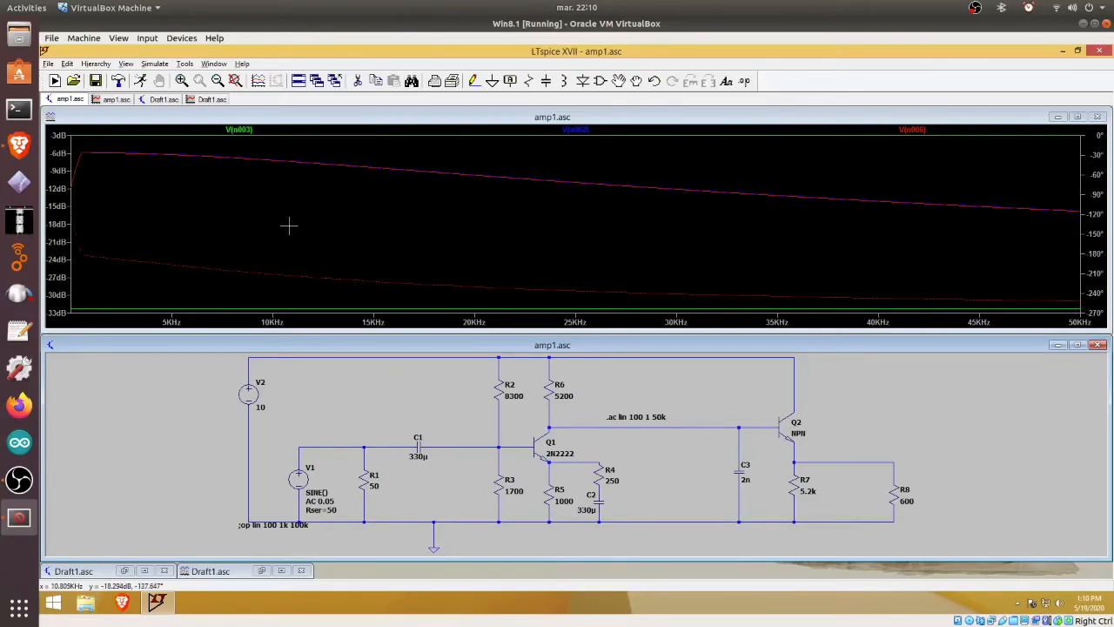
Set the AC analysis stop frequency to 5meg and rerun the simulation
click(152, 65)
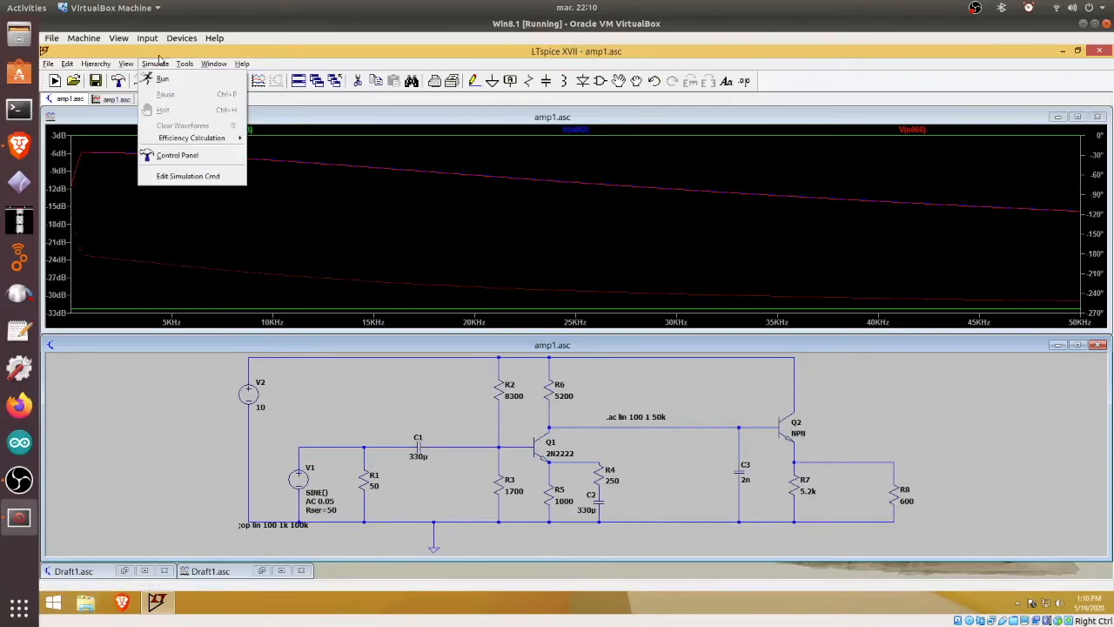
click(187, 176)
click(623, 334)
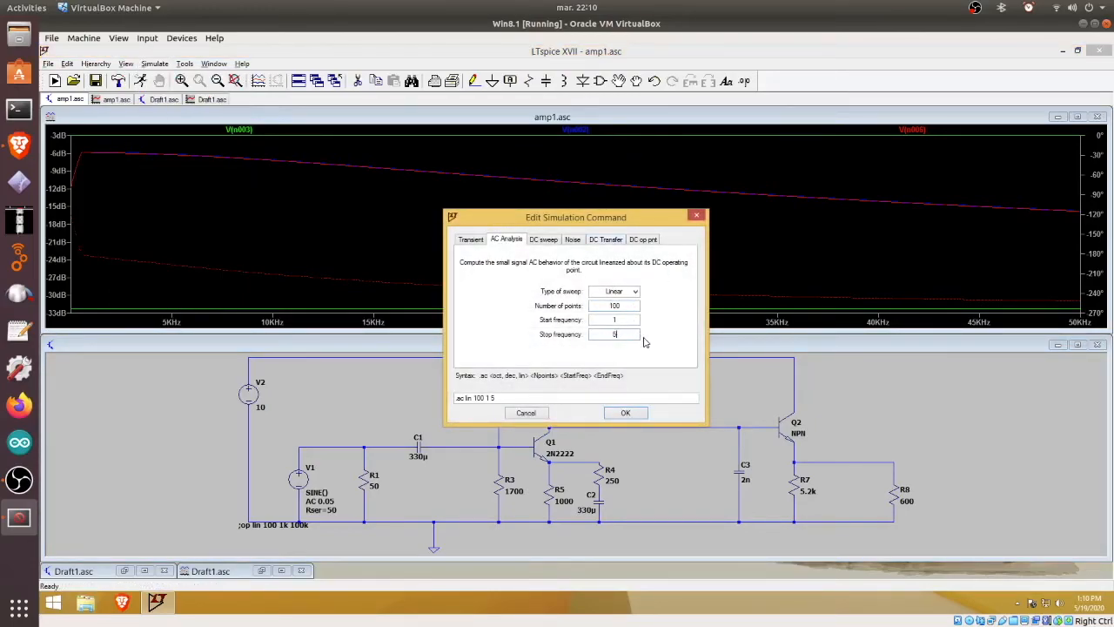
text(meg)
click(627, 412)
click(628, 417)
click(142, 80)
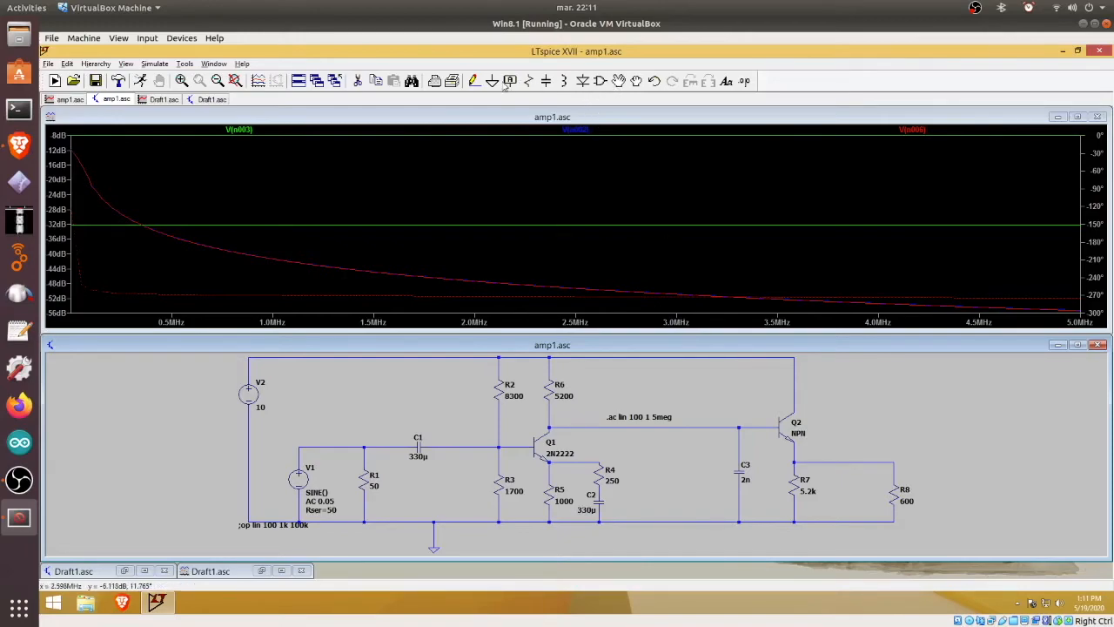
Delete capacitor C3 between the two transistor stages and rerun the AC simulation
click(357, 80)
click(737, 467)
click(141, 80)
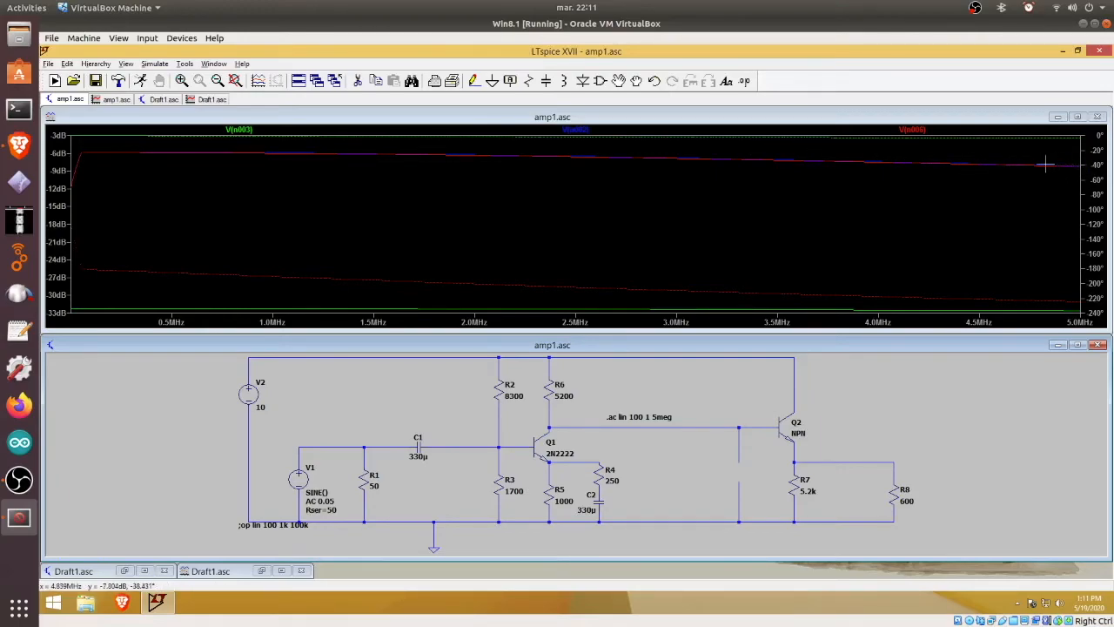
Undo the deletion of capacitor C3 and rerun the AC simulation
click(66, 64)
click(87, 79)
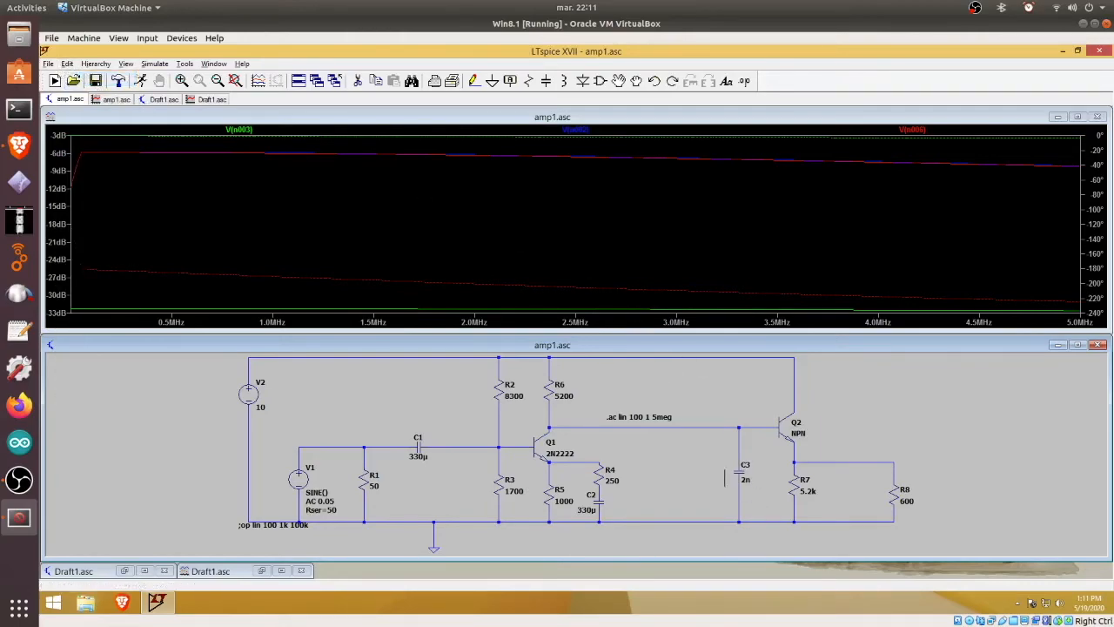
click(119, 80)
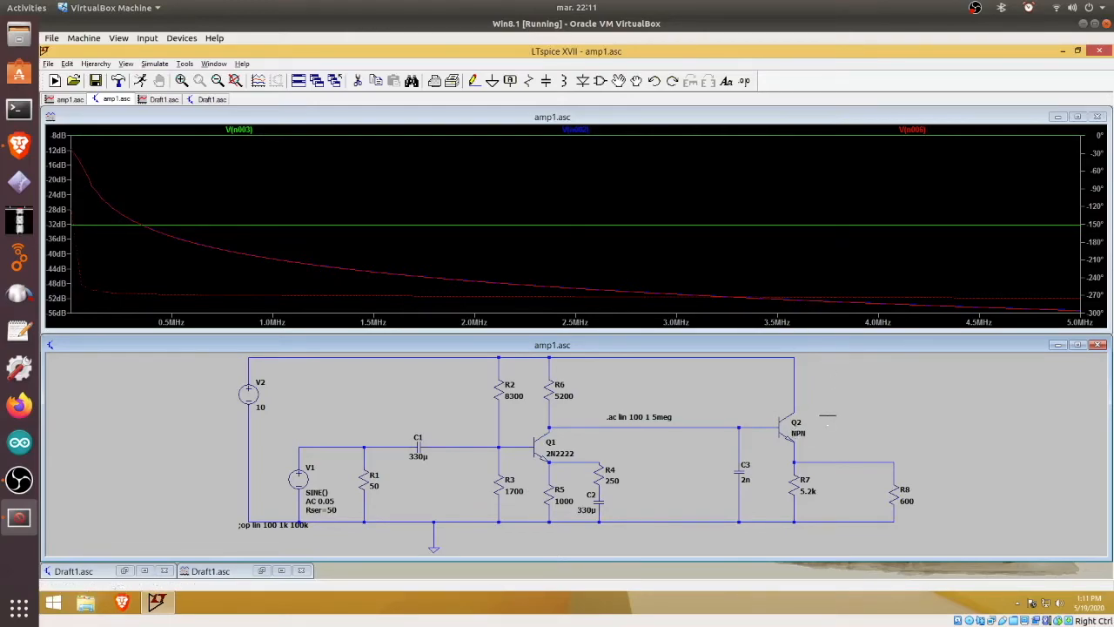
Set bias resistor R2 to 12000 and rerun the AC simulation
scroll(827, 417, down, 1)
scroll(827, 417, down, 3)
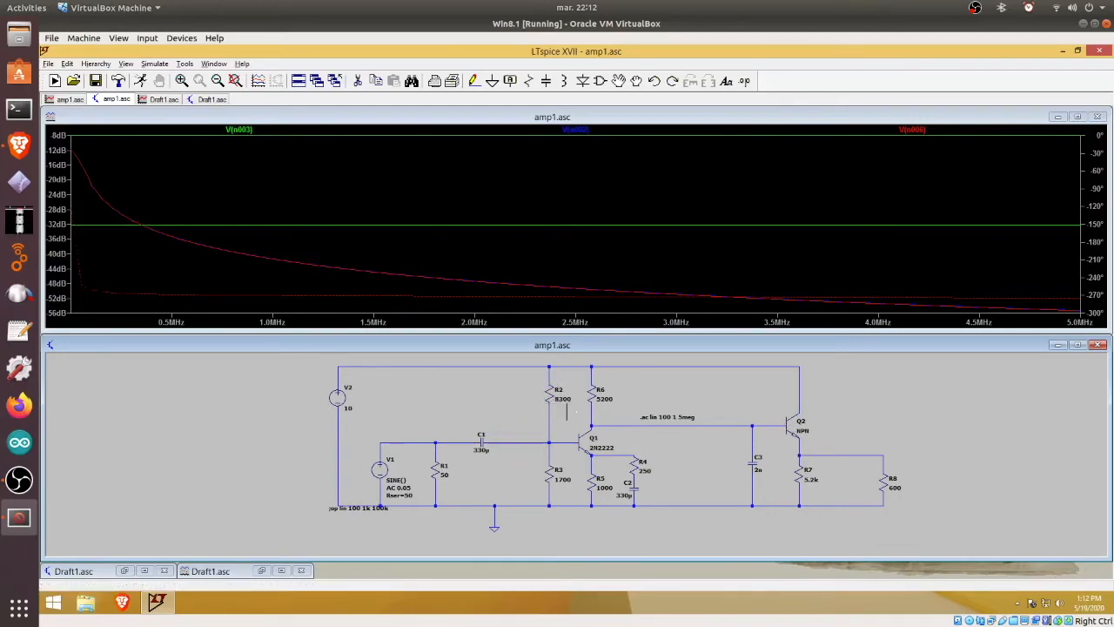
right_click(556, 392)
text(12000)
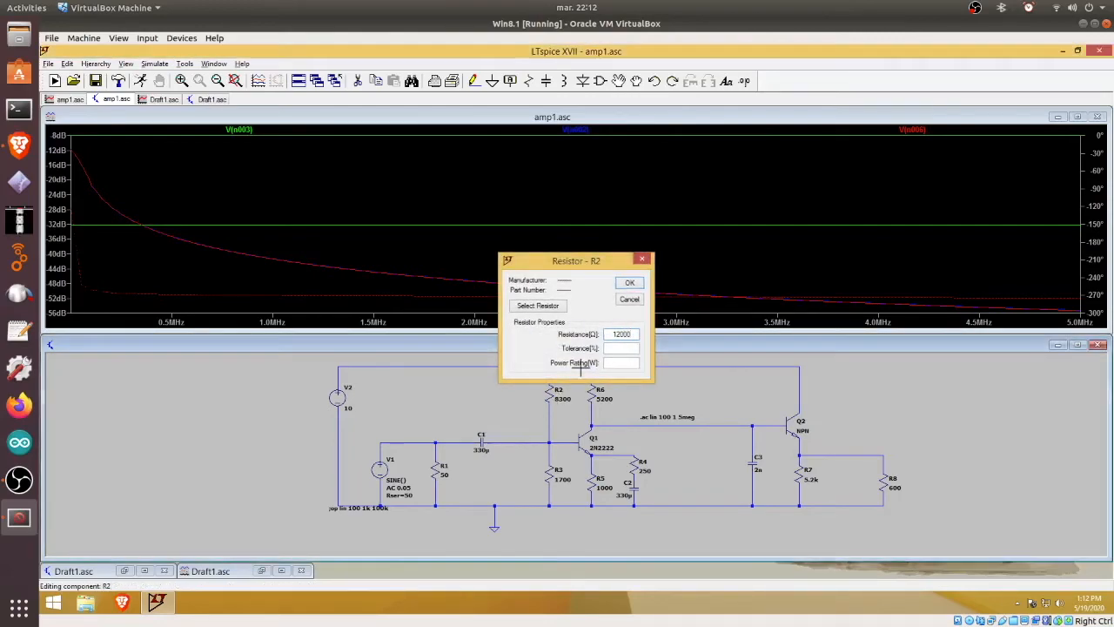
key(Return)
click(140, 80)
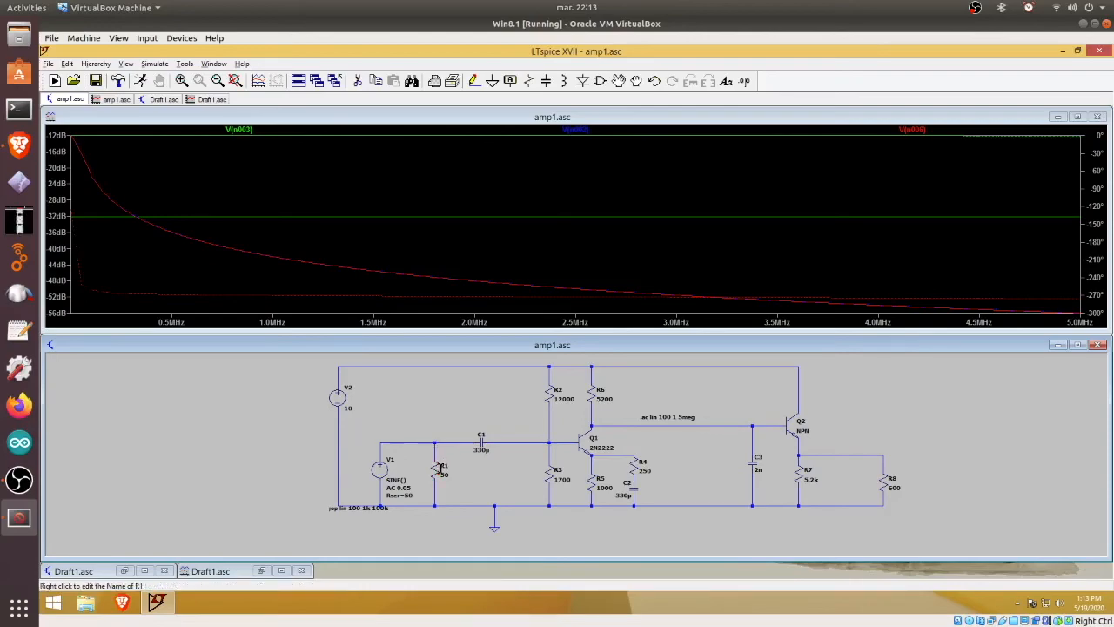
Set input resistor R1 to 52 and rerun the AC simulation
right_click(440, 468)
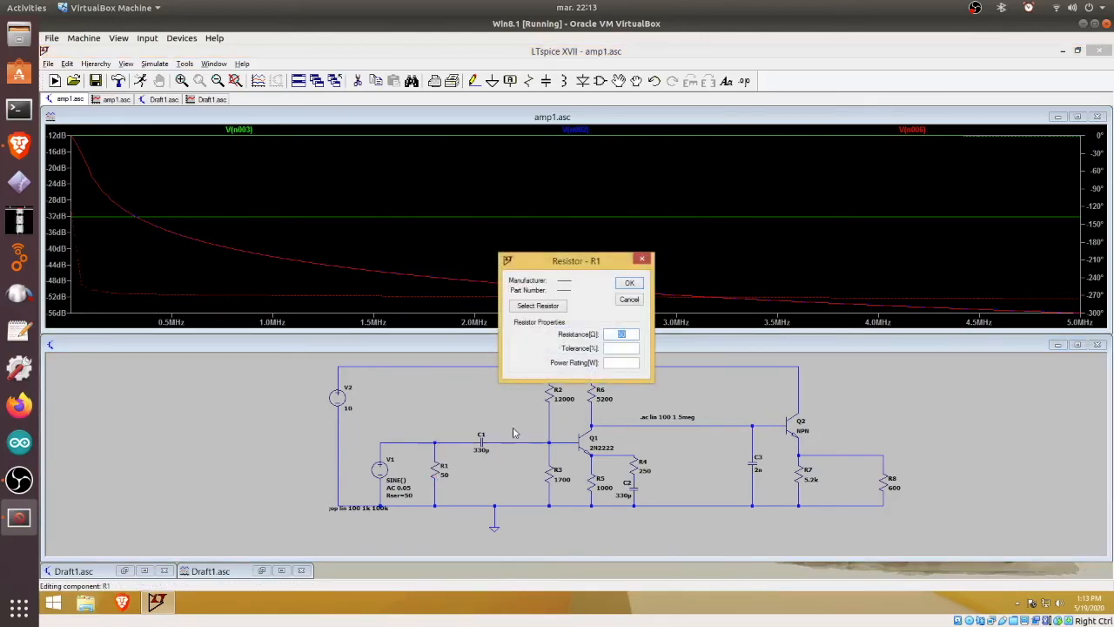
text(51)
click(626, 282)
click(140, 81)
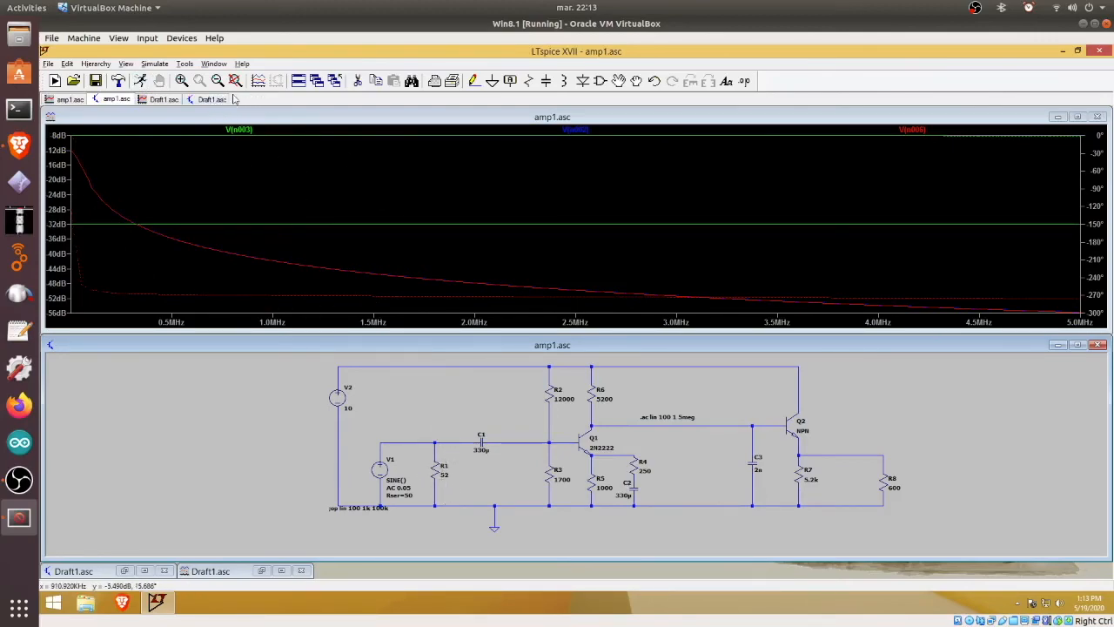
Draw a wire branch in parallel with R1, from just above the resistor to just below it
click(375, 81)
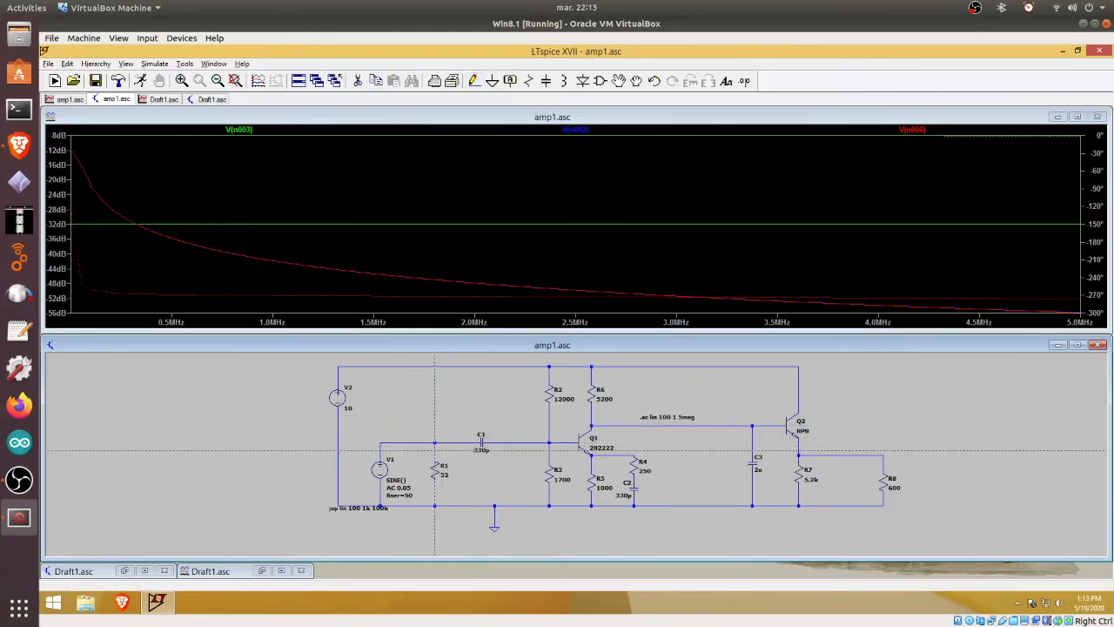
drag(434, 450, 464, 492)
click(463, 488)
click(434, 489)
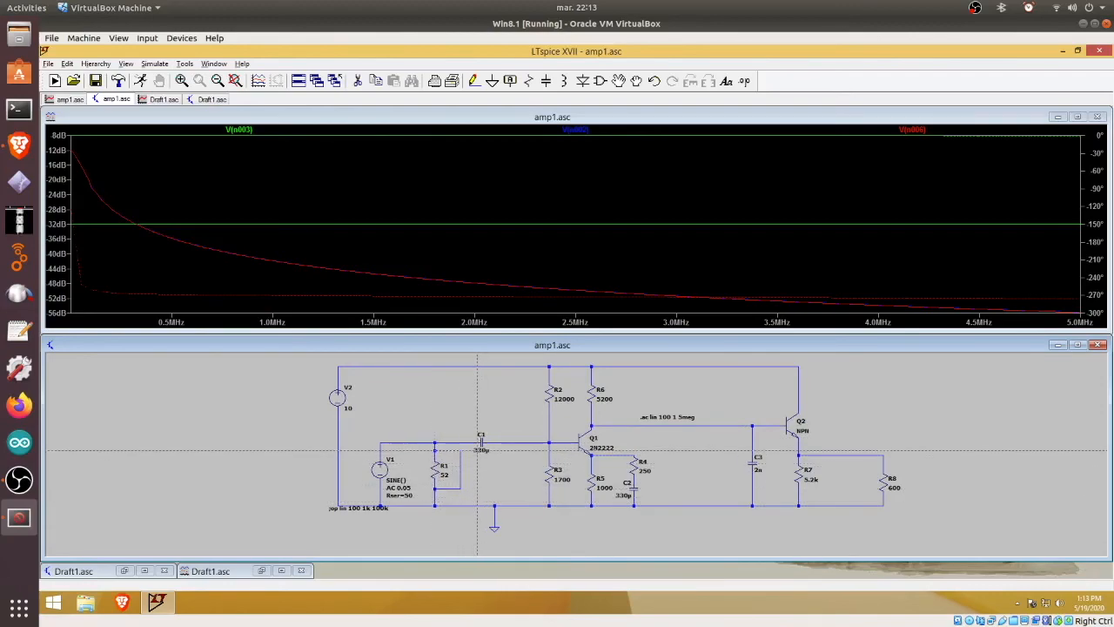
Place a capacitor on the branch parallel to R1, set its capacitance to 2p, and rerun the AC simulation
click(546, 81)
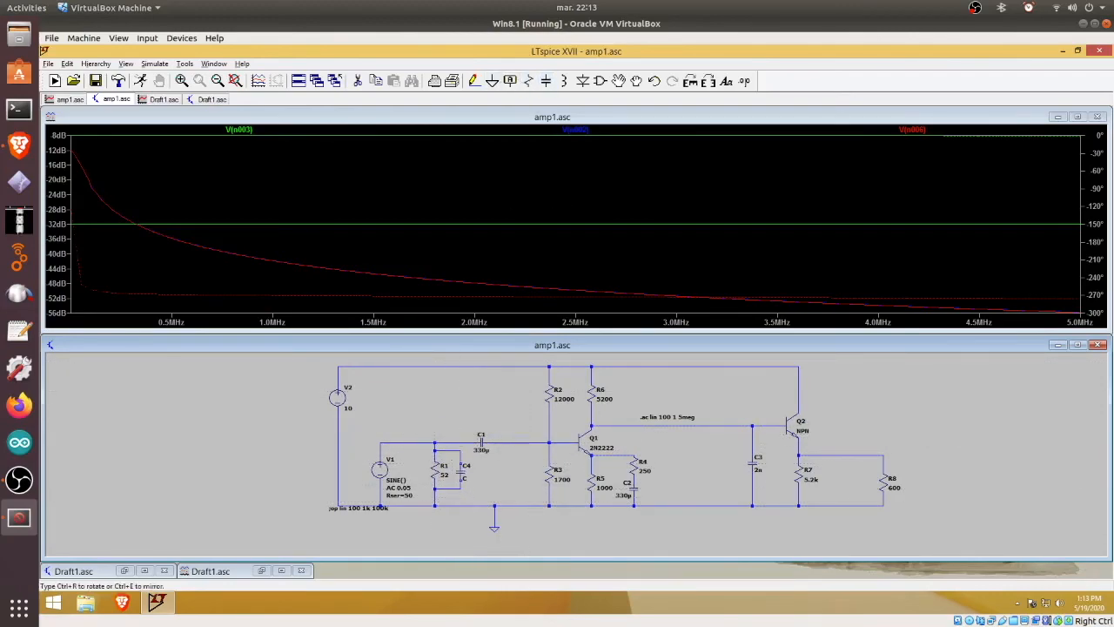
key(Escape)
right_click(464, 472)
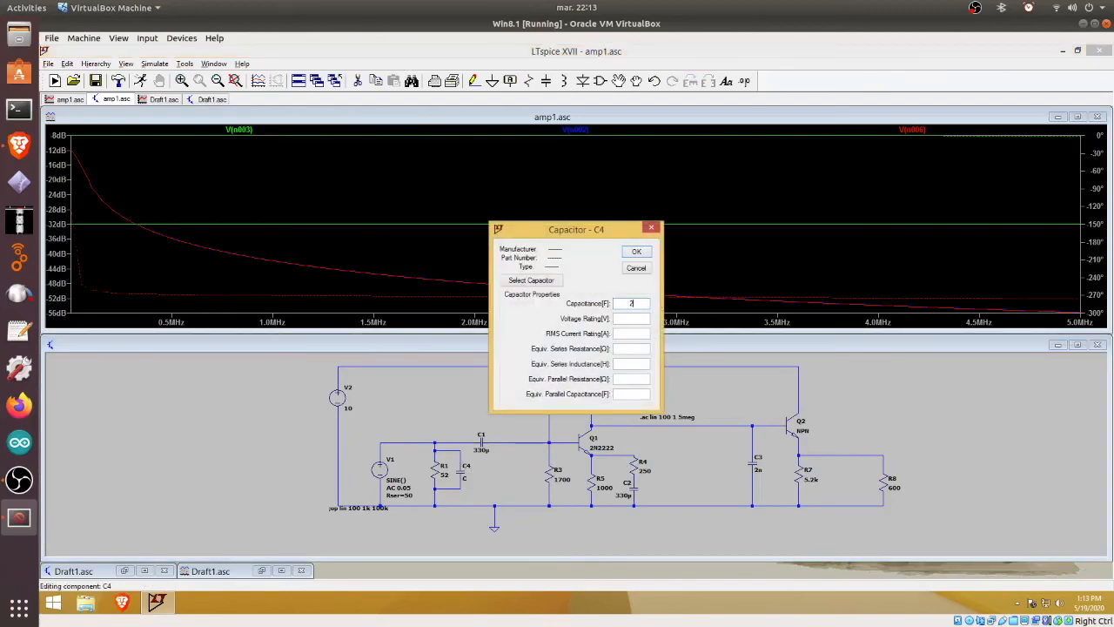
text(2p)
key(Return)
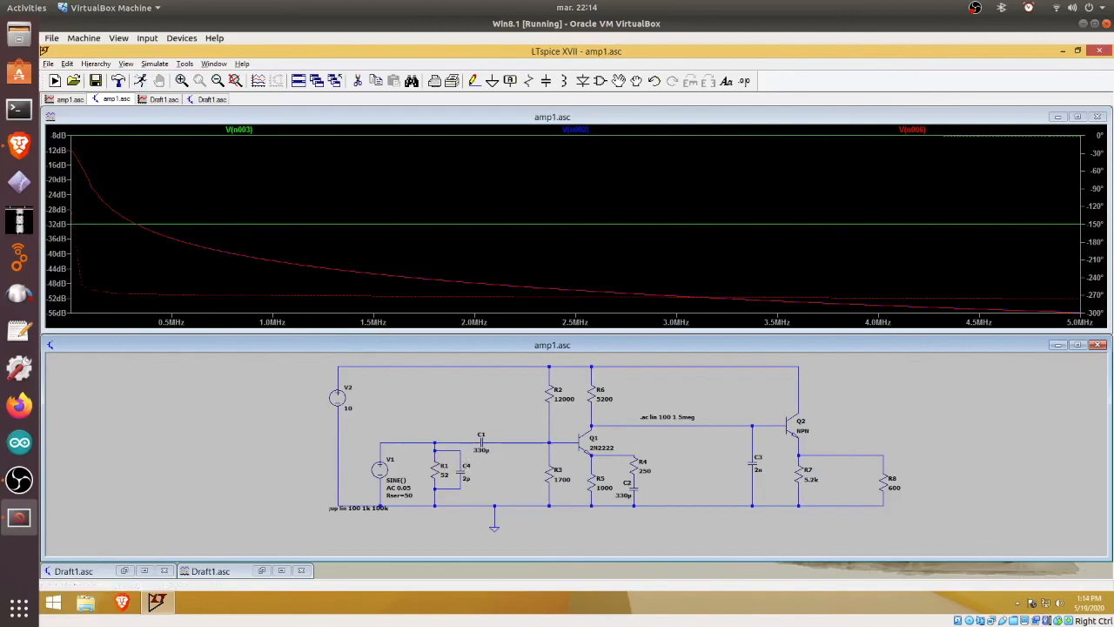
click(140, 81)
Set the capacitance of the capacitor parallel to R1 to 2n and rerun the AC simulation
right_click(466, 470)
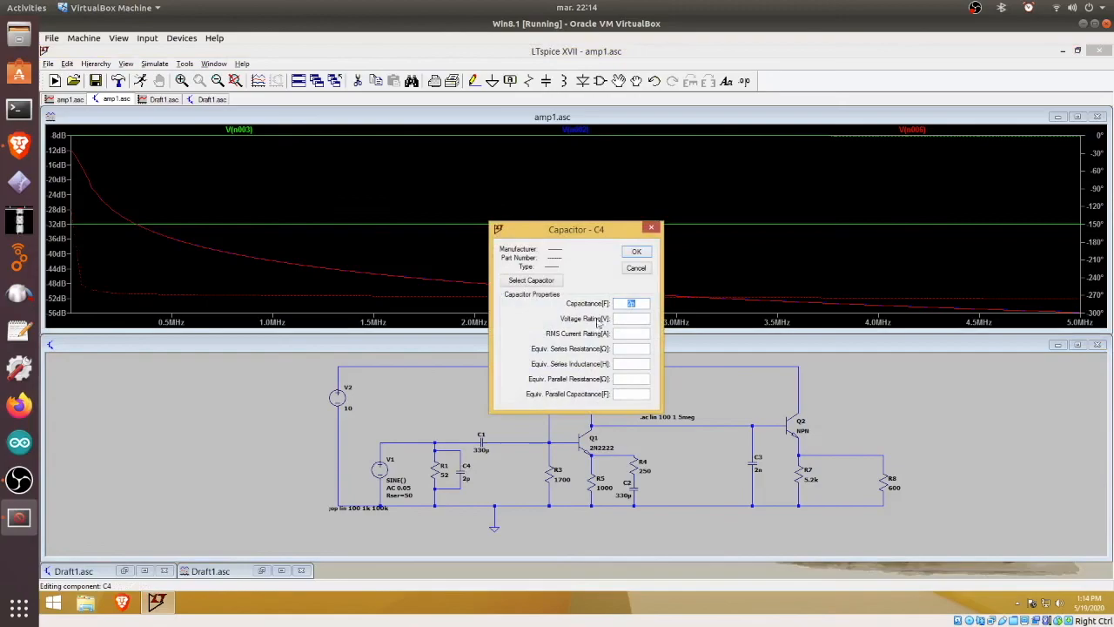
text(2n)
key(BackSpace)
text(n)
key(Return)
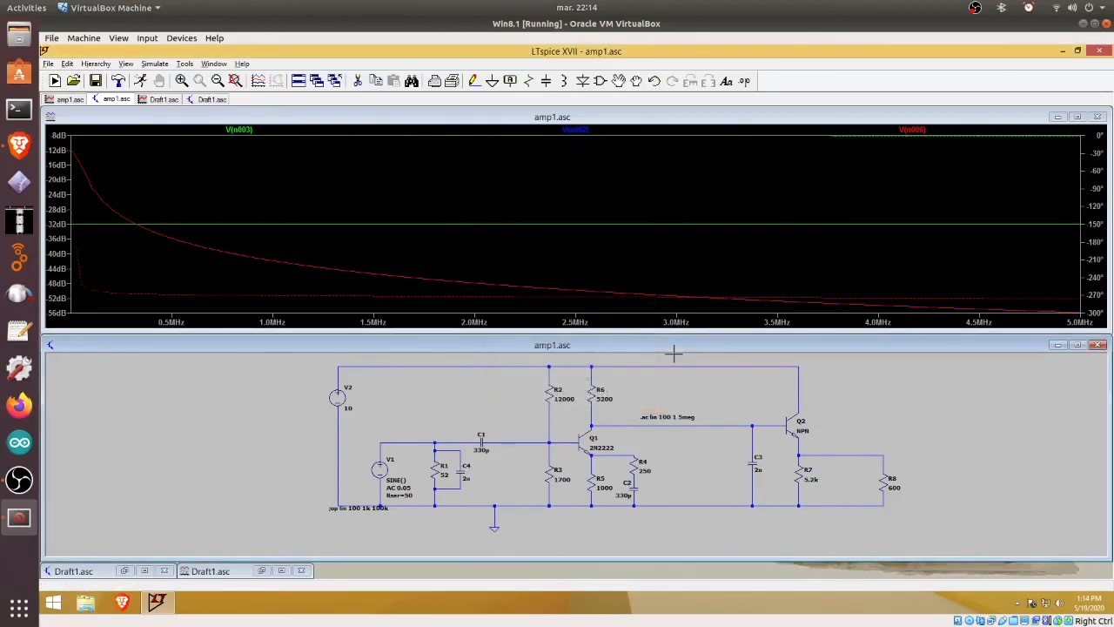
click(140, 81)
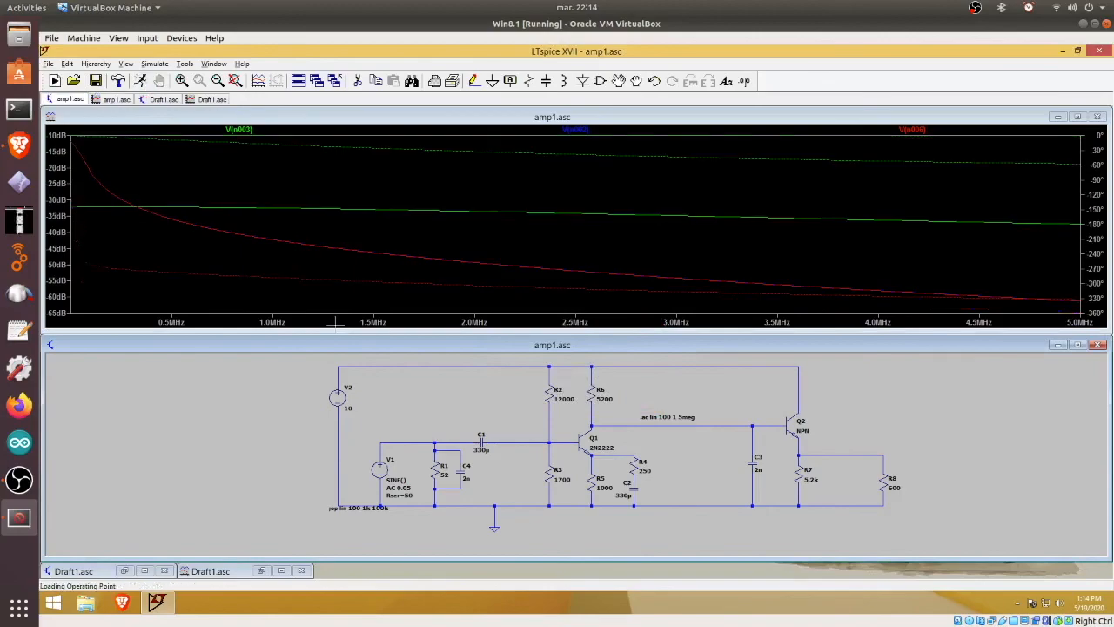